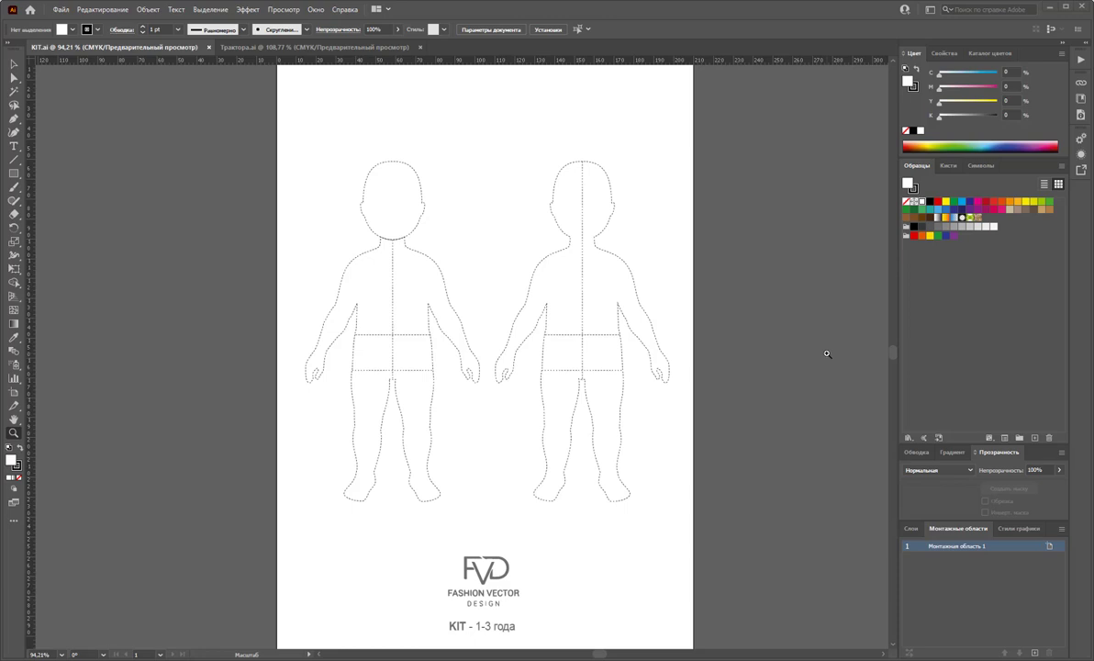
# Show the Layers panel and inspect the <Группа> group and guides inside Слой 1.
pyautogui.click(910, 527)
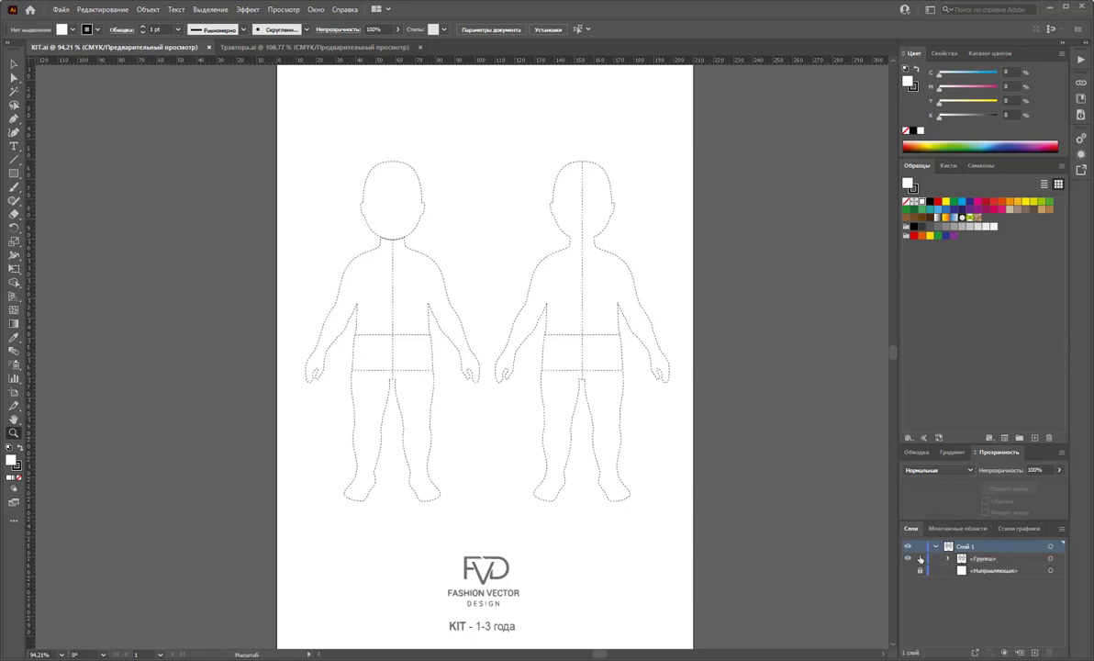
pyautogui.click(948, 559)
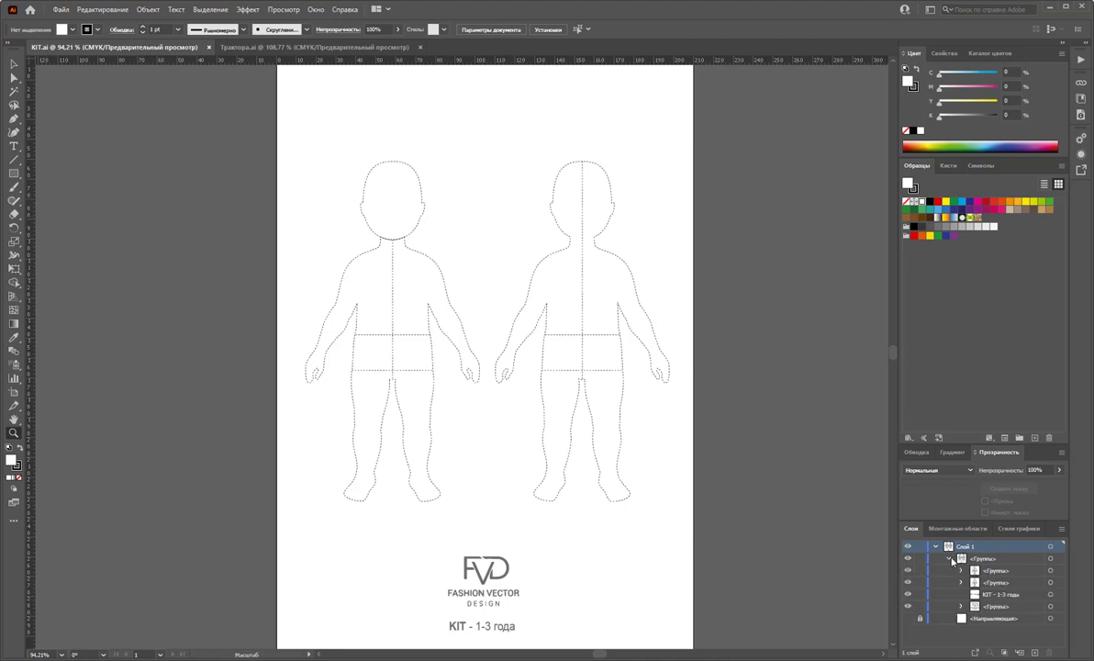
pyautogui.click(948, 558)
pyautogui.click(14, 77)
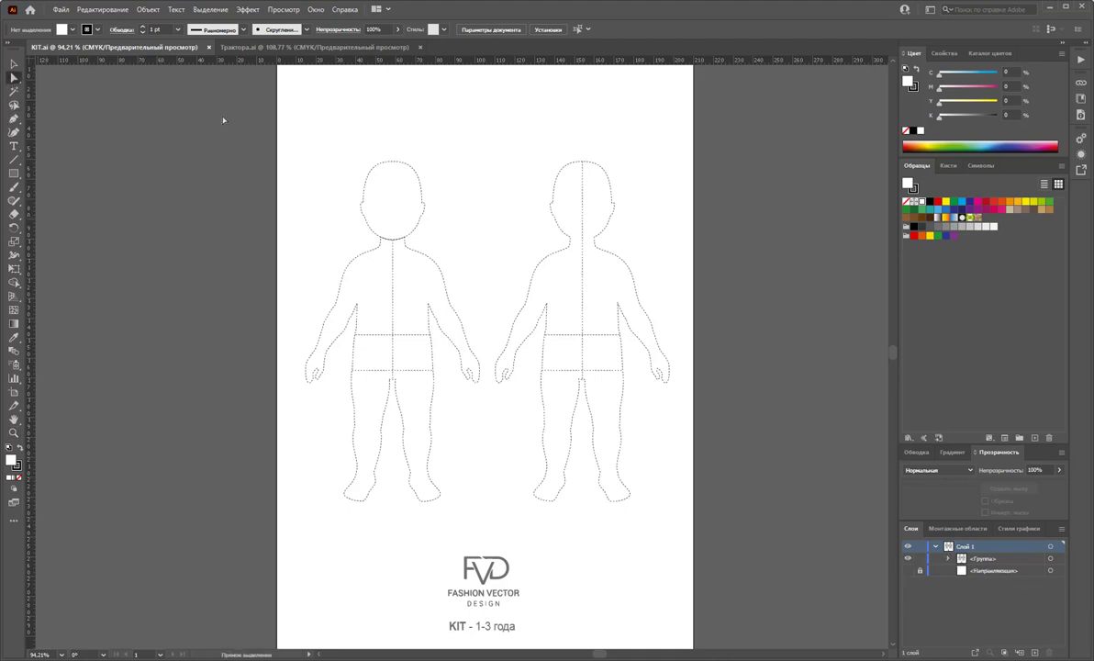
# Marquee-select the right-hand child figure and delete it.
pyautogui.moveTo(642, 93); pyautogui.dragTo(457, 503)
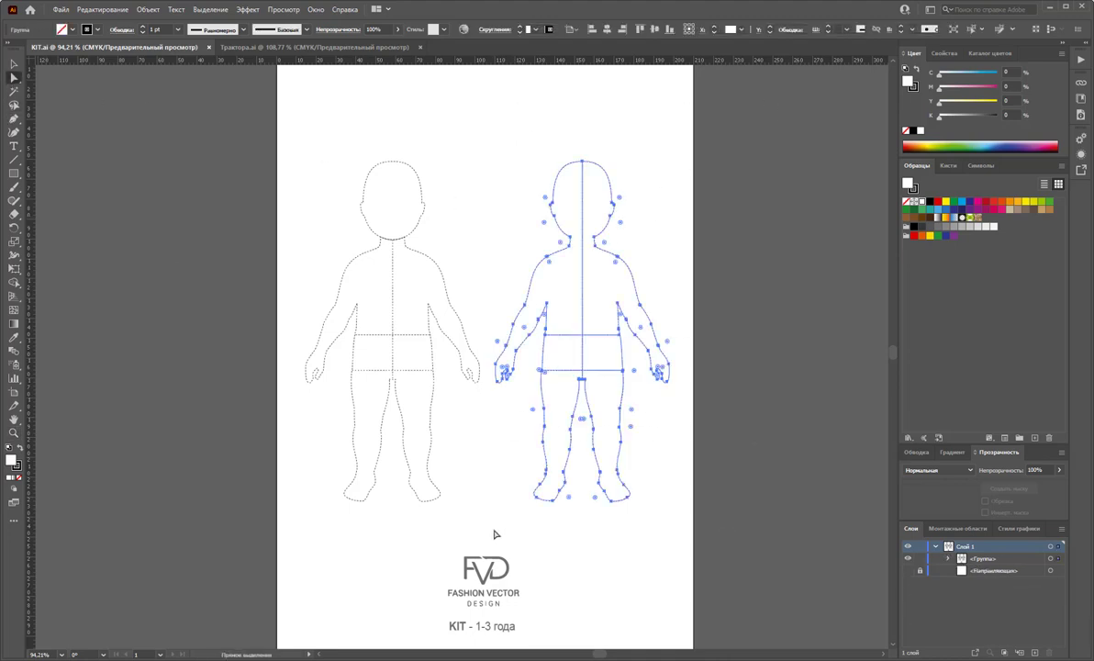
pyautogui.press('Delete')
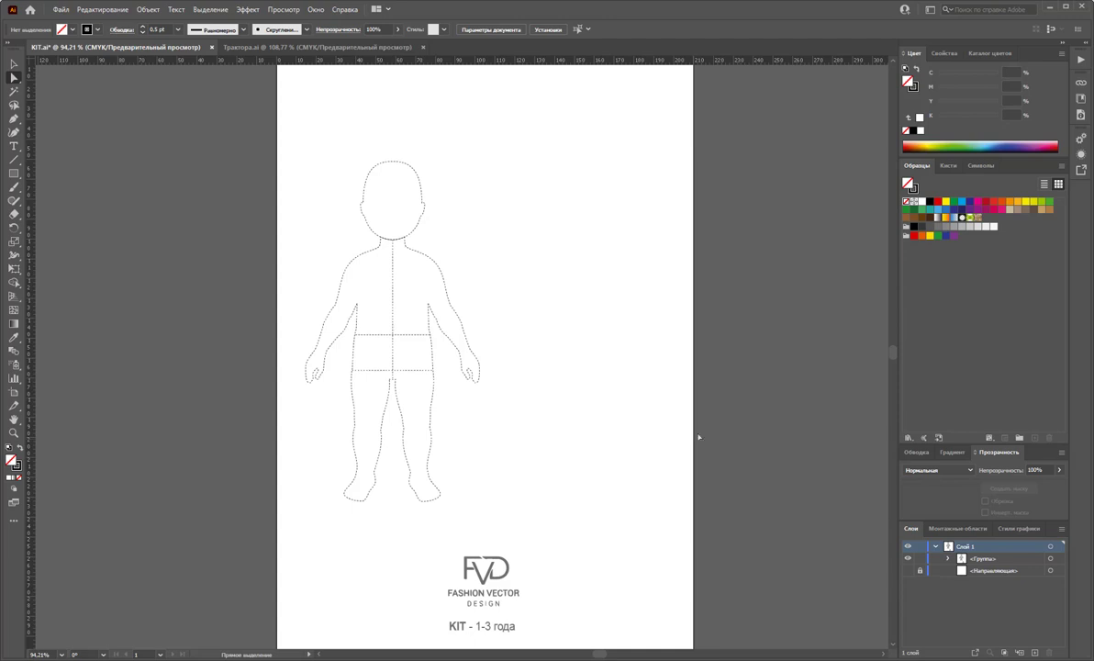
# Collapse Слой 1 and add a new layer, Слой 2, above it.
pyautogui.click(936, 548)
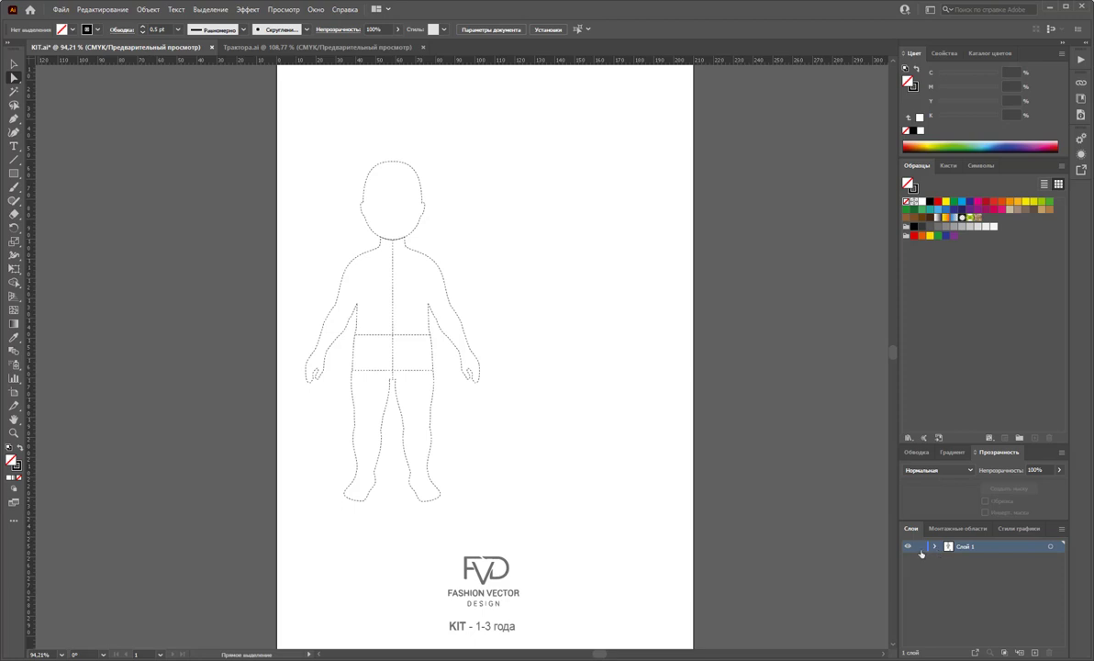
pyautogui.click(1034, 651)
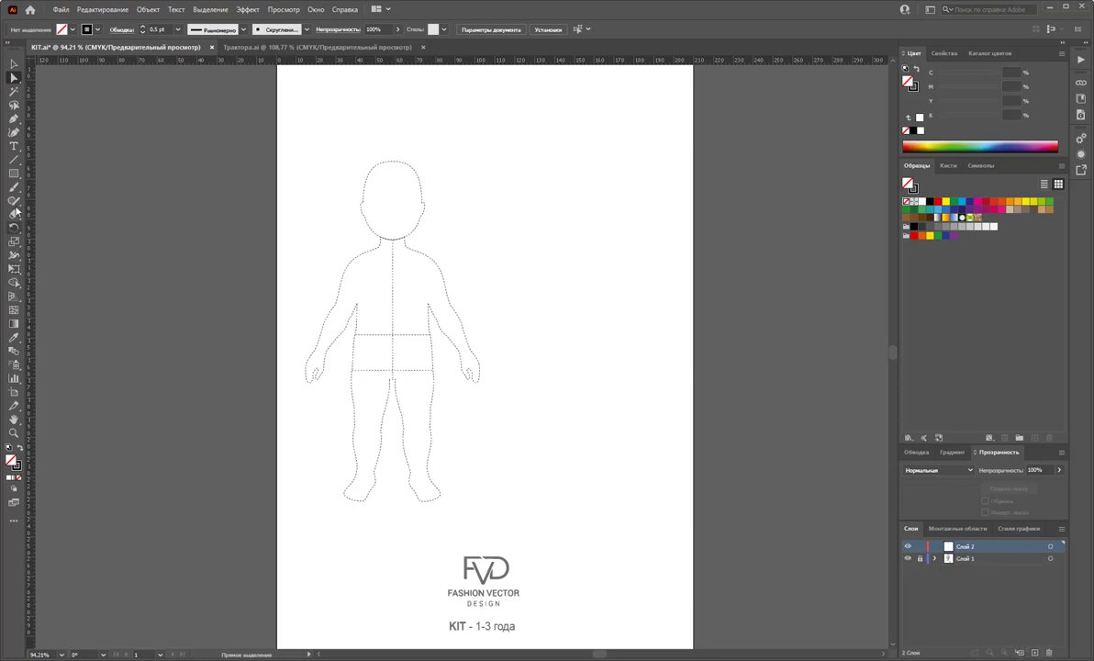
pyautogui.click(14, 118)
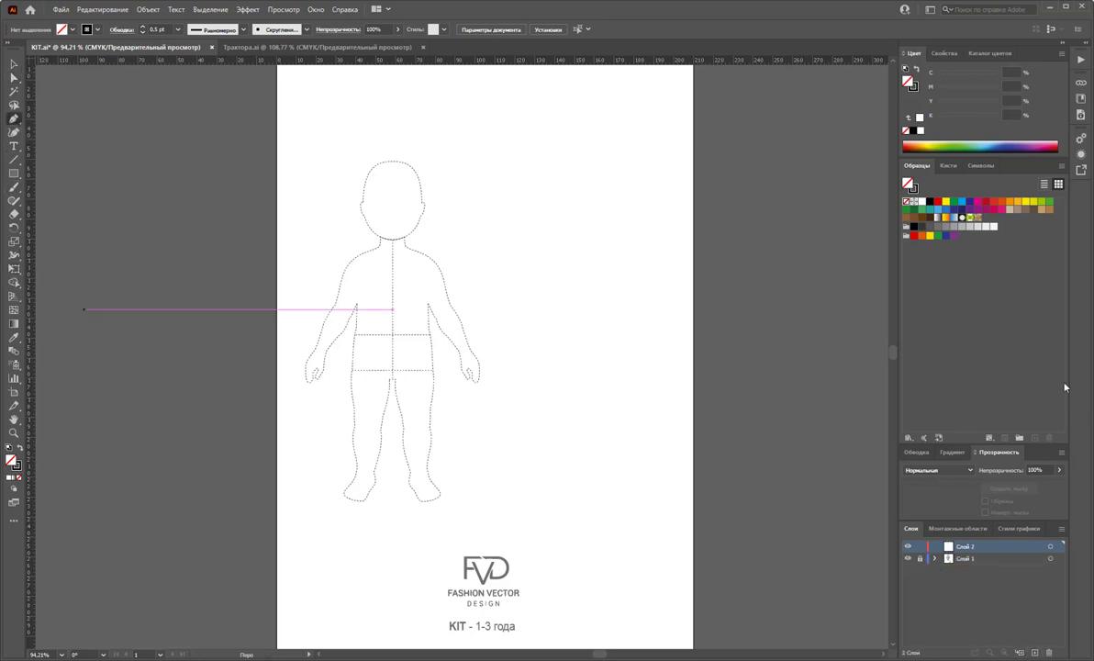
# Set a solid, non-dashed 1 pt stroke with black fill.
pyautogui.click(916, 451)
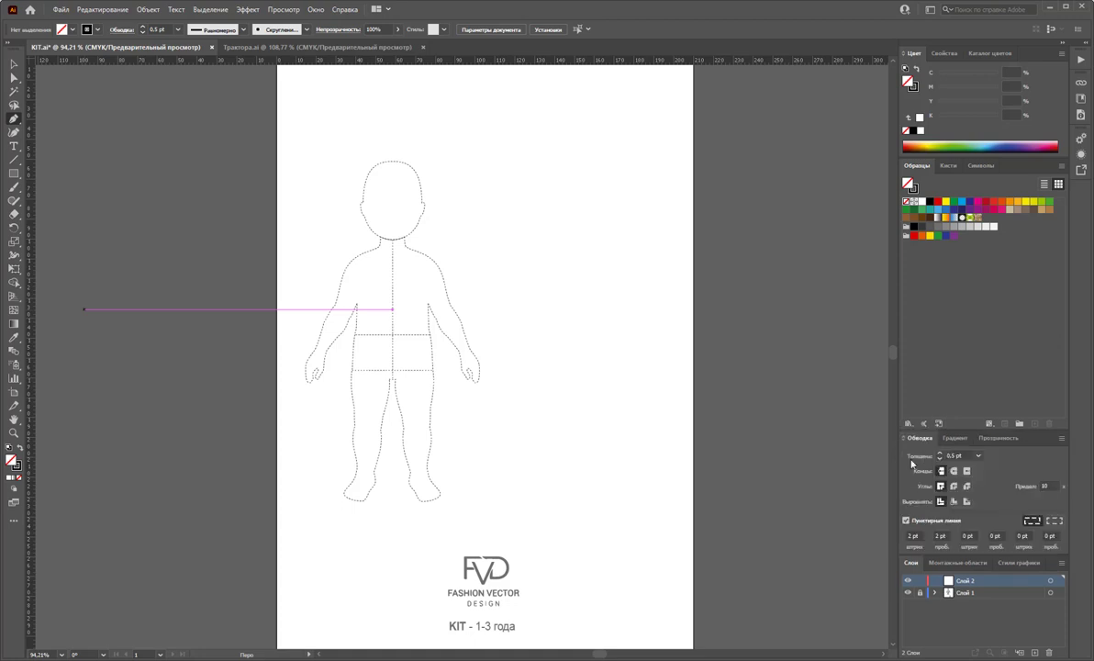
pyautogui.click(978, 455)
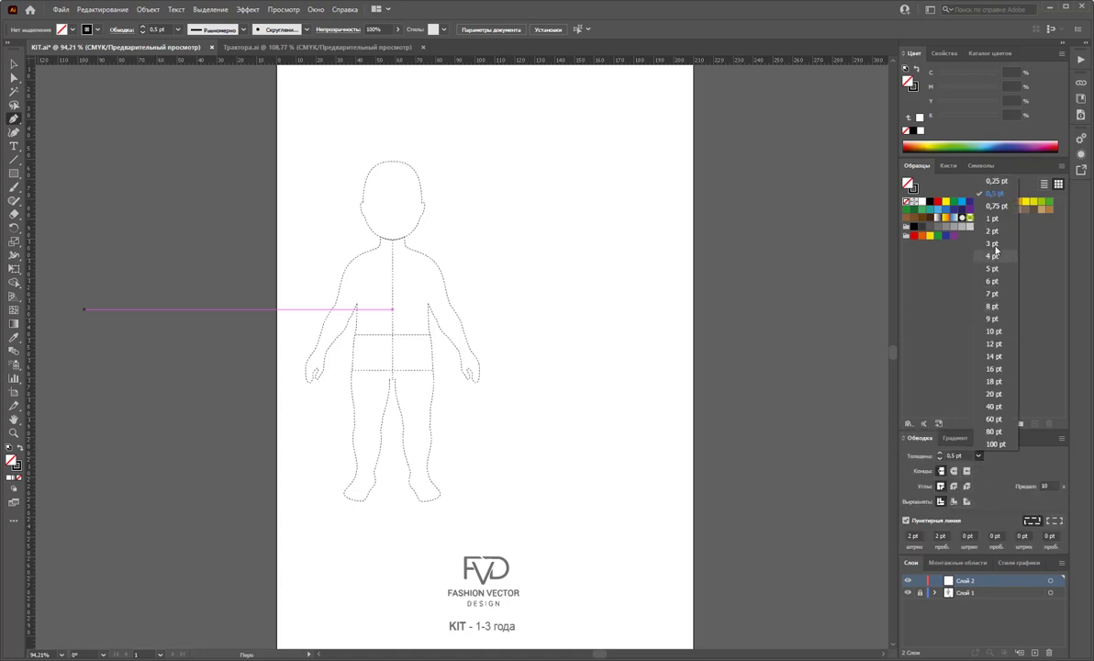
pyautogui.click(992, 219)
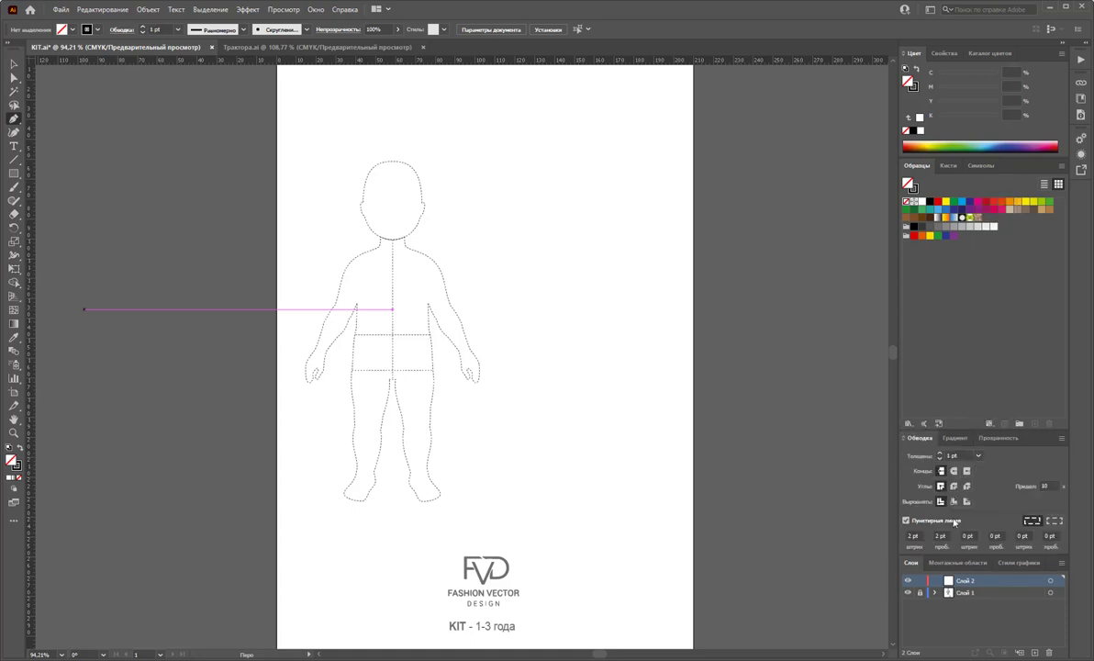
pyautogui.click(906, 521)
pyautogui.click(929, 201)
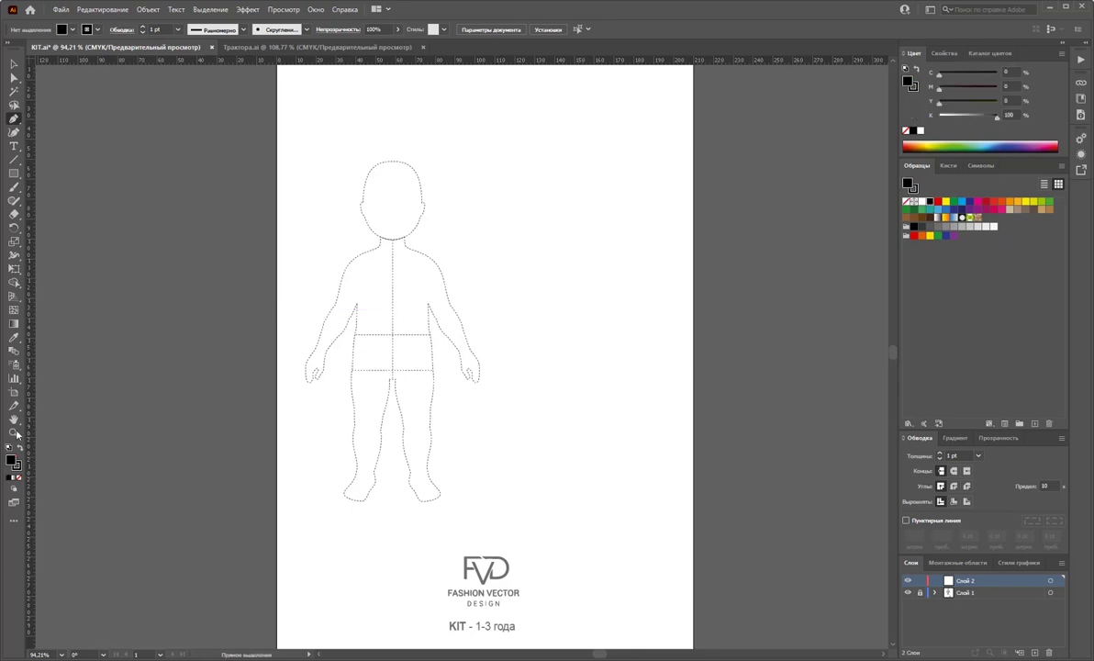
# Zoom in to about 200% on the figure's torso.
pyautogui.press('z')
pyautogui.click(370, 296)
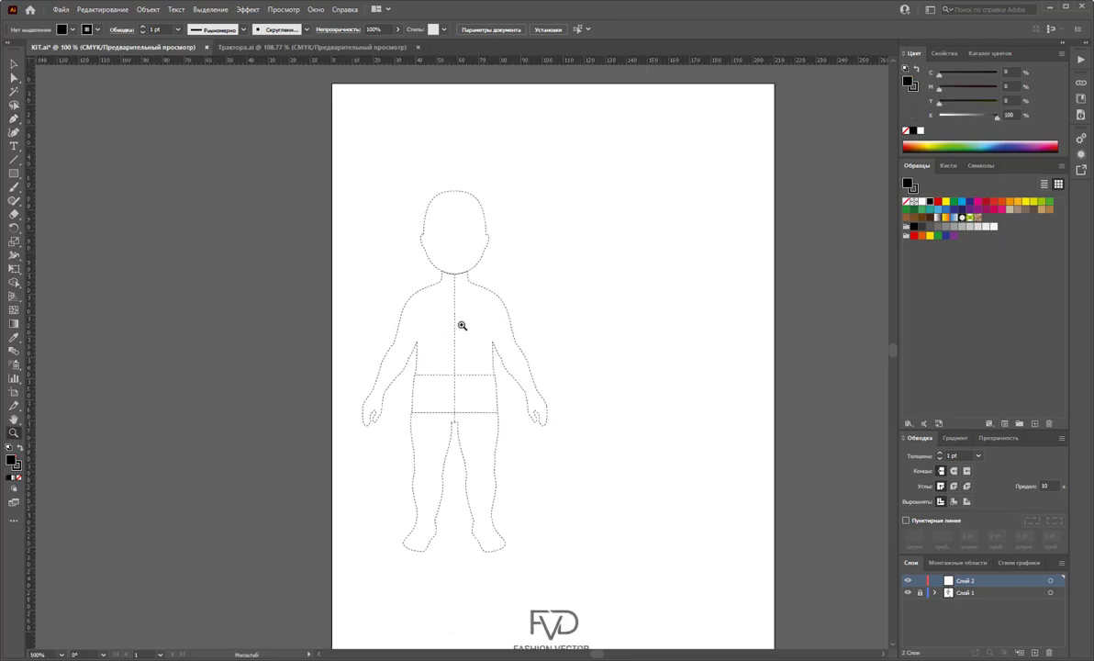
pyautogui.click(430, 312)
pyautogui.click(426, 349)
pyautogui.scroll(-1, 666, 395)
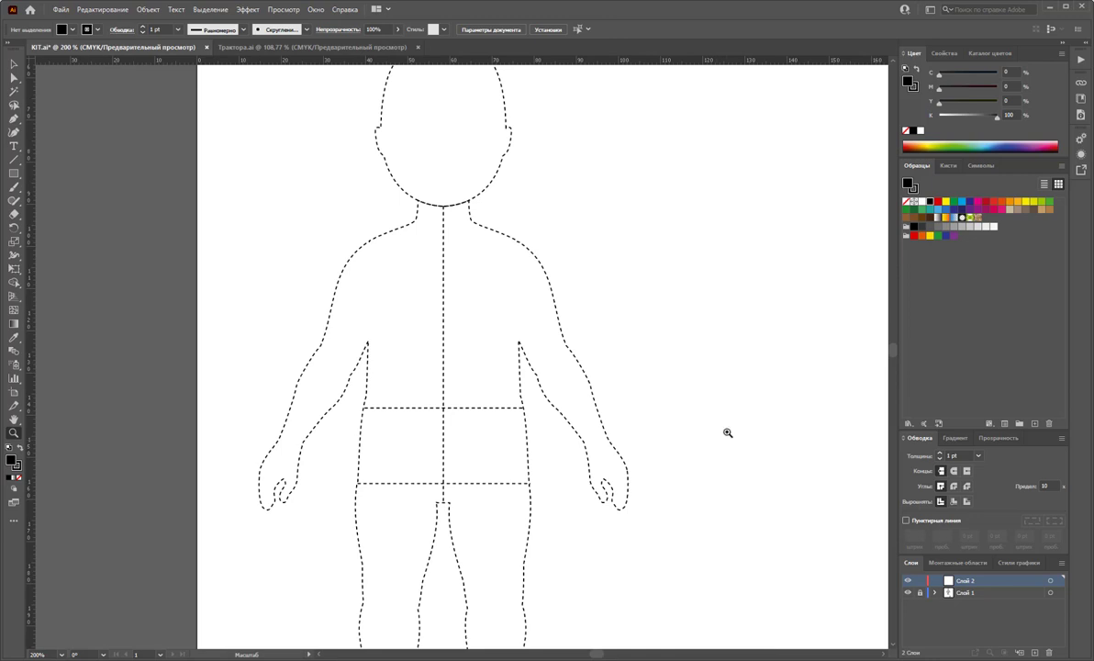
pyautogui.press('p')
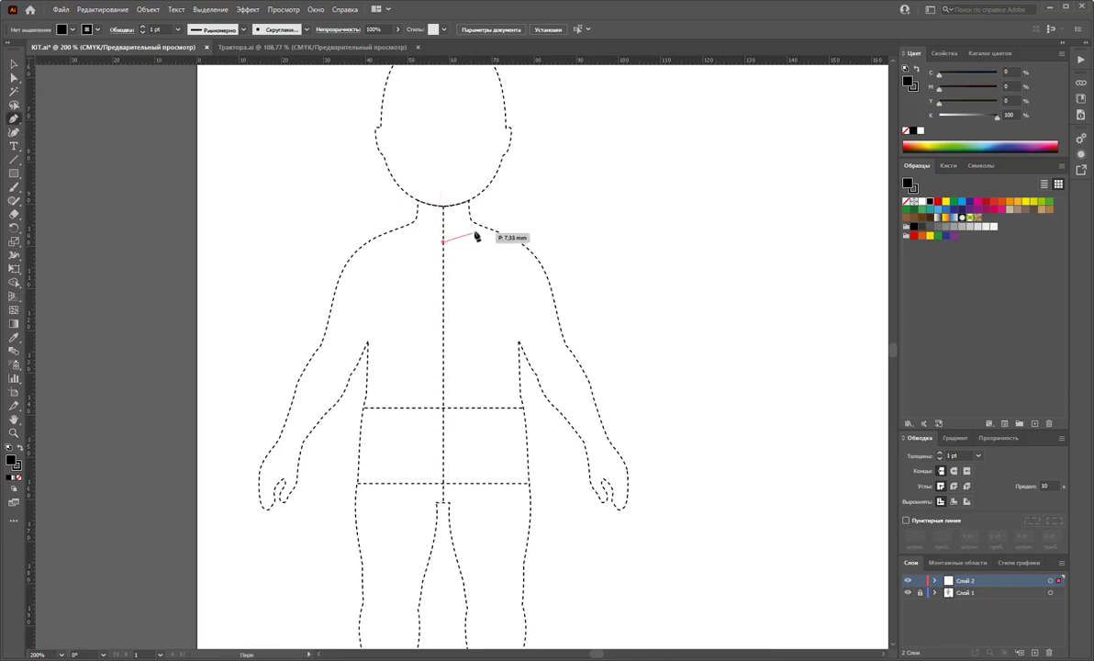
# Trace a closed, unfilled right half-bodice: neck centre, shoulder, side seam, hem, back to centre.
pyautogui.click(443, 241)
pyautogui.moveTo(484, 223); pyautogui.dragTo(494, 221)
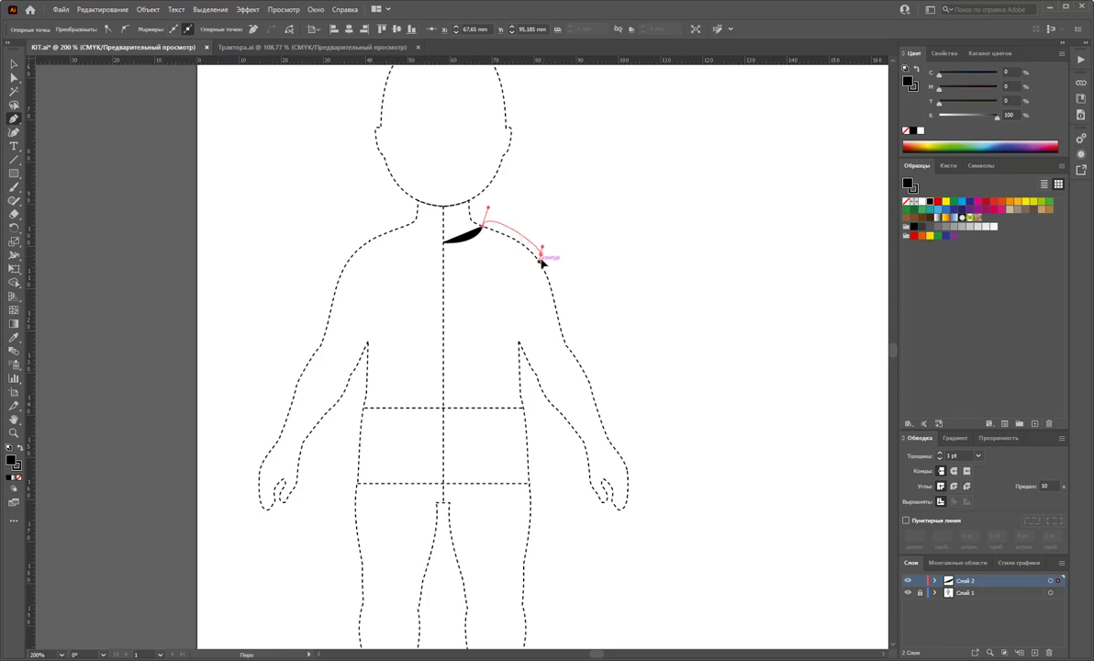
pyautogui.click(540, 255)
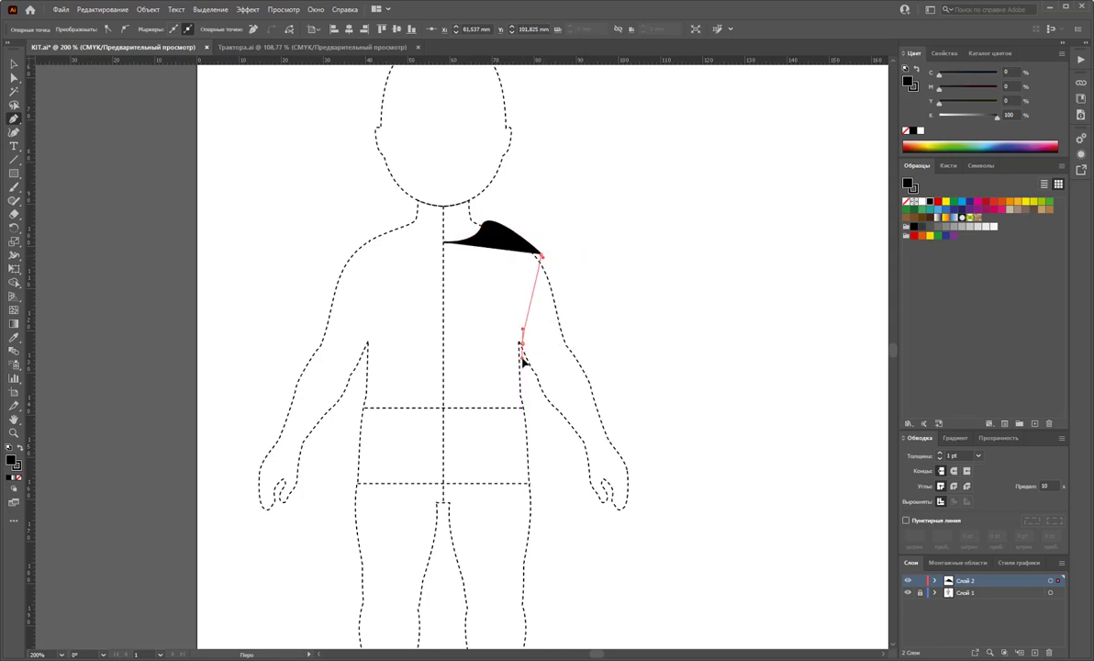
pyautogui.click(521, 345)
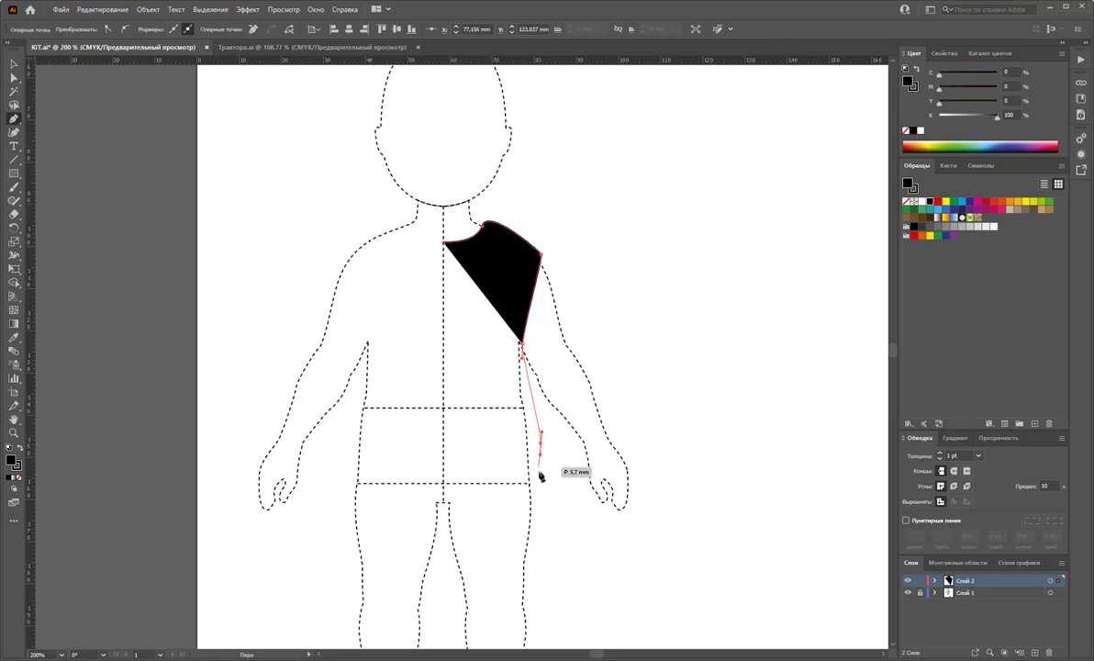
pyautogui.click(539, 442)
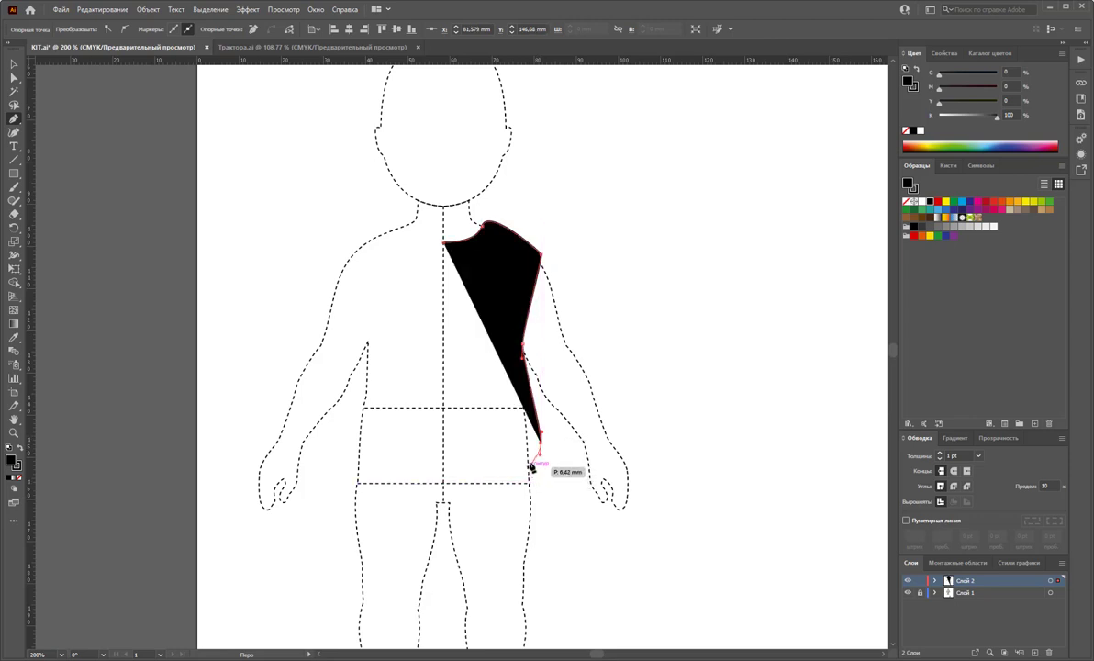
pyautogui.hotkey('ctrl', 'z')
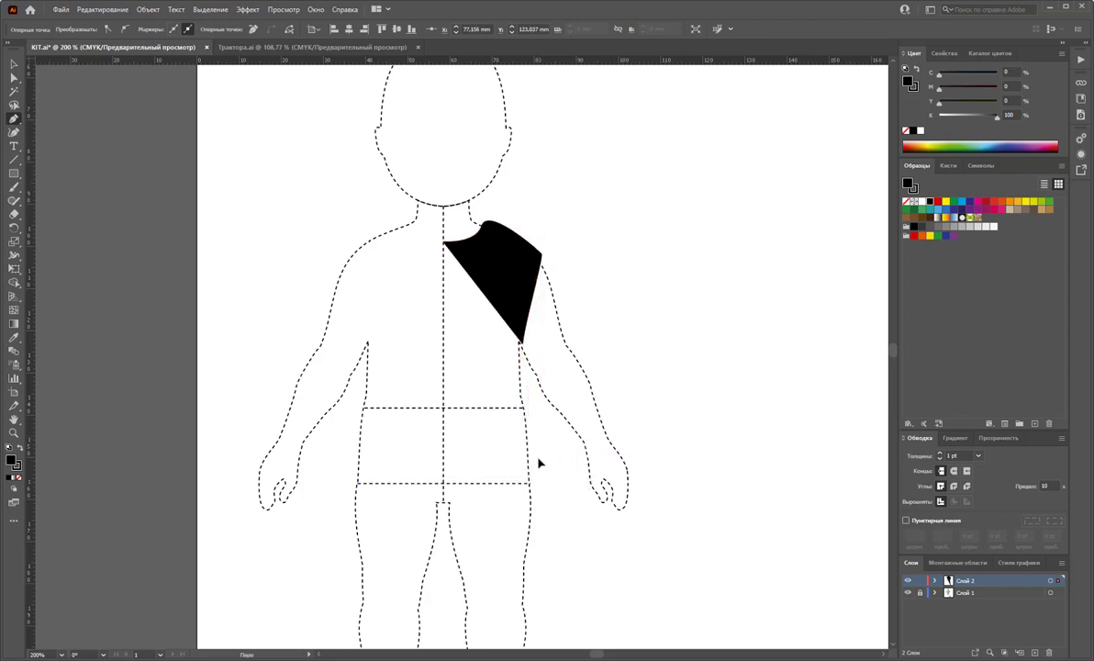
pyautogui.click(538, 457)
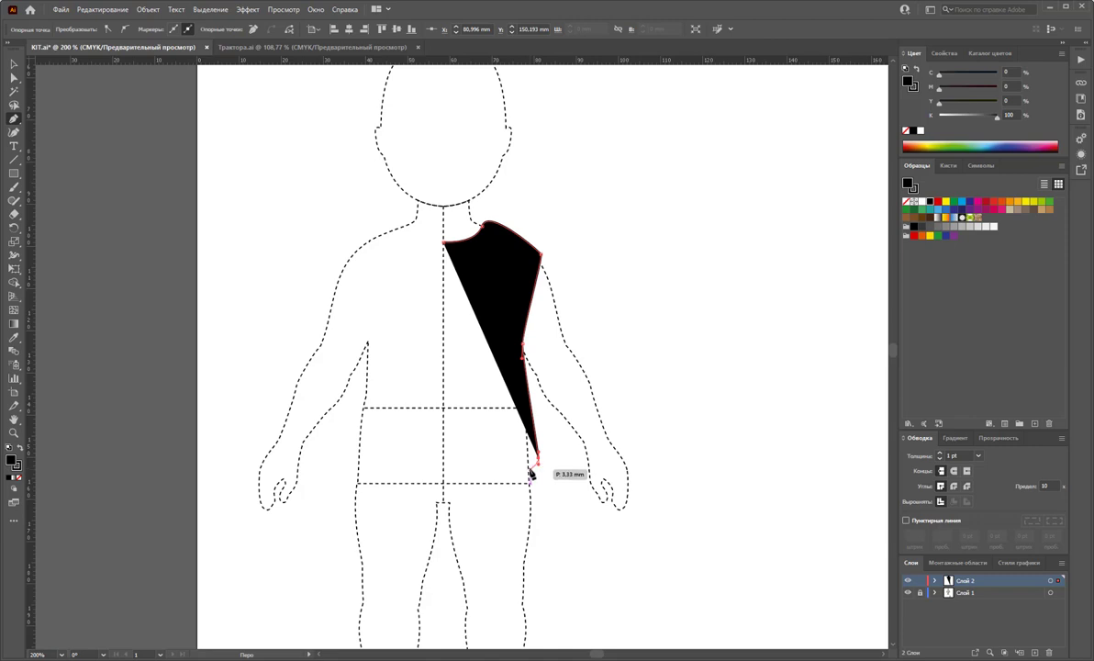
pyautogui.click(529, 472)
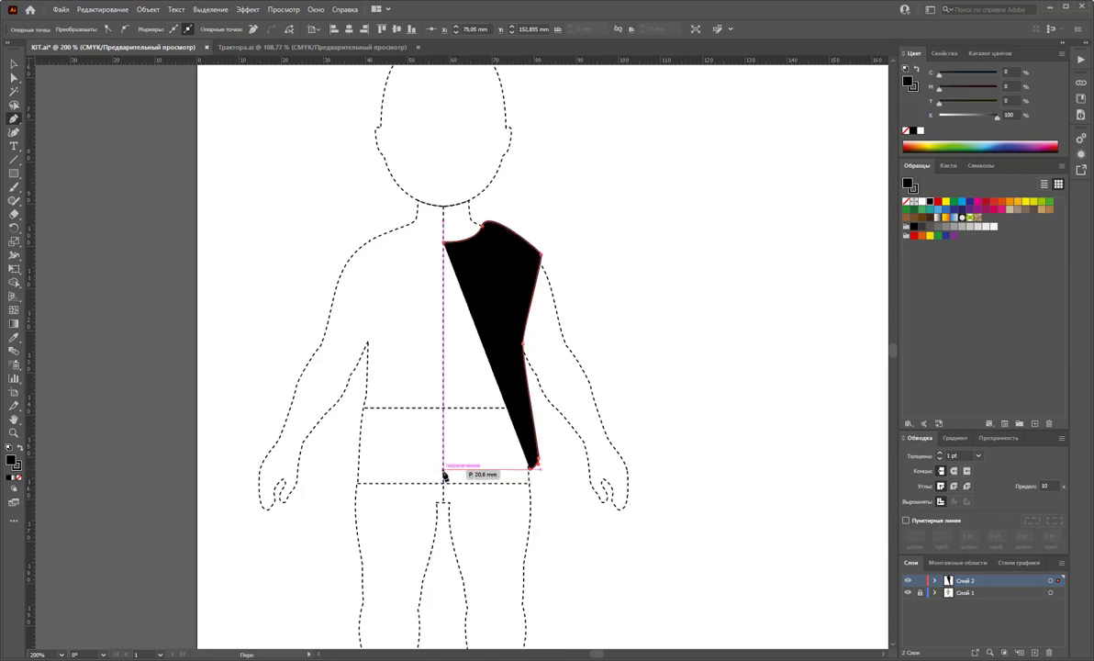
pyautogui.click(444, 471)
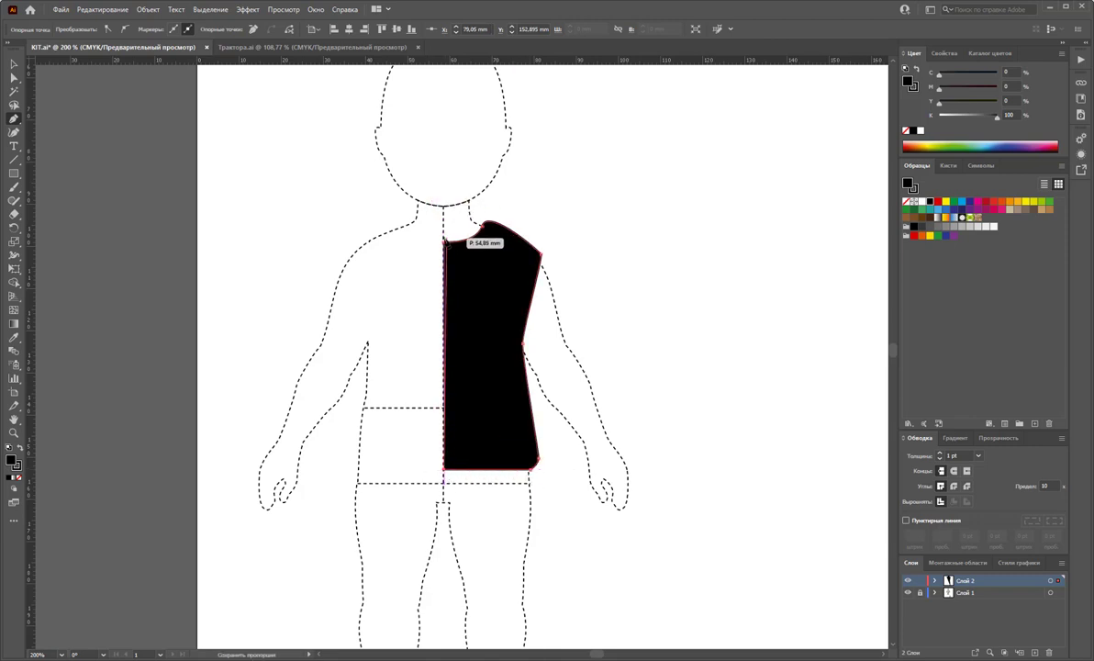
pyautogui.click(444, 242)
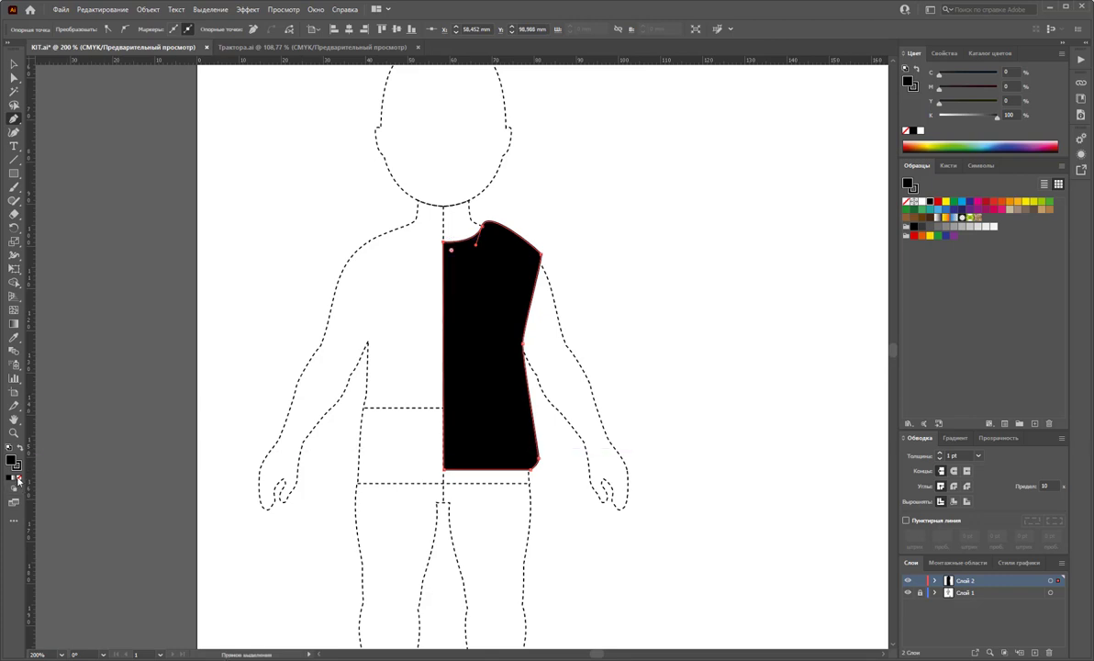
pyautogui.click(19, 446)
# Select the neck-shoulder anchor and tear off the pen tool variants as a floating panel.
pyautogui.click(14, 77)
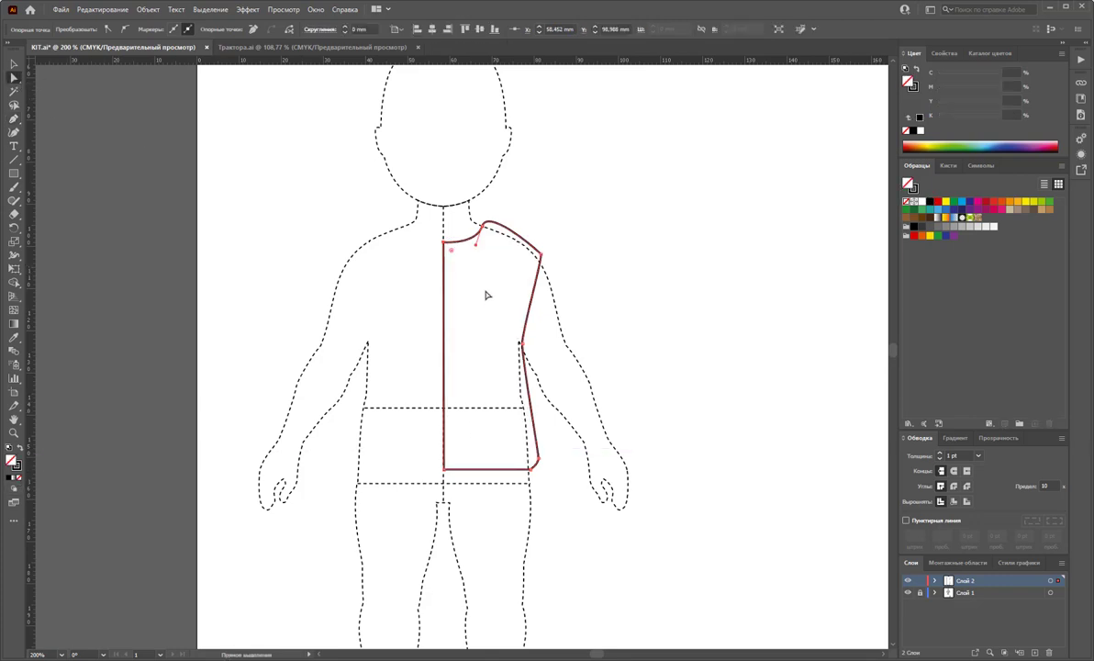
pyautogui.click(485, 224)
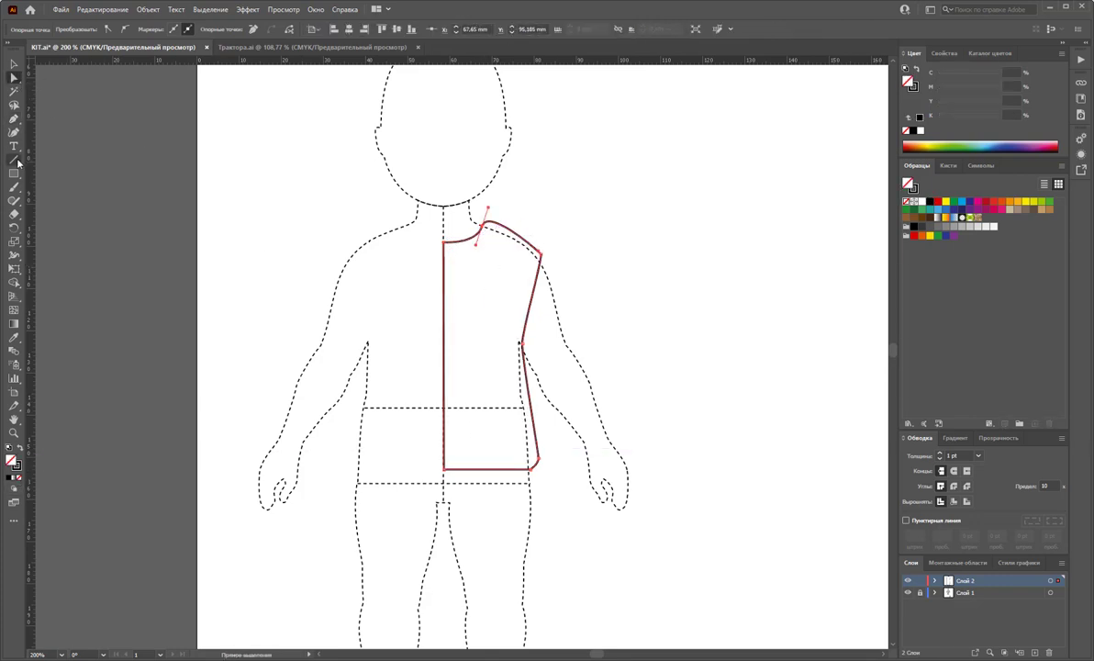
pyautogui.moveTo(14, 118); pyautogui.dragTo(181, 131)
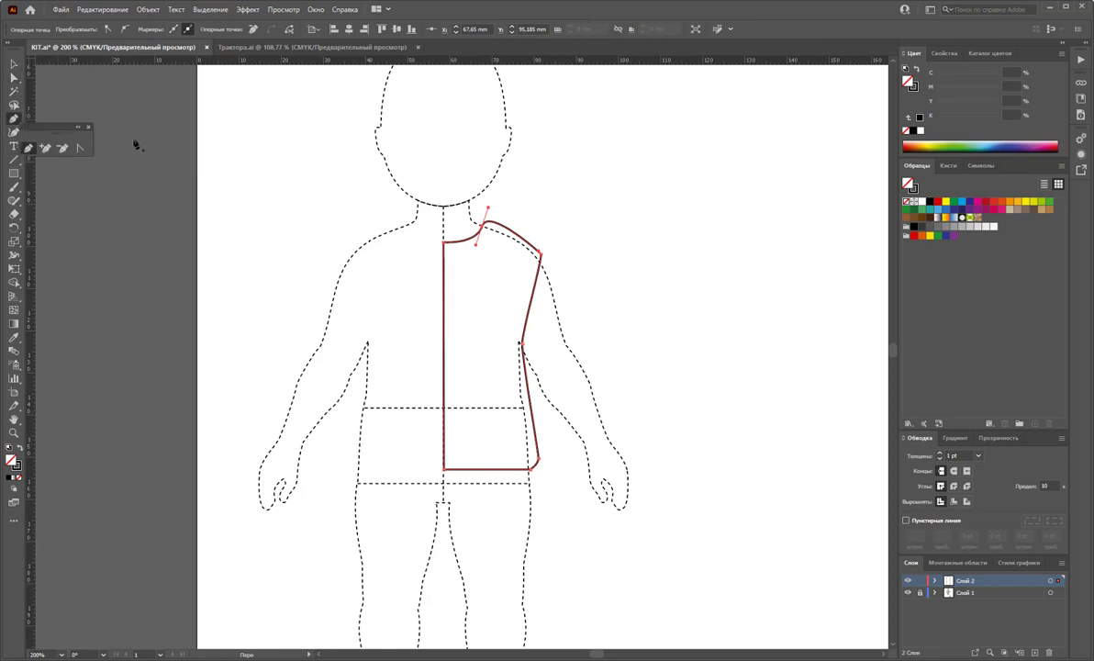
pyautogui.moveTo(53, 119); pyautogui.dragTo(69, 84)
# Convert the neck anchor and reshape the neckline-to-shoulder curve smoothly.
pyautogui.click(103, 109)
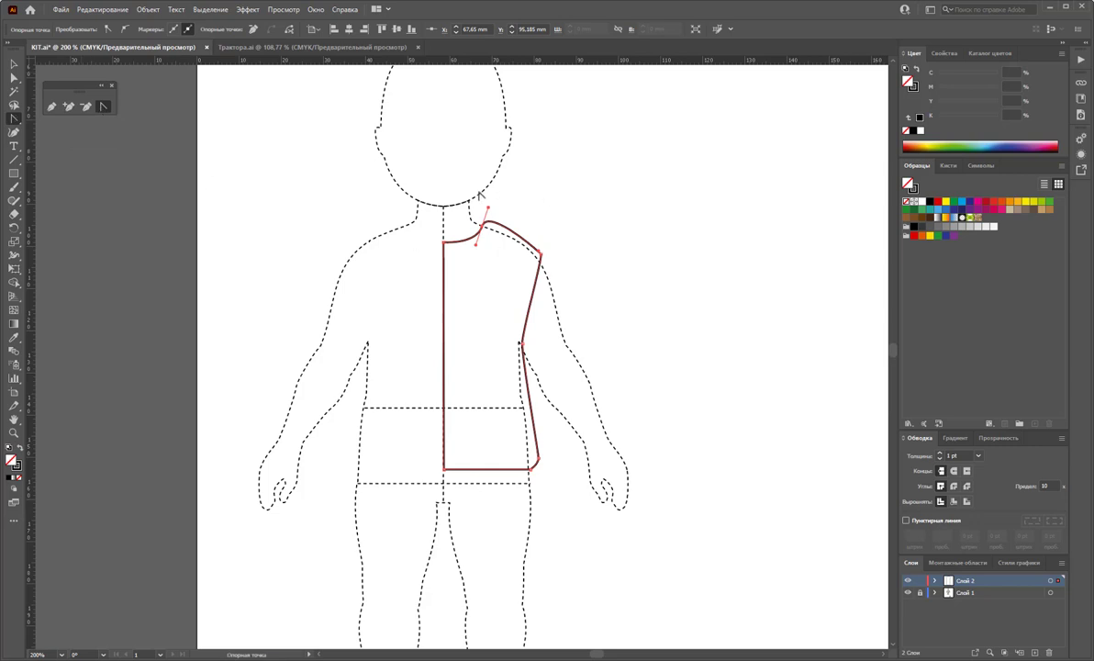
pyautogui.click(481, 225)
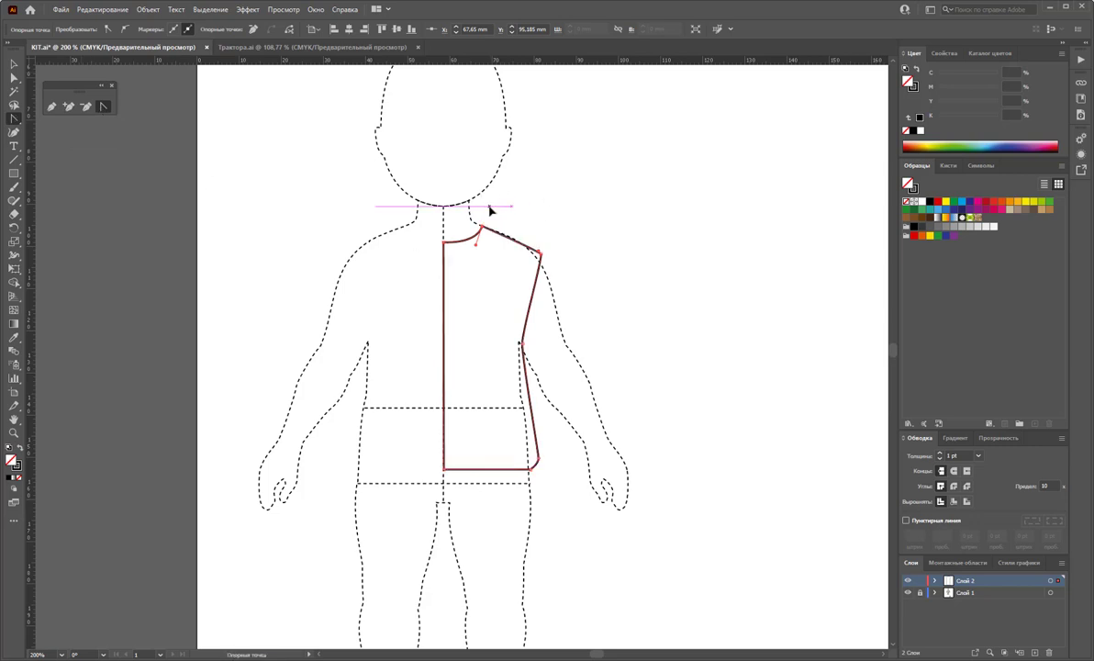
pyautogui.moveTo(480, 225)
pyautogui.mouseDown()
pyautogui.moveTo(490, 211)
pyautogui.moveTo(497, 225)
pyautogui.mouseUp()
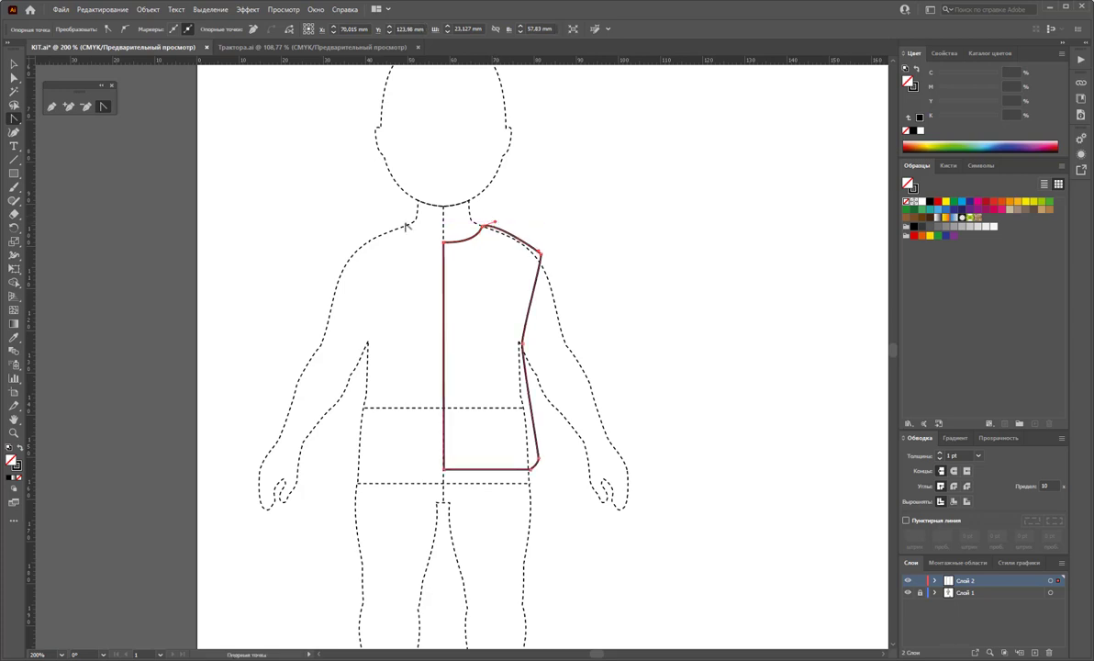
pyautogui.click(14, 77)
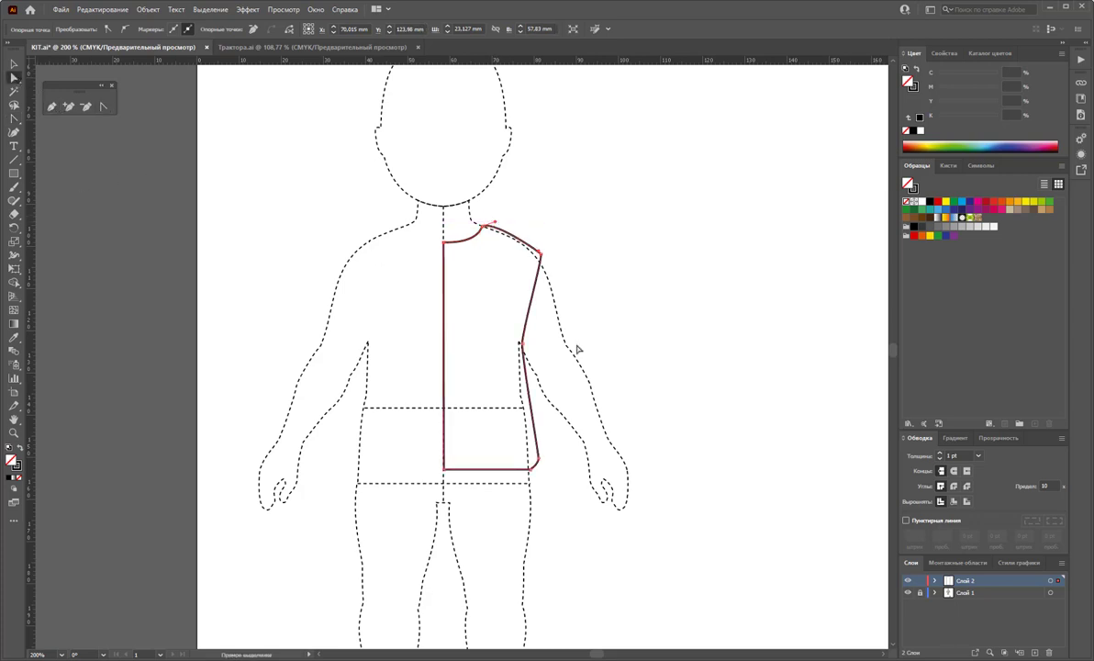
pyautogui.click(542, 258)
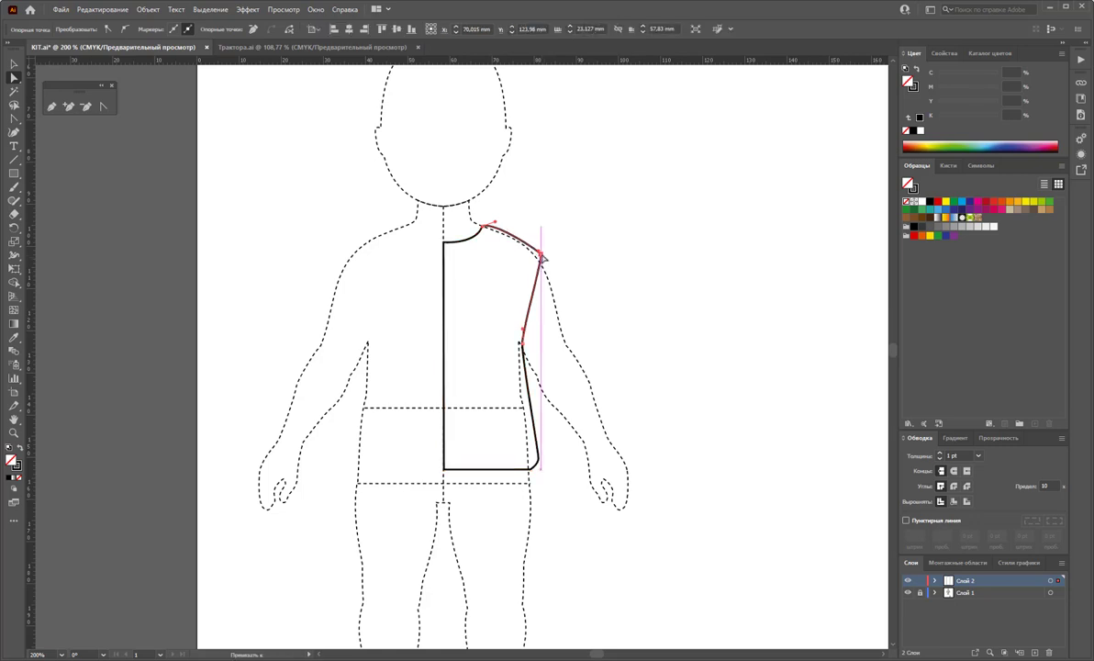
pyautogui.click(554, 336)
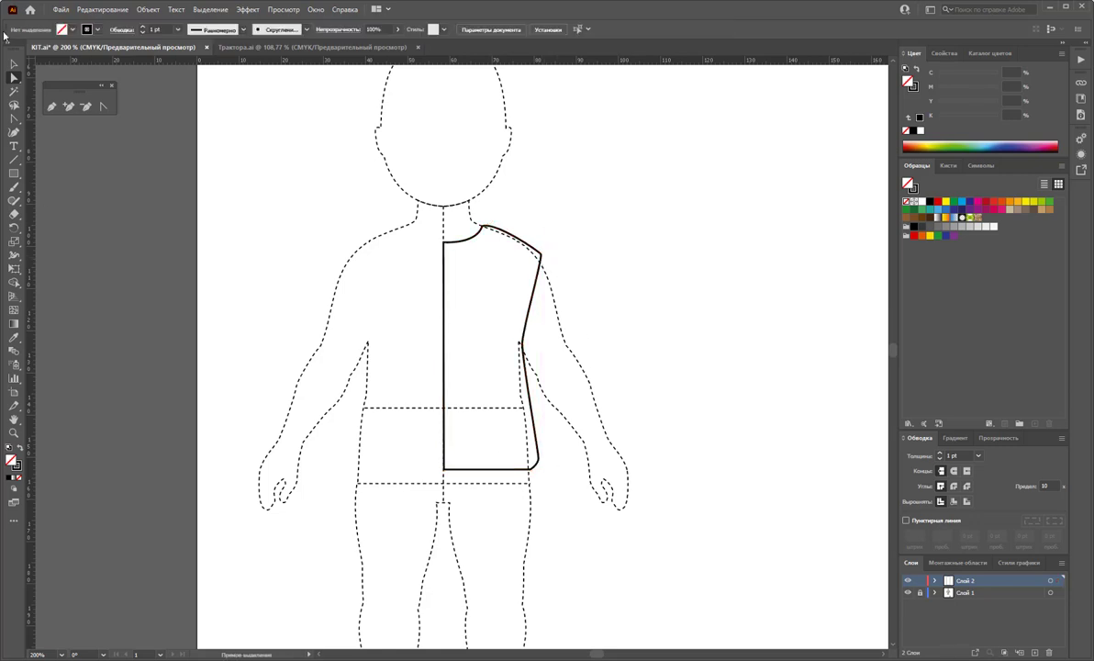
# Draw a closed sleeve from the shoulder down the right arm to the wrist and back to the armpit.
pyautogui.click(52, 105)
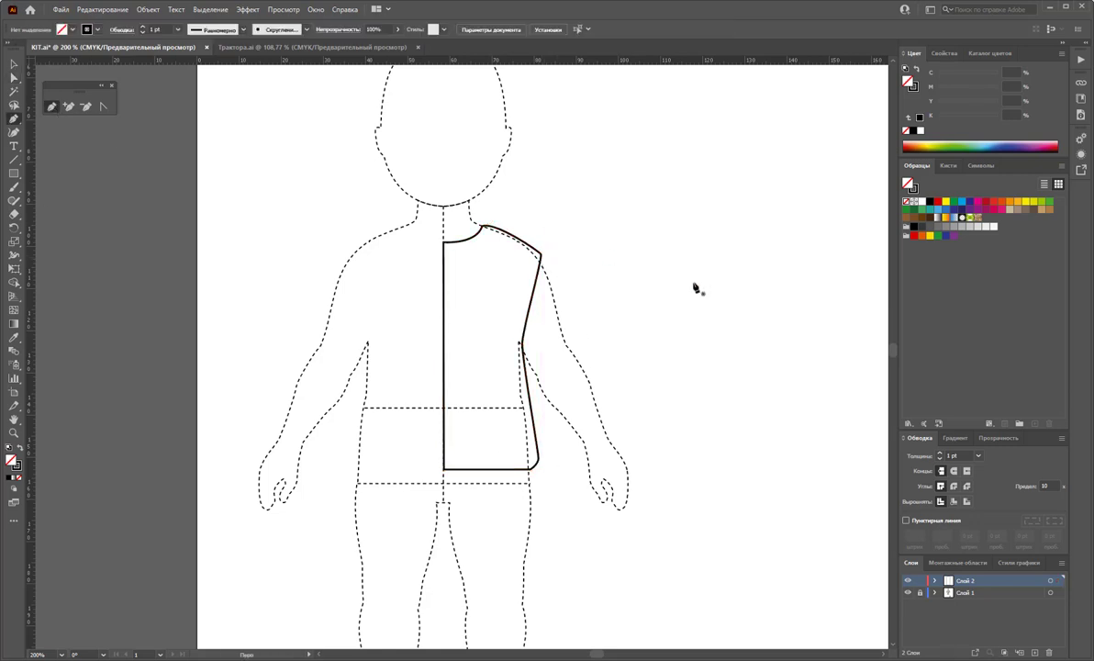
pyautogui.click(543, 258)
pyautogui.click(562, 296)
pyautogui.click(568, 320)
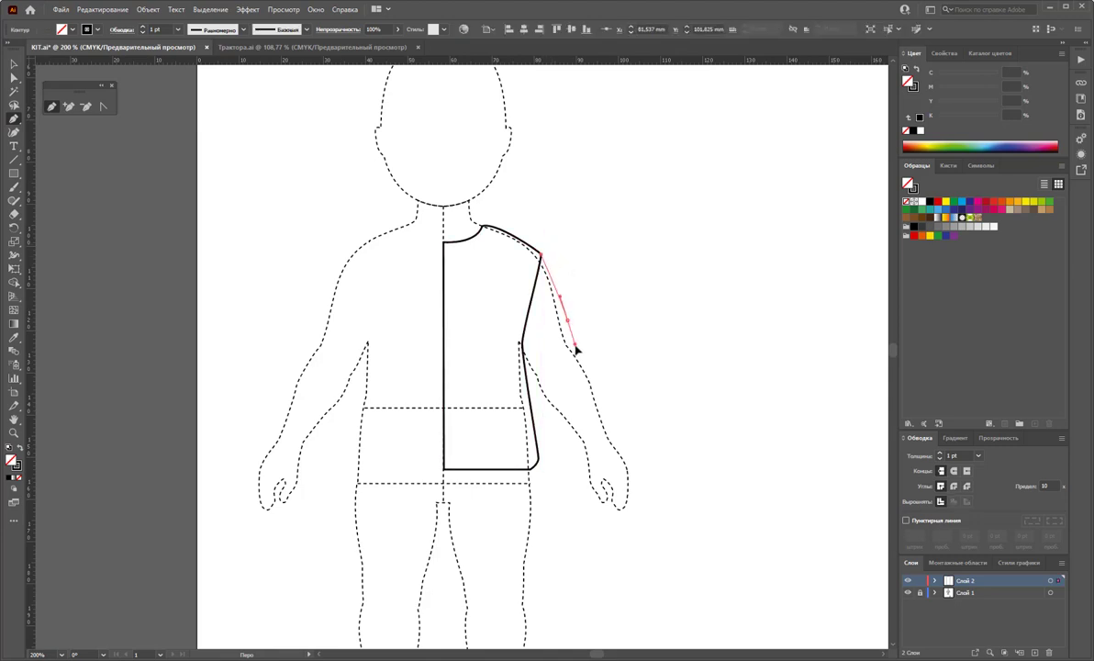
pyautogui.click(576, 348)
pyautogui.click(598, 371)
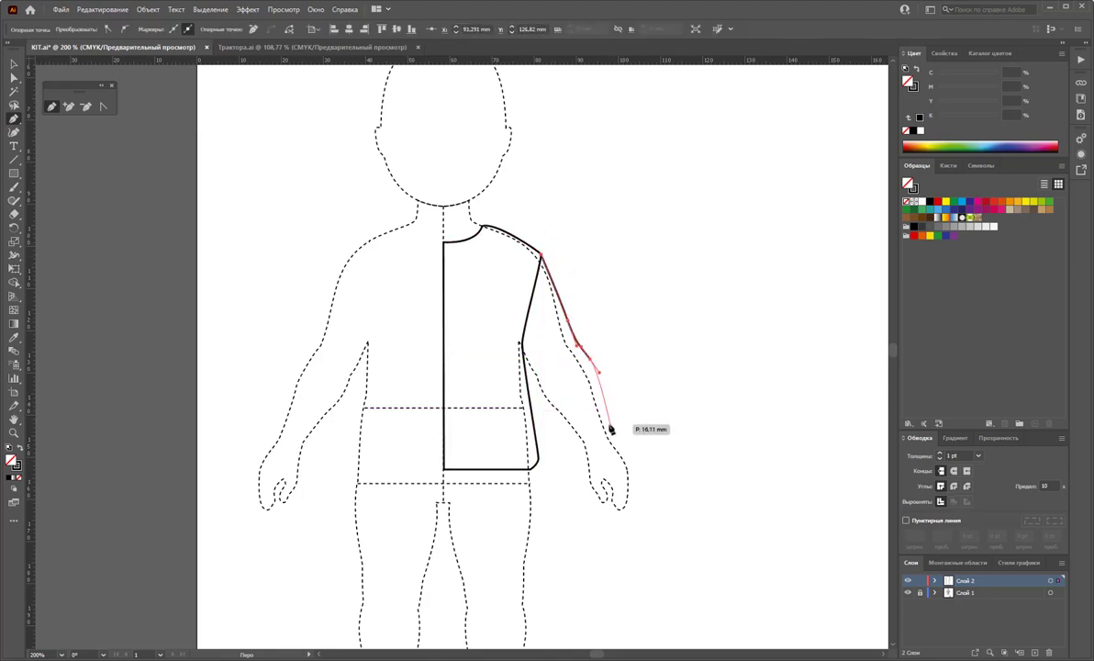
pyautogui.click(612, 423)
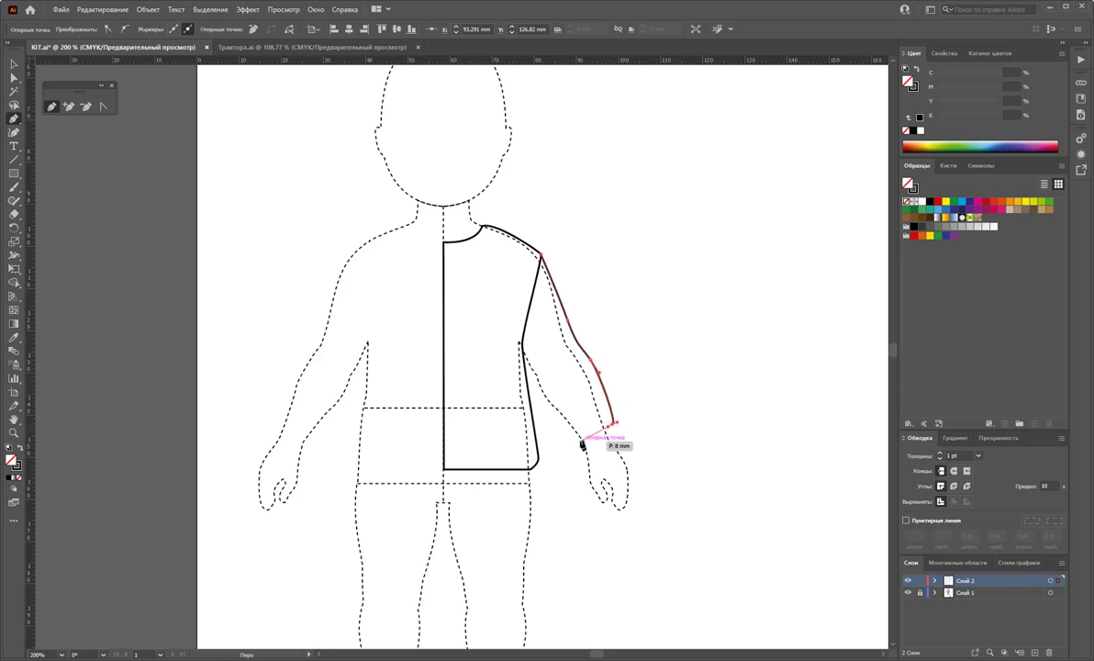
pyautogui.click(578, 443)
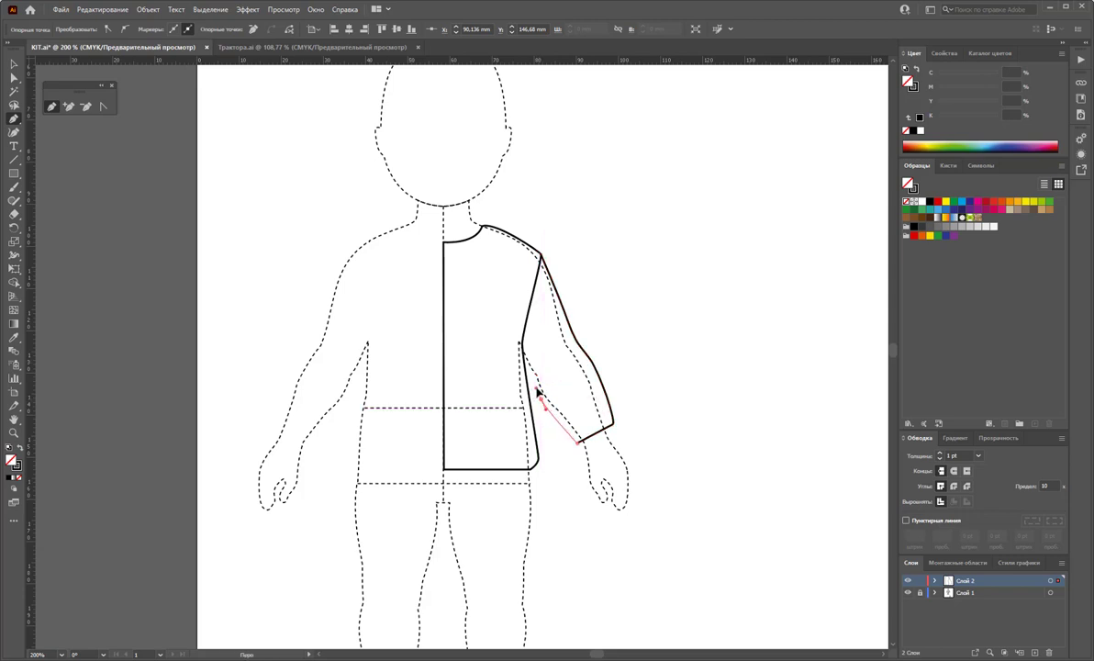
pyautogui.click(522, 346)
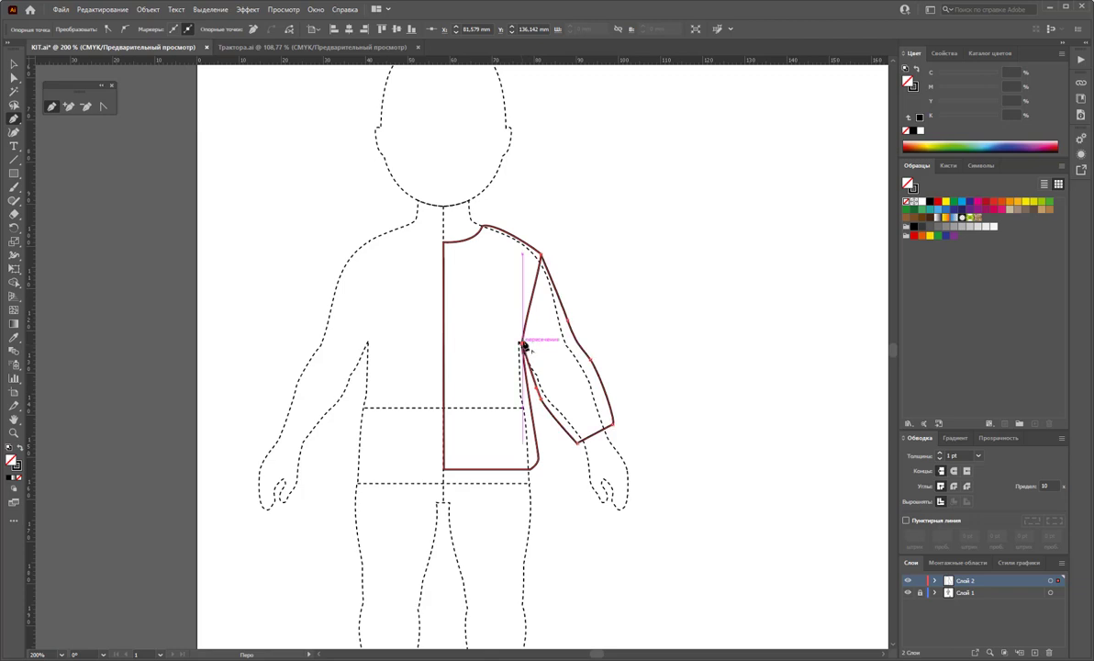
pyautogui.keyDown('ctrl'); pyautogui.click(545, 246); pyautogui.keyUp('ctrl')
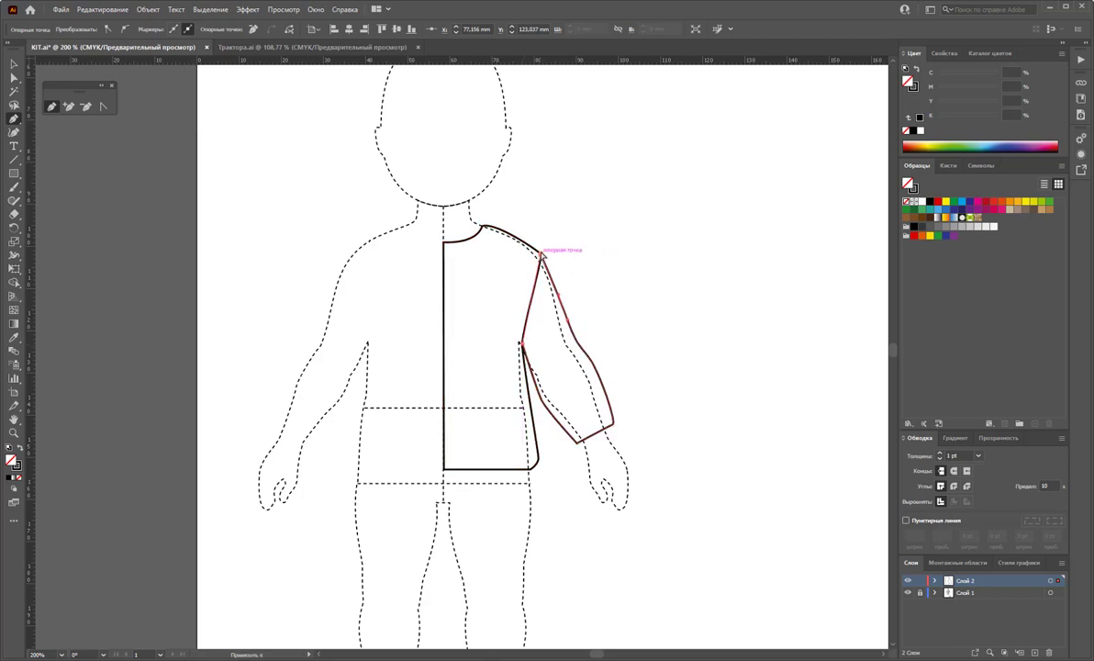
# Nudge the sleeve's outer wrist corner inward to narrow the sleeve.
pyautogui.click(14, 77)
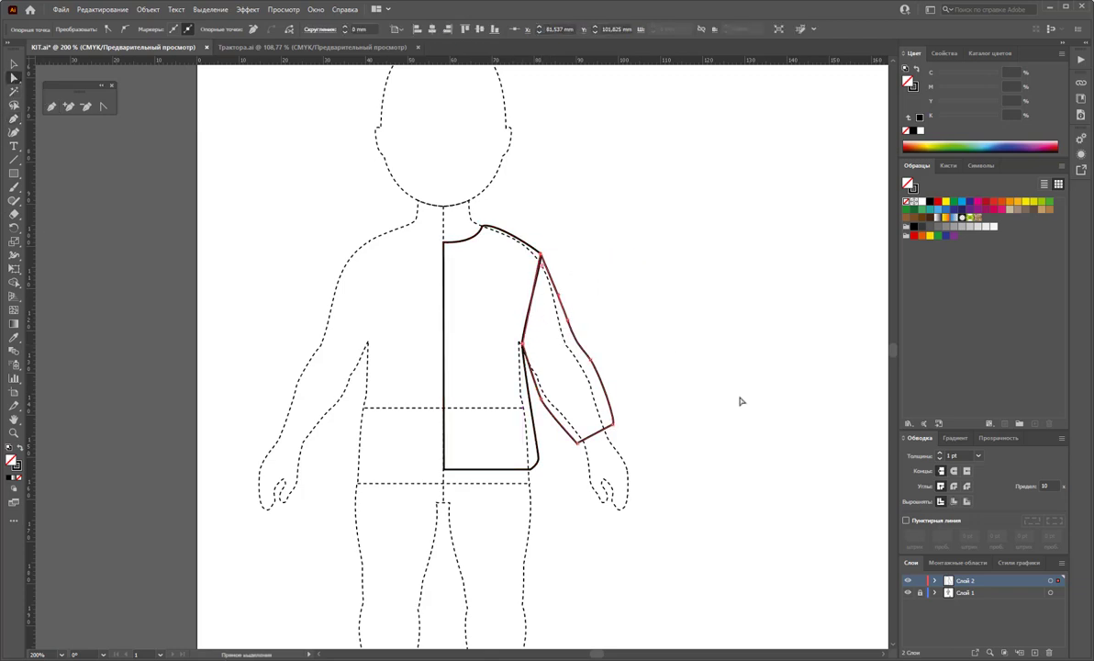
pyautogui.click(614, 423)
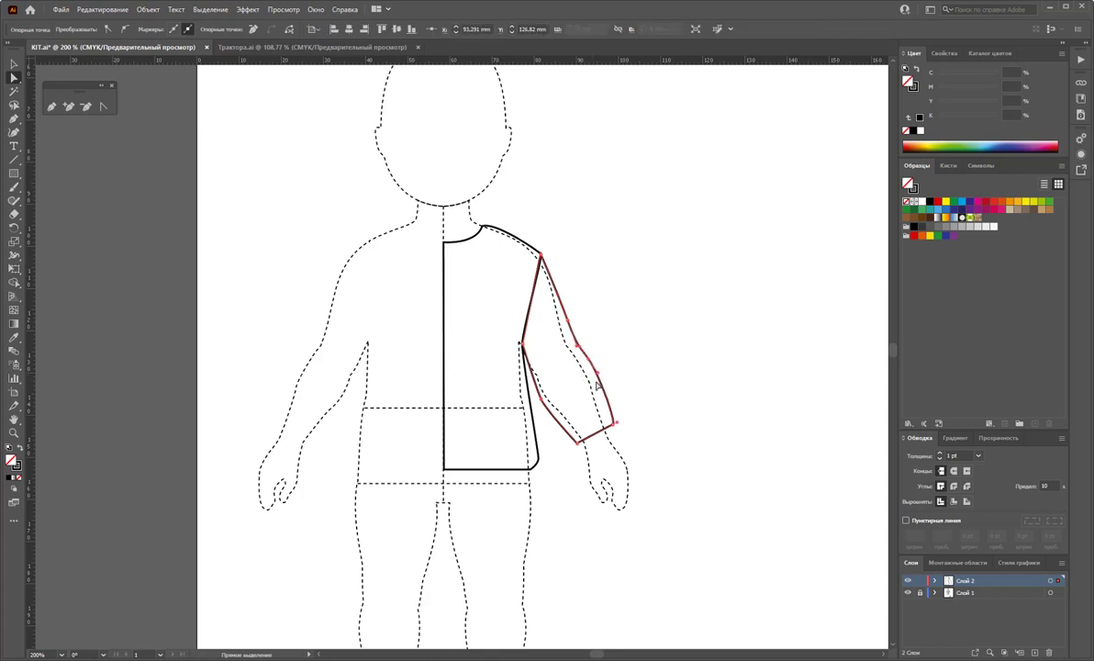
pyautogui.press('Left')
pyautogui.press('Left')
pyautogui.press('Left')
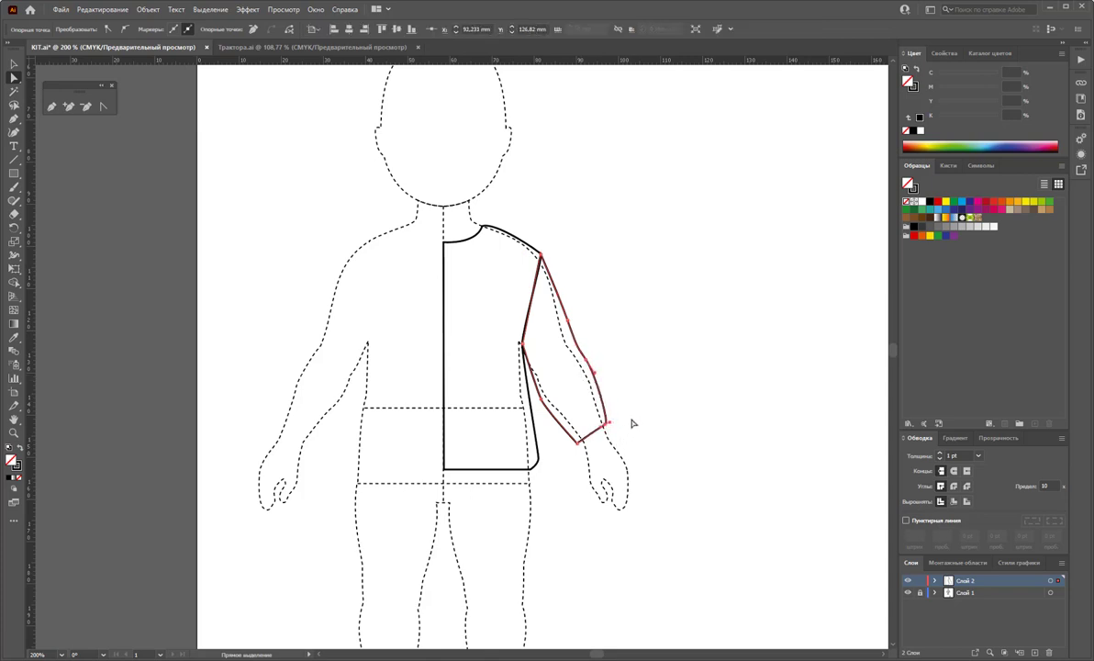
pyautogui.click(592, 330)
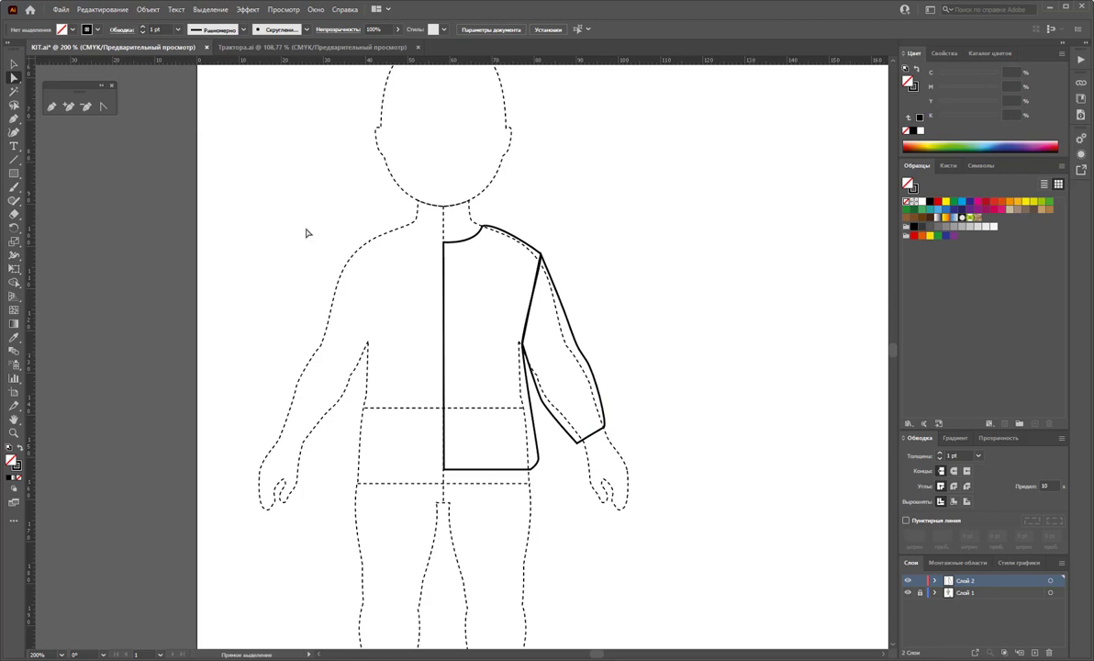
# Draw a narrow cuff quadrilateral at the sleeve's wrist end.
pyautogui.click(51, 105)
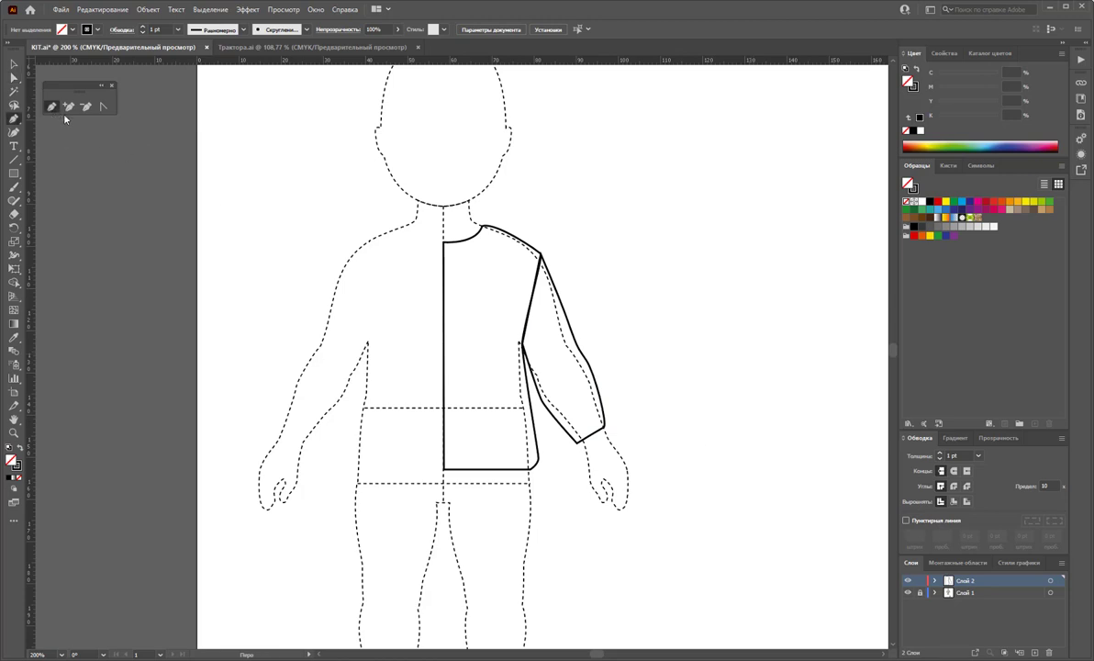
pyautogui.click(577, 447)
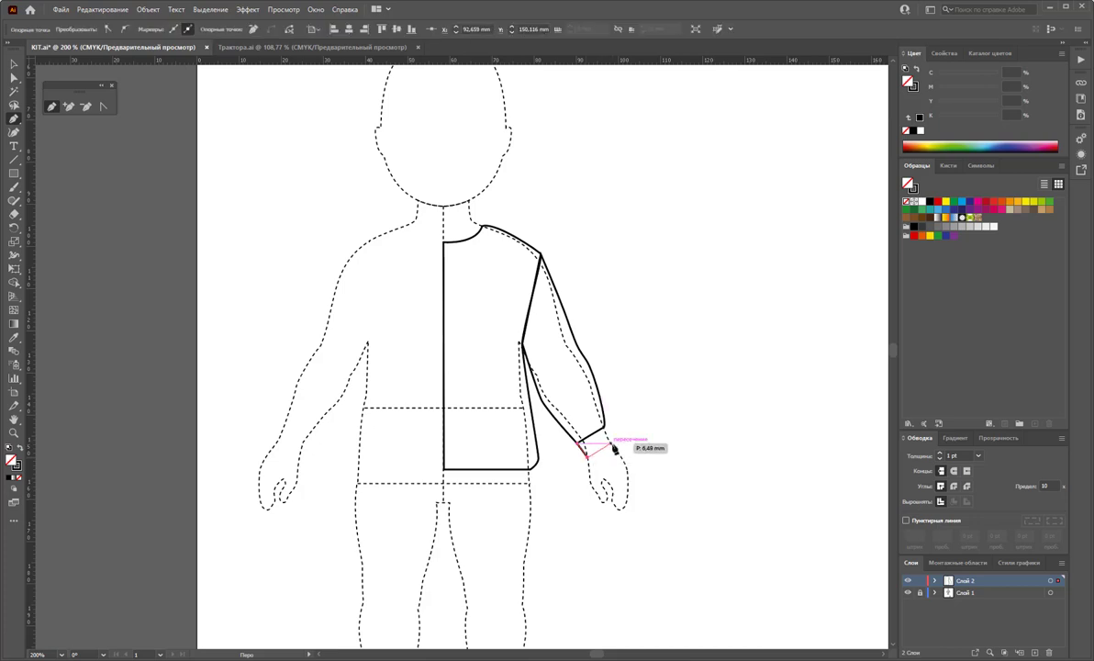
pyautogui.click(614, 452)
pyautogui.click(603, 427)
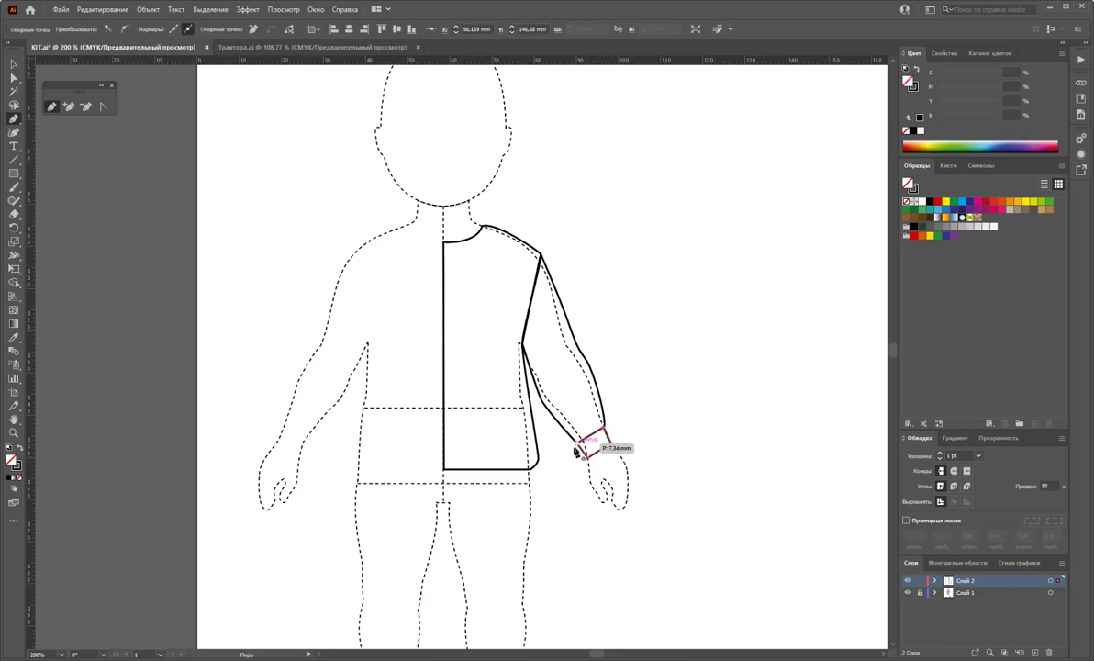
# Draw a rectangular waistband directly below the body hem.
pyautogui.click(447, 473)
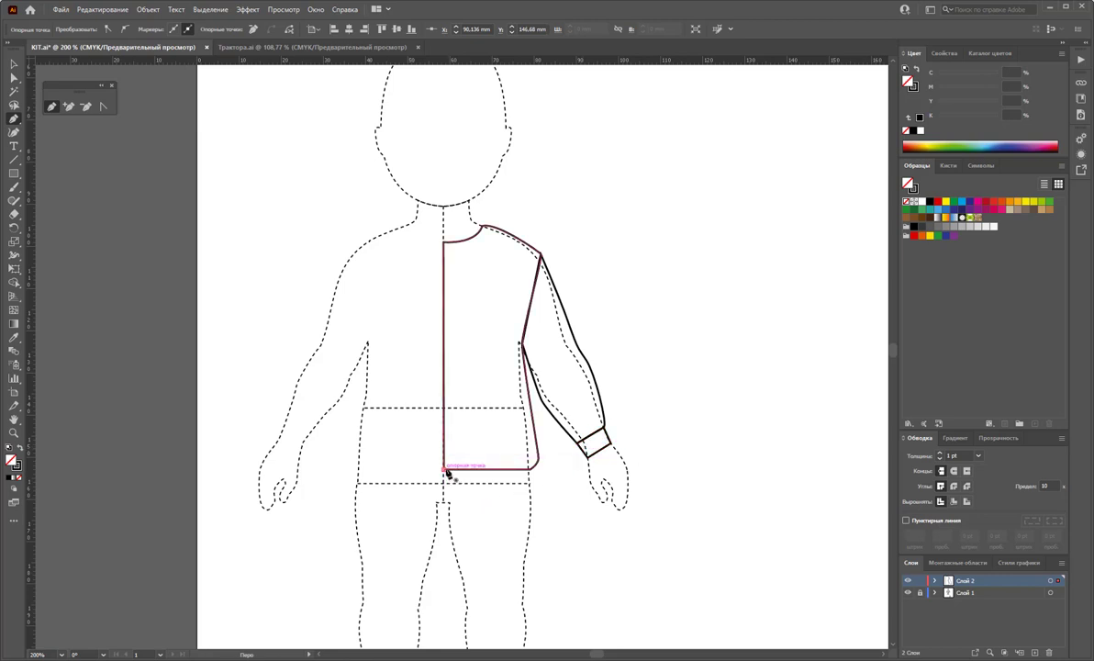
pyautogui.click(531, 469)
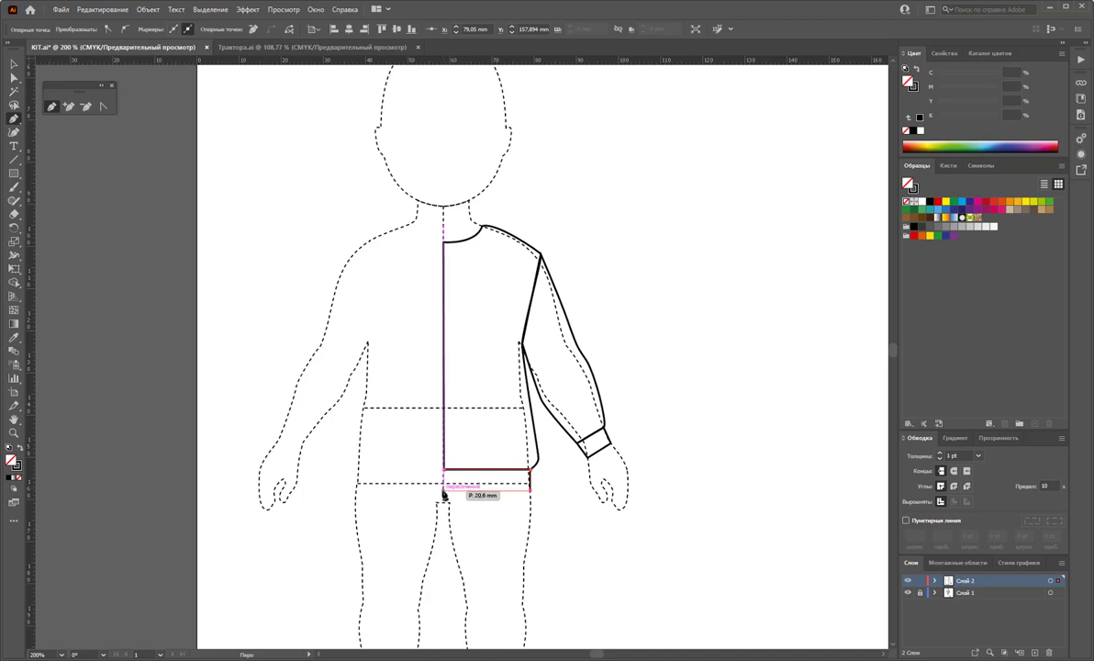
pyautogui.click(443, 489)
pyautogui.click(443, 469)
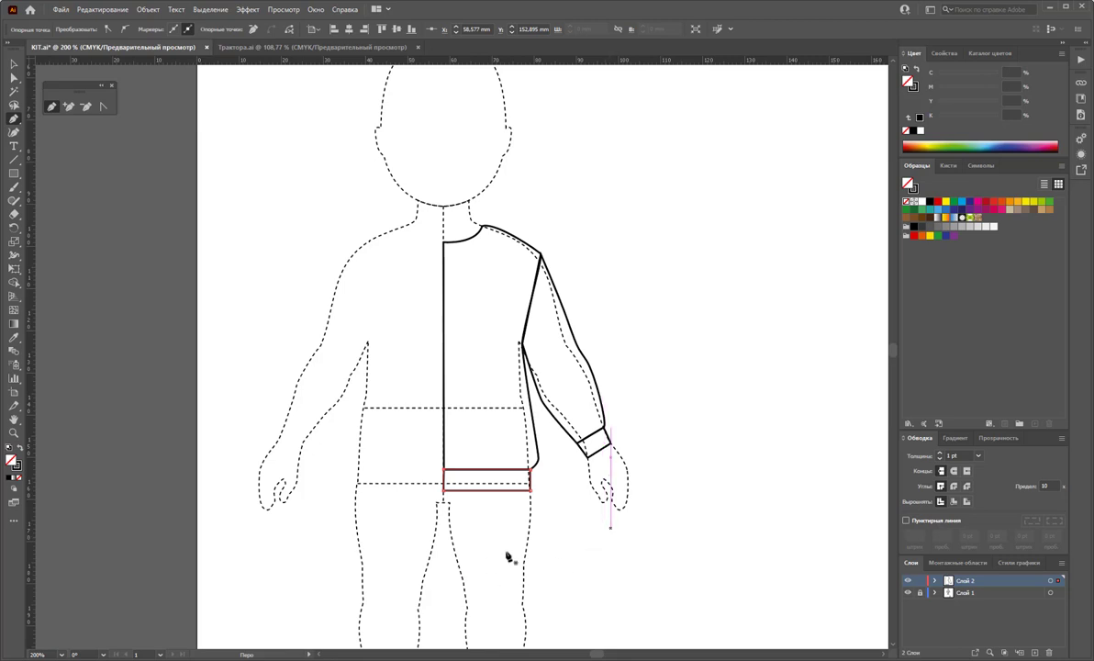
# Nudge the waistband and body side corners so they line up along the side seam.
pyautogui.click(14, 93)
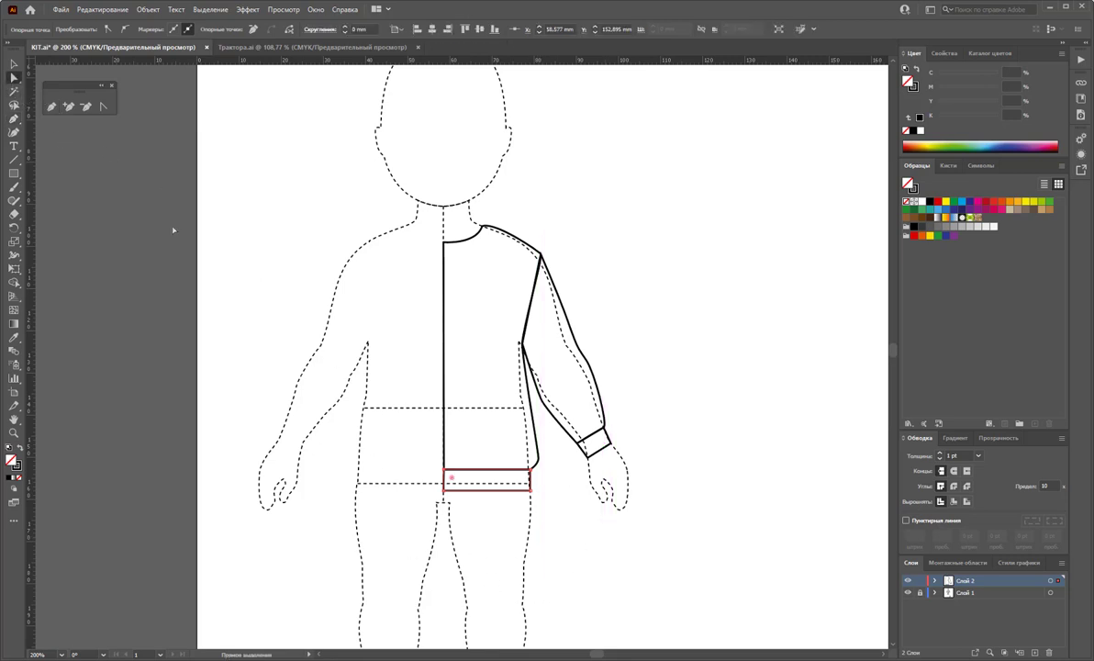
pyautogui.moveTo(551, 513); pyautogui.dragTo(523, 456)
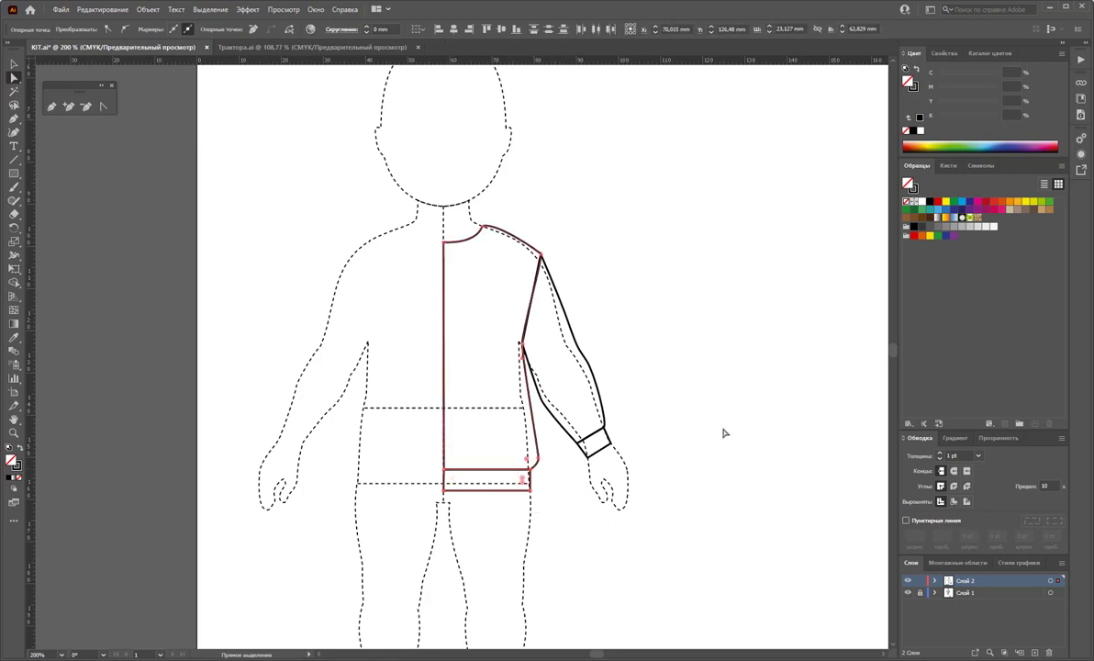
pyautogui.press('Right')
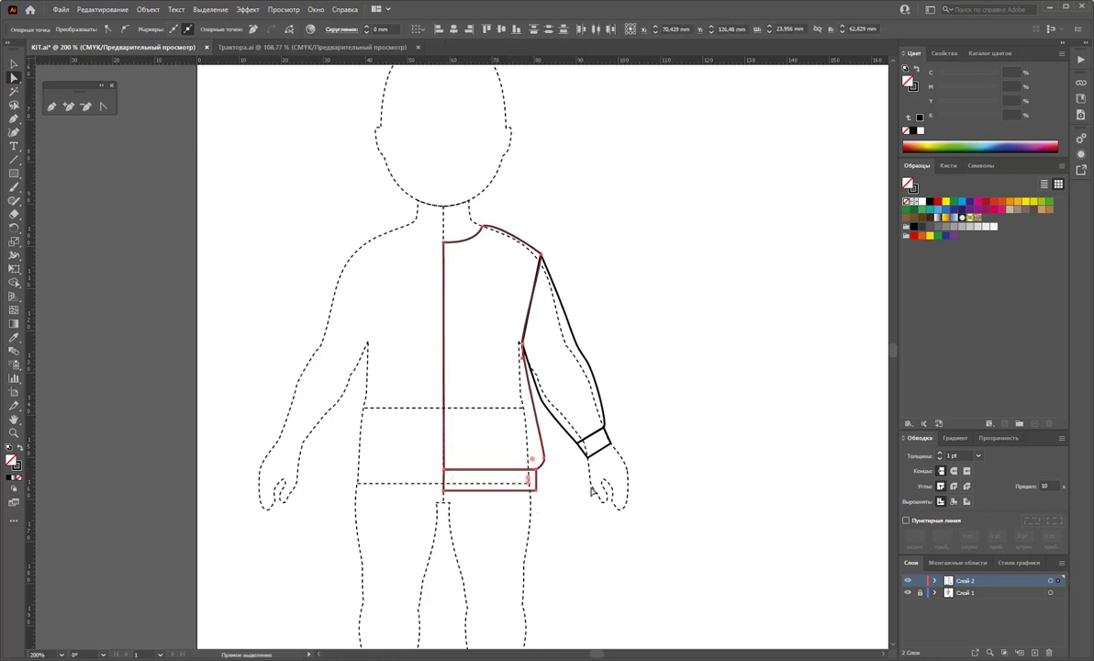
pyautogui.click(497, 431)
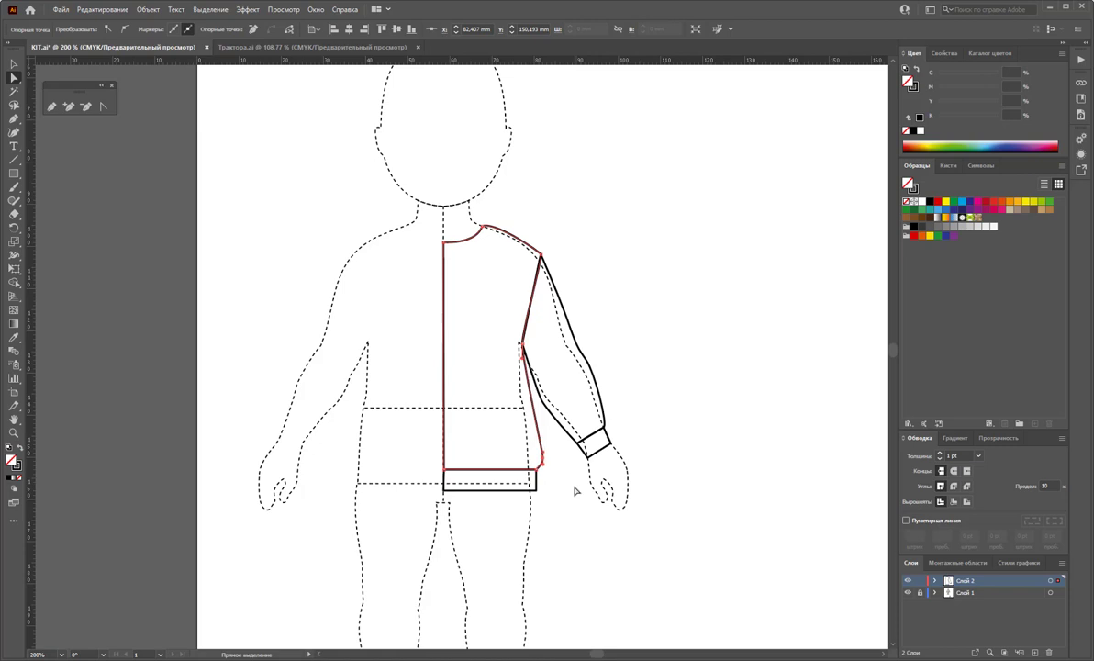
pyautogui.press('Left')
pyautogui.press('Left')
pyautogui.press('Left')
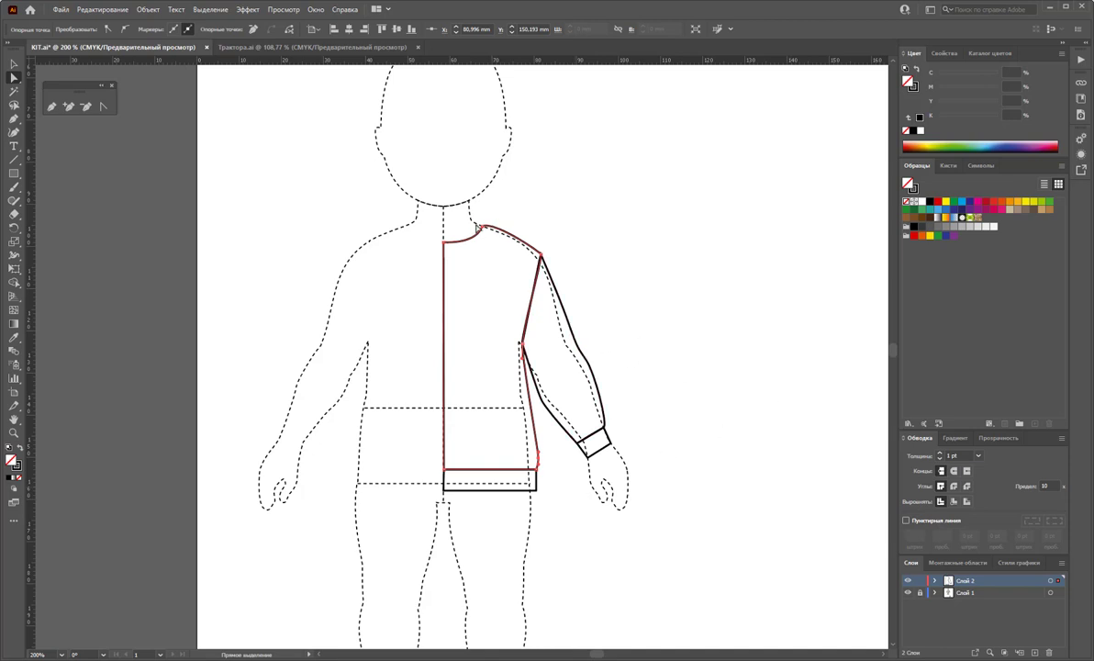
# Reposition the shoulder anchor along the shoulder line and zoom in on the neckline.
pyautogui.click(483, 225)
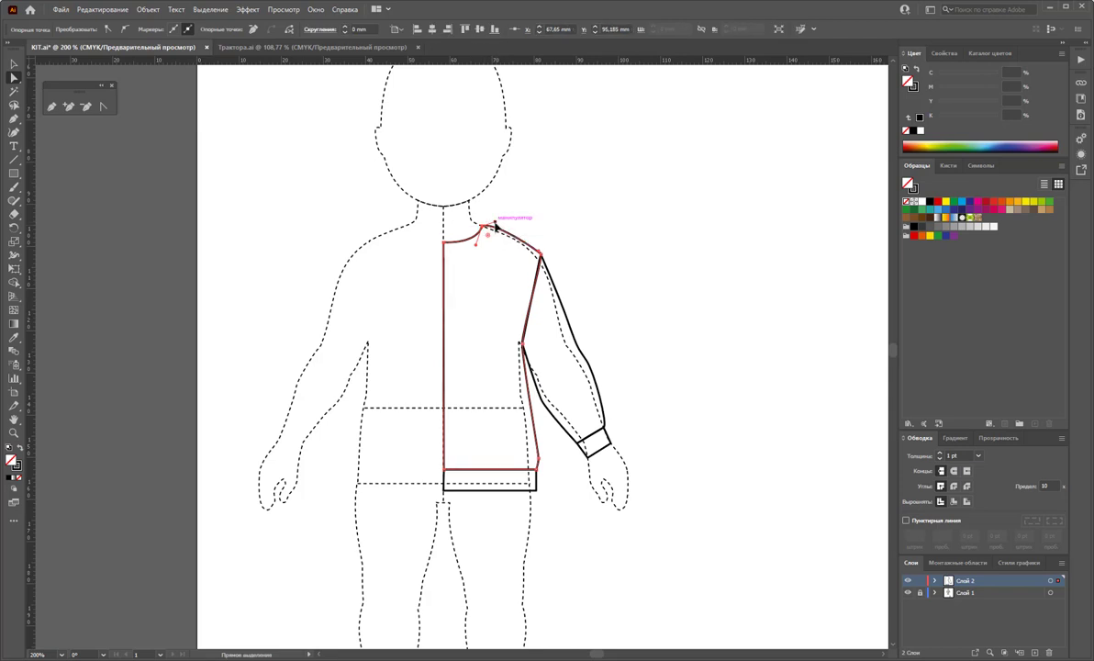
pyautogui.moveTo(495, 225); pyautogui.dragTo(501, 228)
pyautogui.click(586, 249)
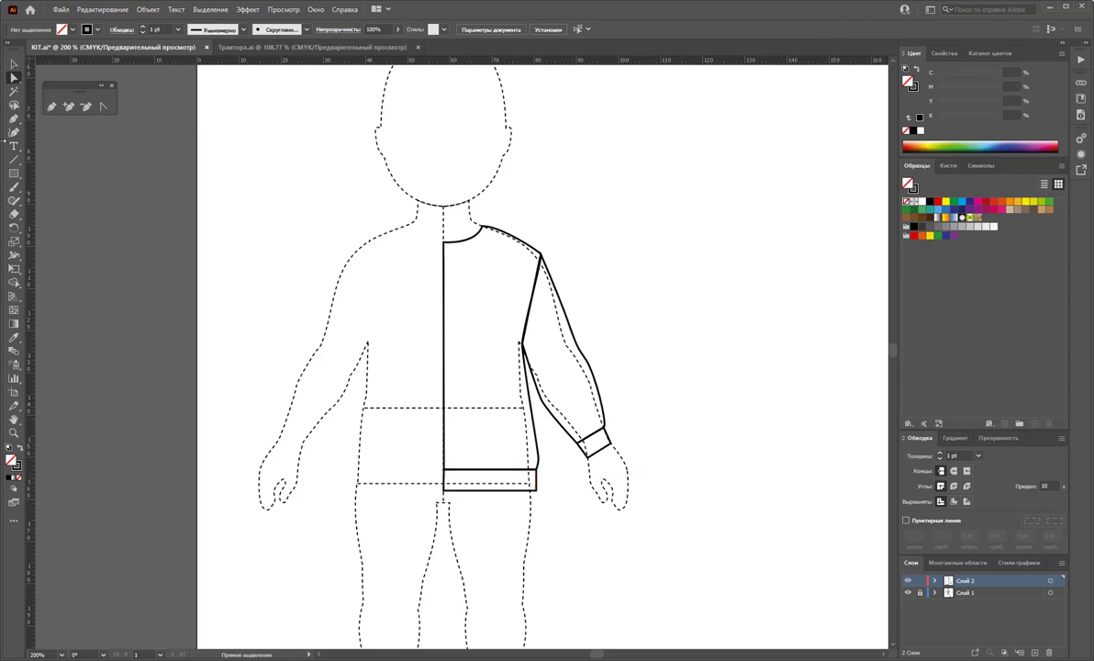
pyautogui.click(12, 64)
pyautogui.click(14, 432)
pyautogui.click(491, 255)
pyautogui.click(474, 342)
# Lower the neckline point slightly.
pyautogui.click(52, 106)
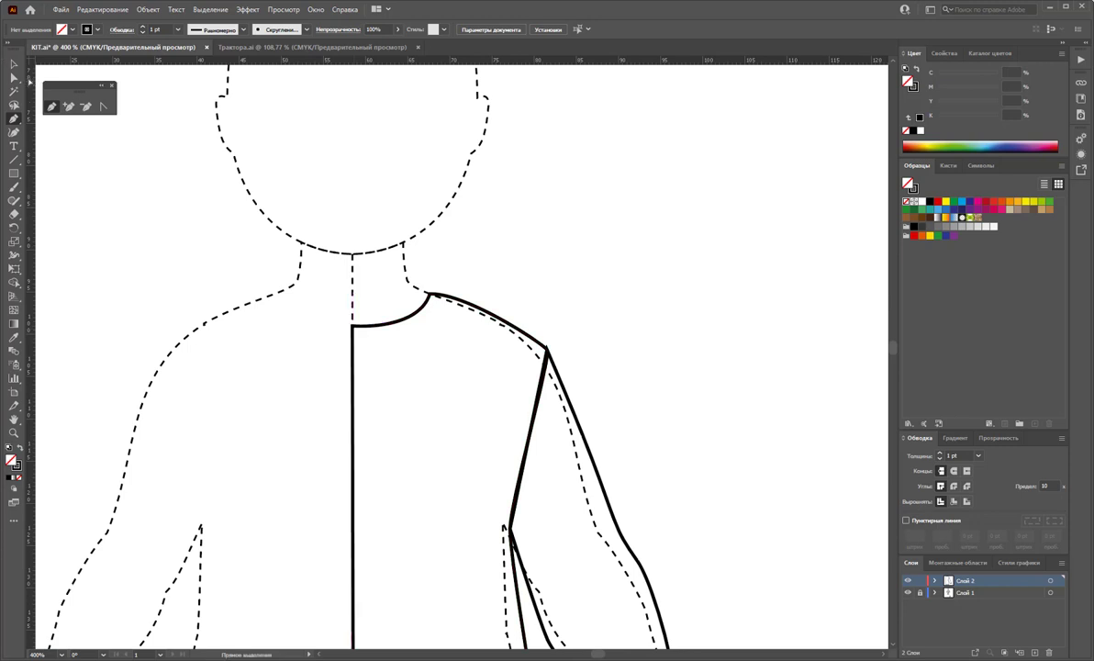
pyautogui.click(14, 77)
pyautogui.click(392, 316)
pyautogui.moveTo(352, 326); pyautogui.dragTo(354, 333)
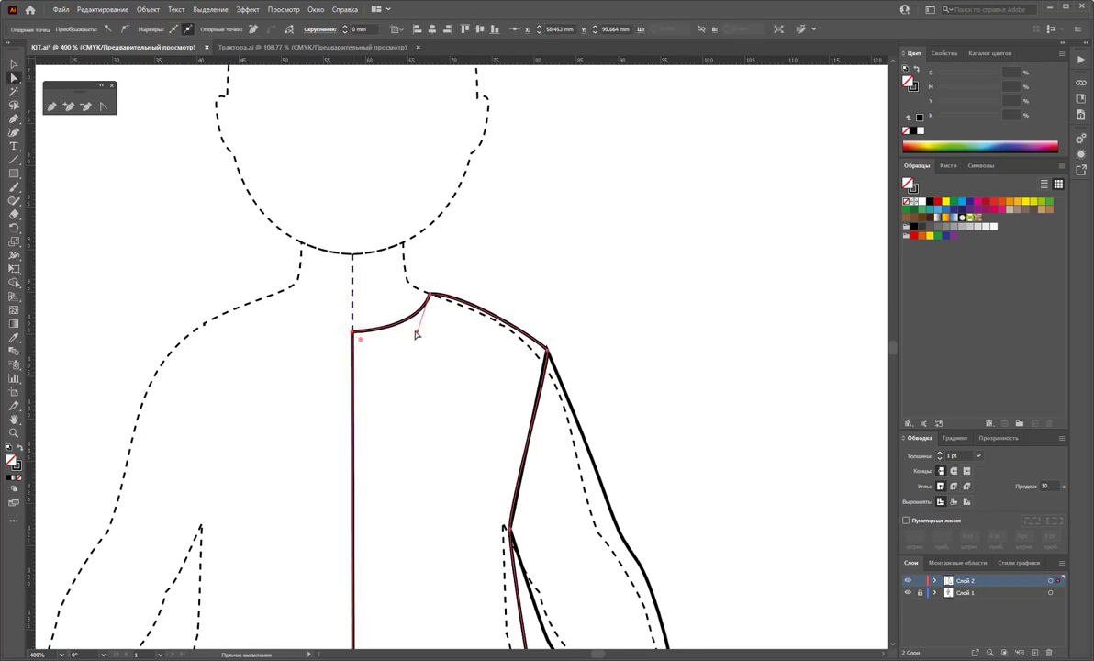
pyautogui.click(414, 328)
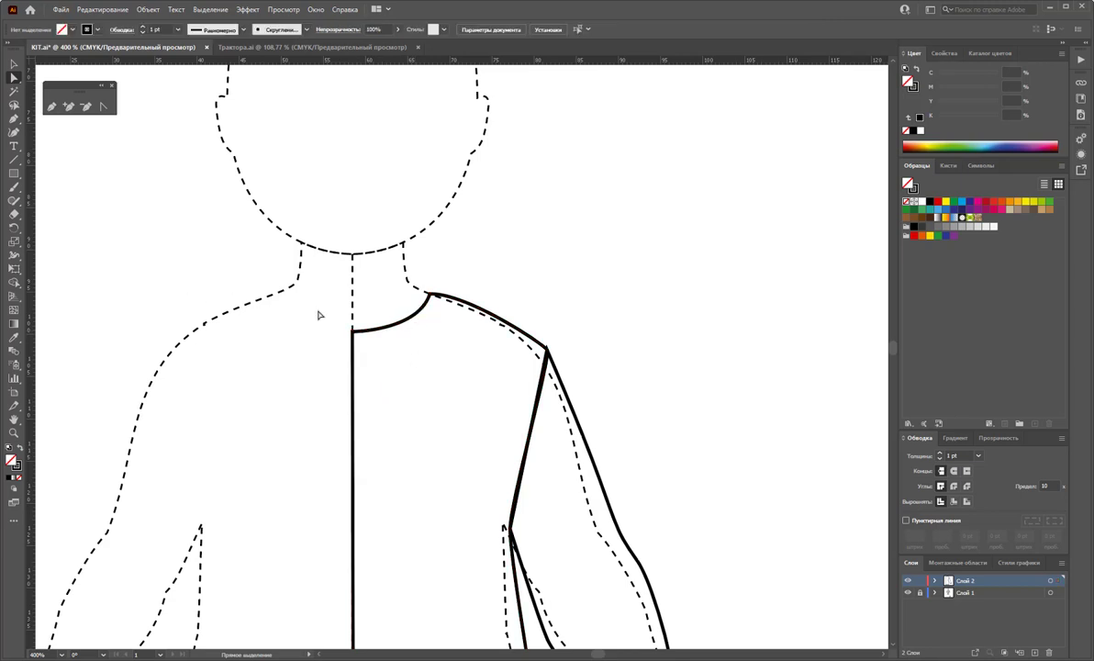
# Draw the inner collar curve to the centre front and close the collar band.
pyautogui.click(51, 105)
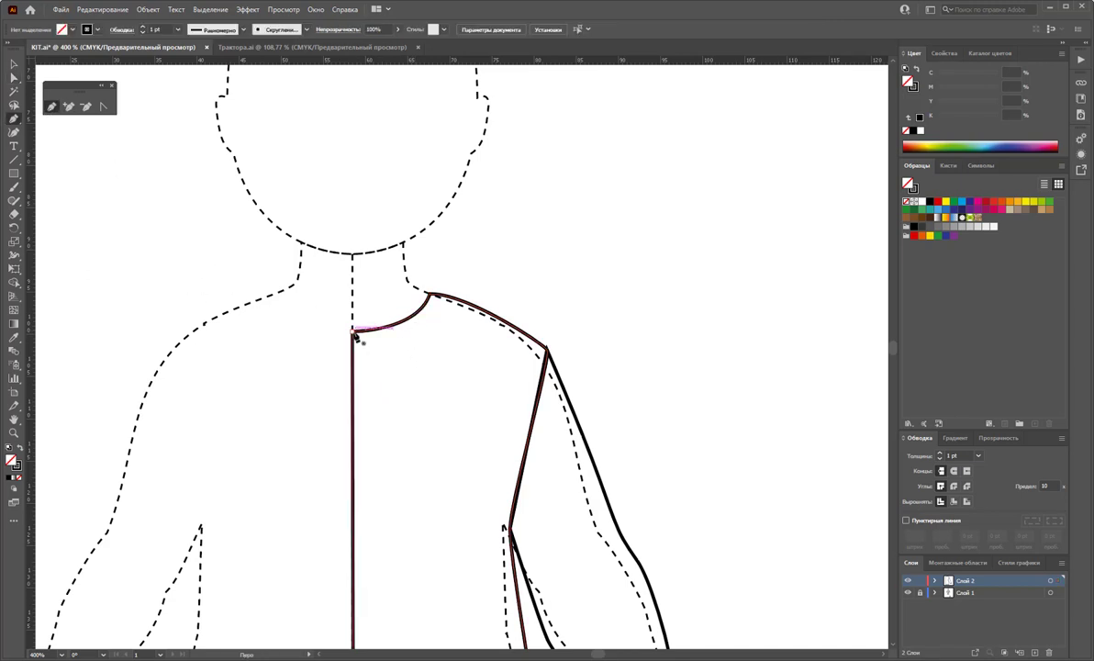
pyautogui.click(420, 315)
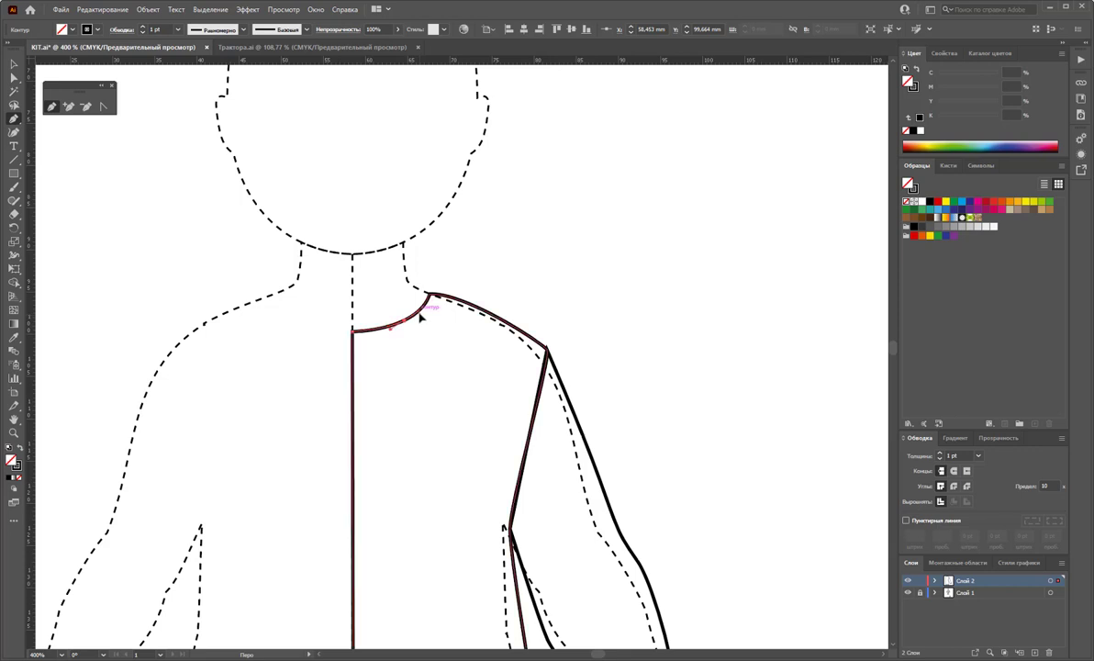
pyautogui.click(429, 295)
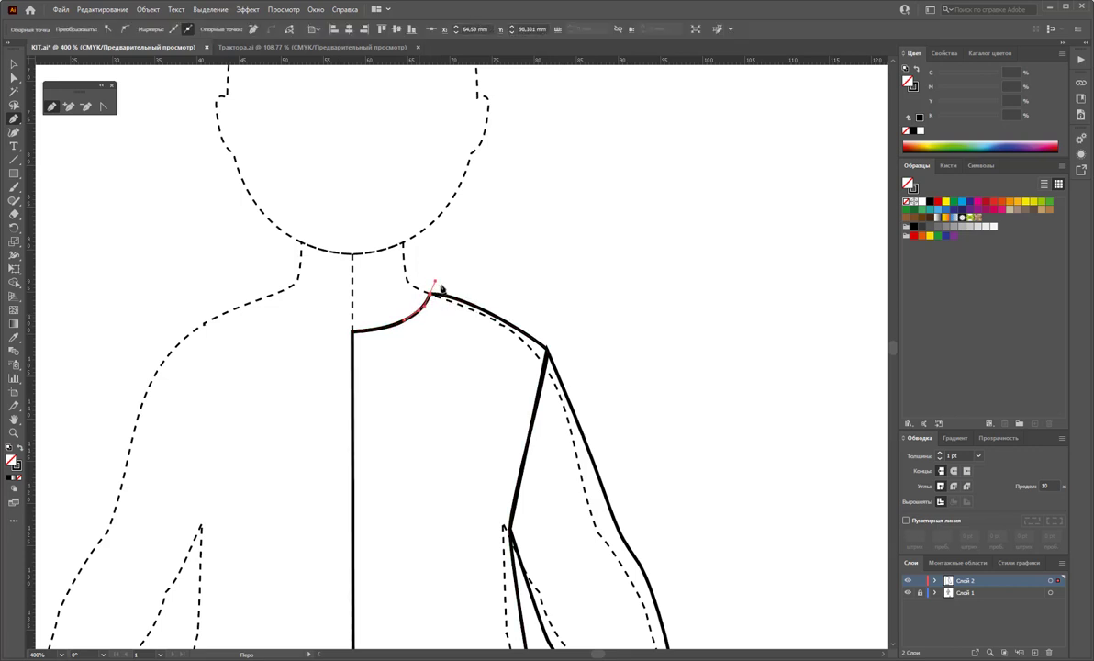
pyautogui.click(440, 291)
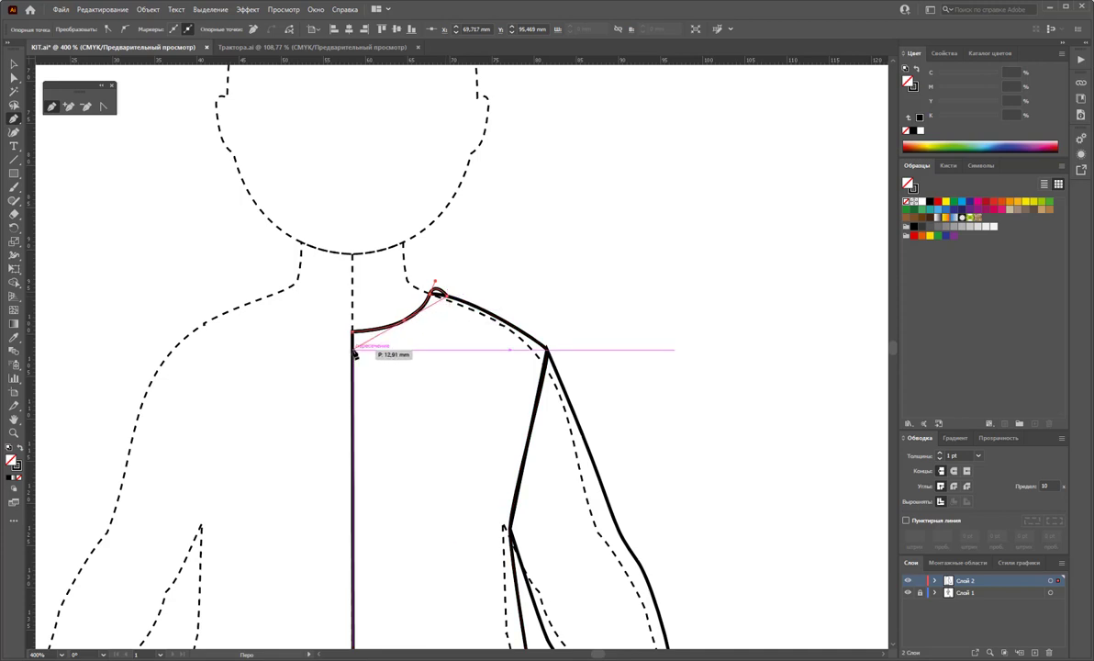
pyautogui.moveTo(353, 348); pyautogui.dragTo(282, 352)
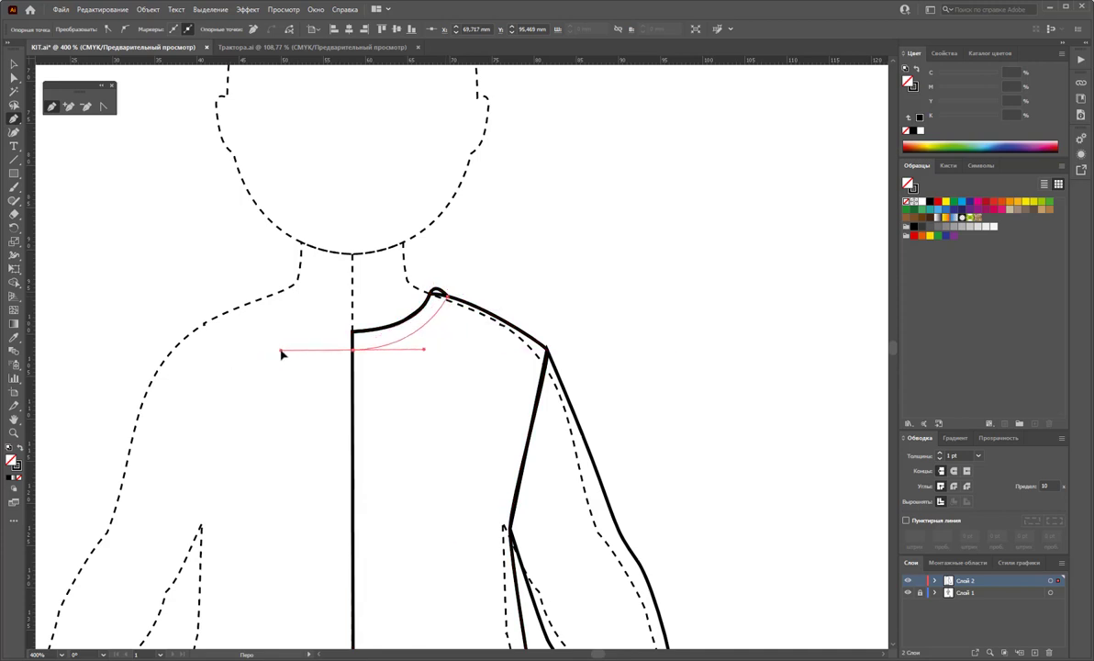
pyautogui.click(352, 330)
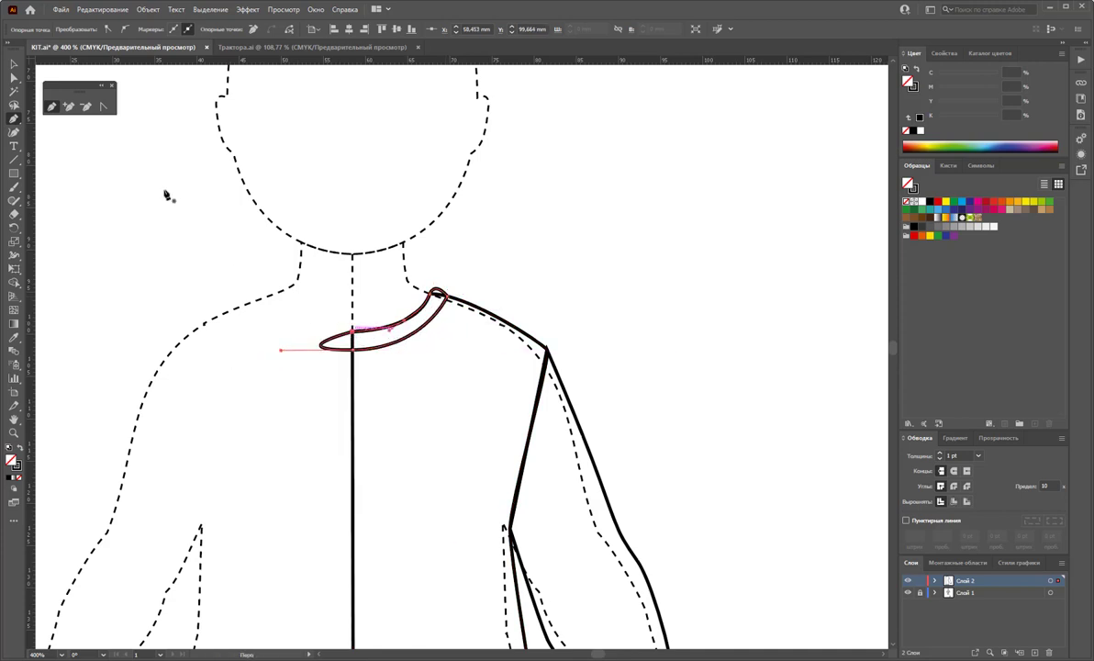
# Refine the collar: straighten the centre-front point, adjust the lower corner, sharpen the shoulder end.
pyautogui.click(103, 107)
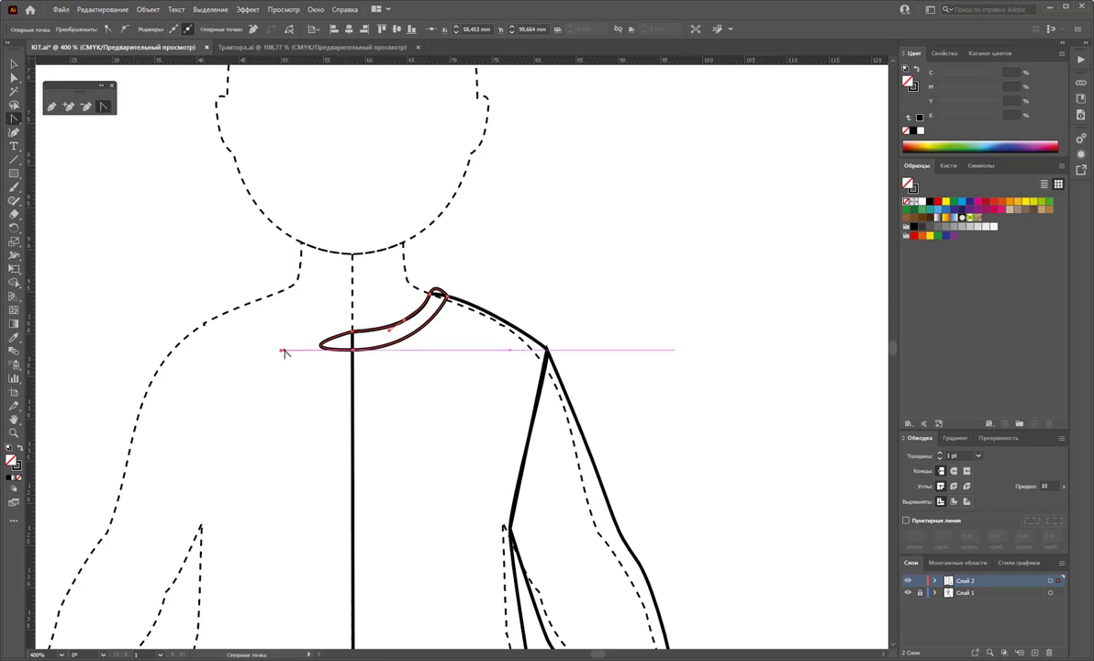
pyautogui.click(282, 351)
pyautogui.press('a')
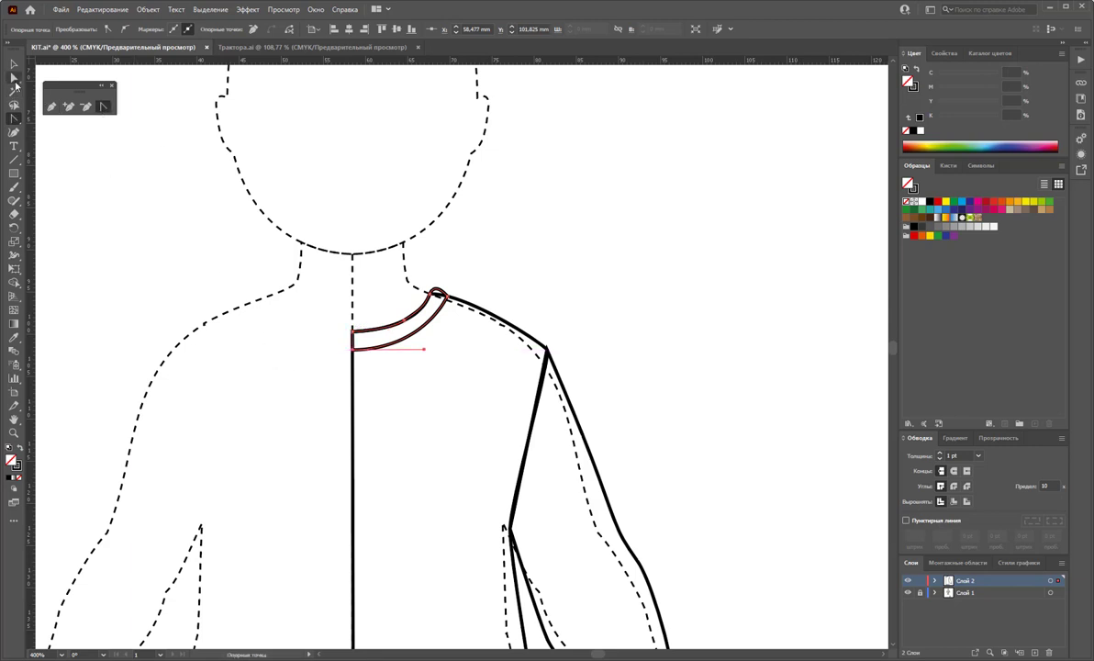
pyautogui.moveTo(352, 350); pyautogui.dragTo(352, 346)
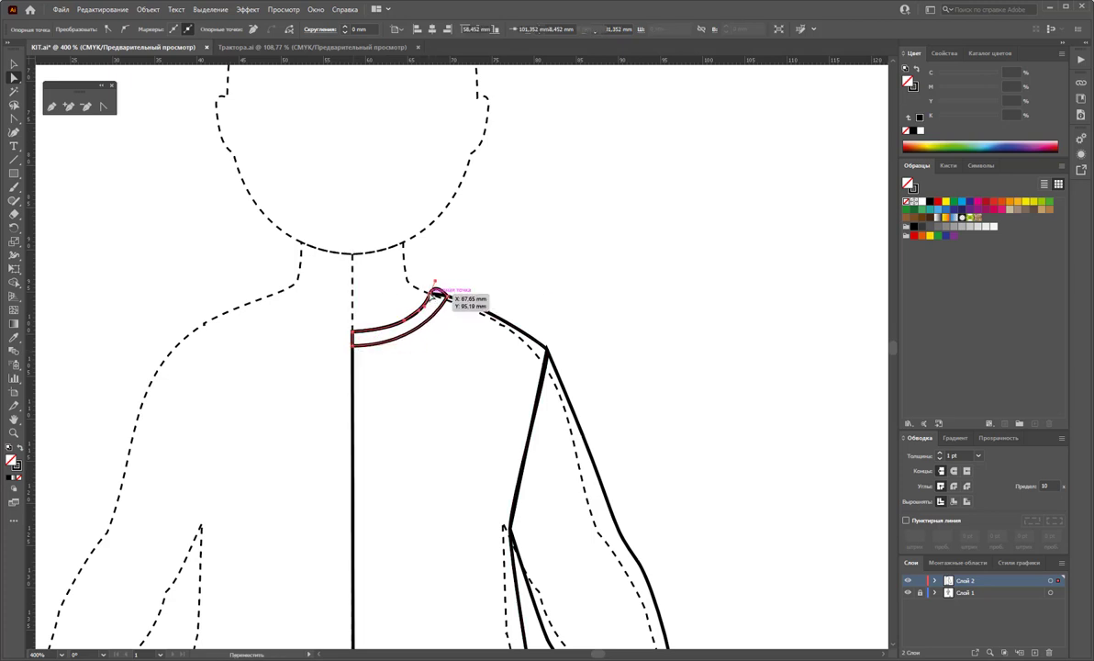
pyautogui.click(437, 292)
pyautogui.click(103, 107)
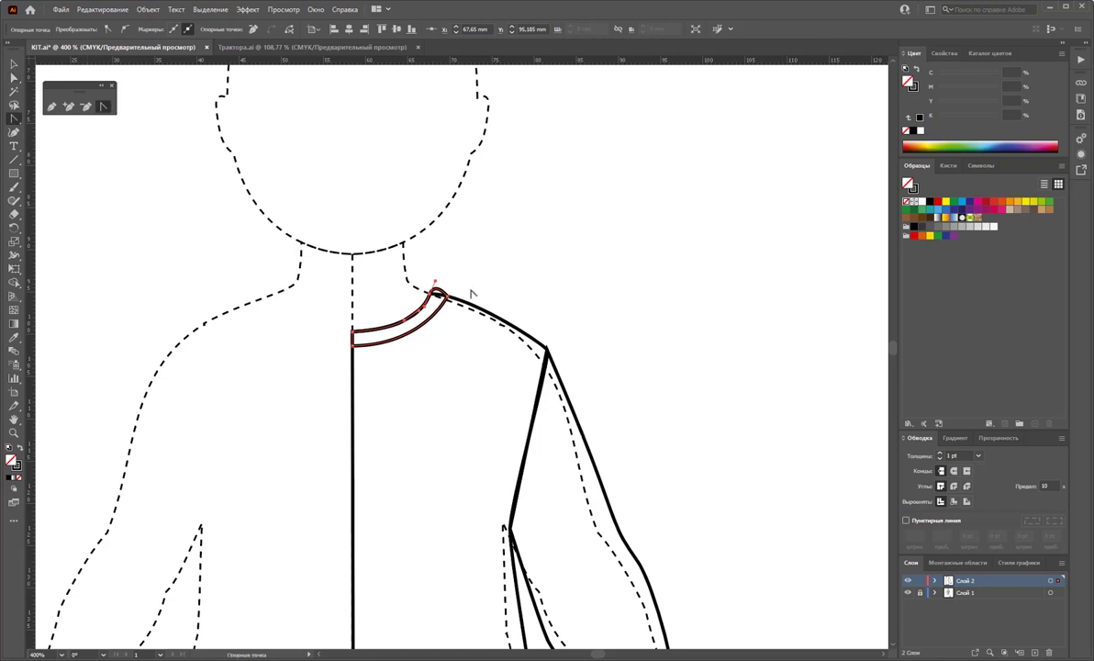
pyautogui.moveTo(435, 280); pyautogui.dragTo(444, 288)
# Deselect the collar band and zoom out to view the whole figure.
pyautogui.click(13, 64)
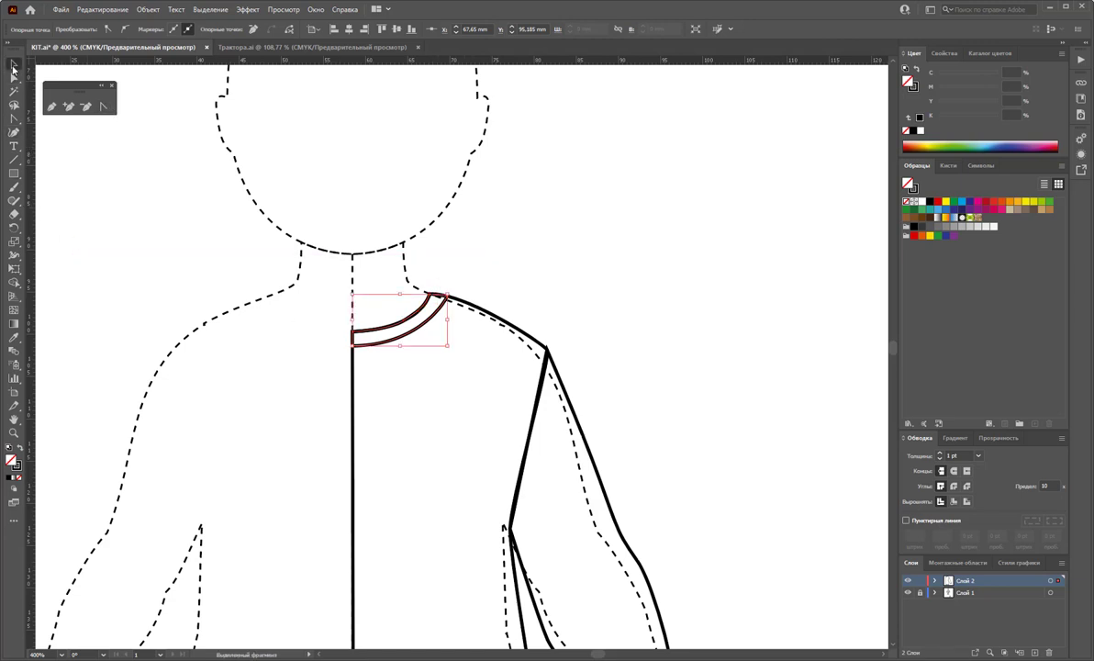
pyautogui.click(592, 246)
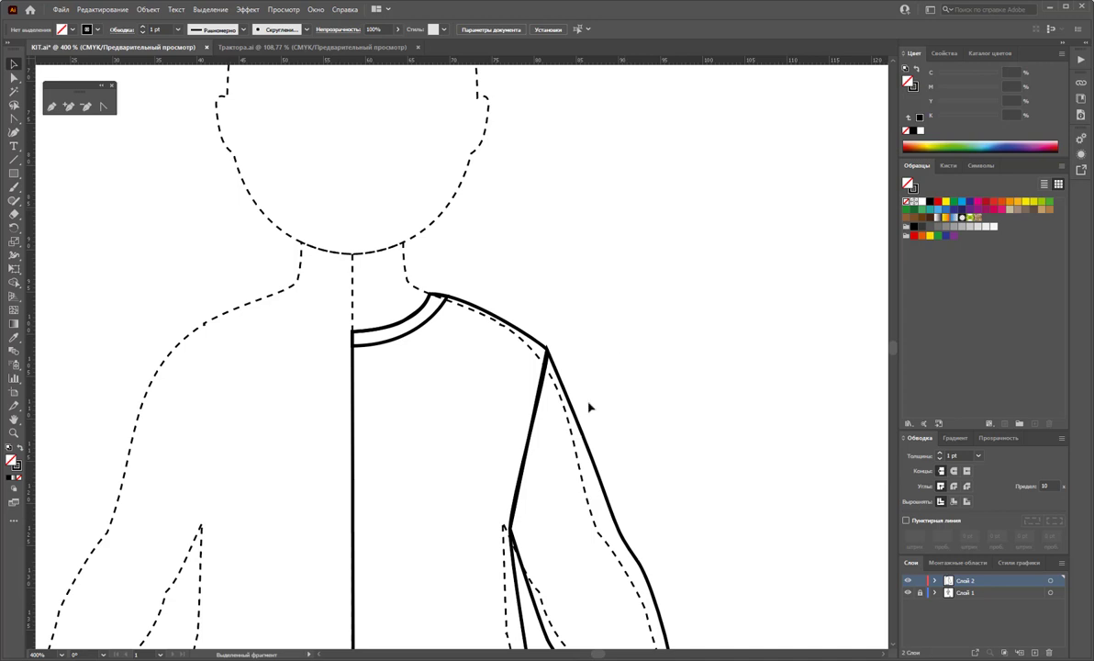
pyautogui.press('z')
pyautogui.keyDown('alt'); pyautogui.click(459, 480); pyautogui.keyUp('alt')
pyautogui.keyDown('alt'); pyautogui.click(417, 436); pyautogui.keyUp('alt')
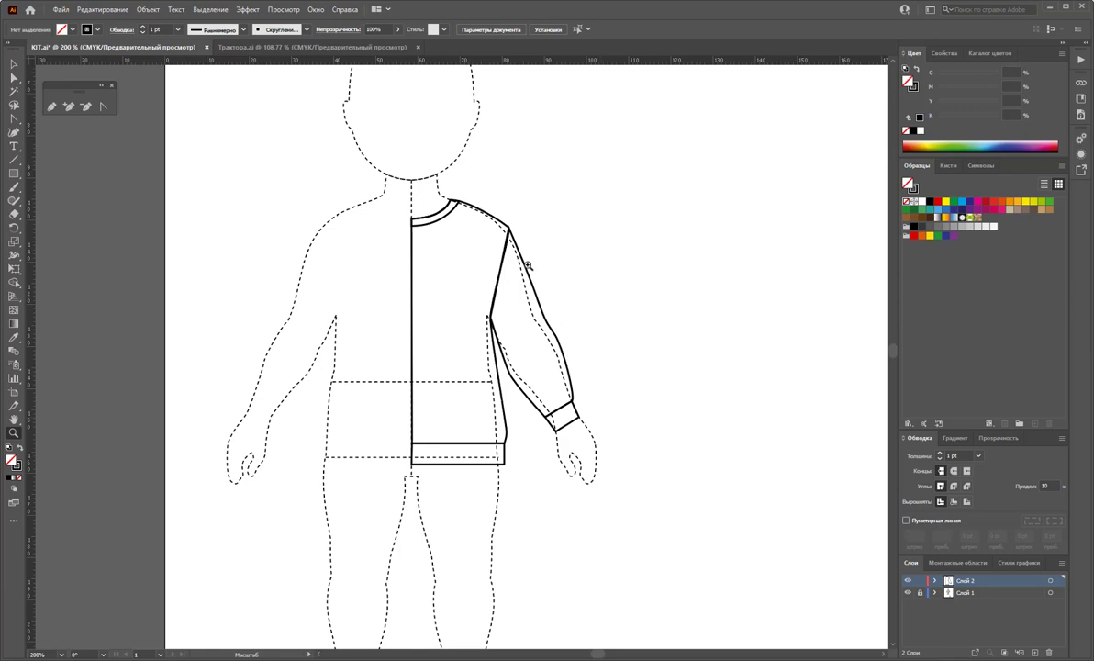
# Draw a short vertical test line beside the figure and give it a 0.25 pt stroke.
pyautogui.click(13, 63)
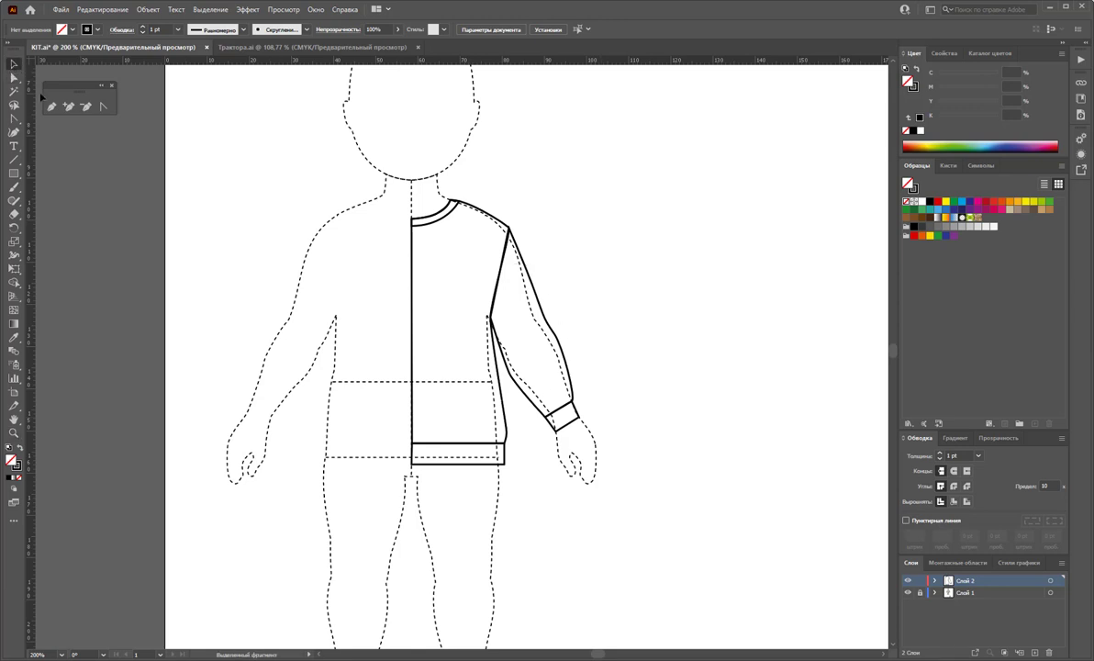
pyautogui.click(13, 159)
pyautogui.moveTo(573, 140); pyautogui.dragTo(572, 209)
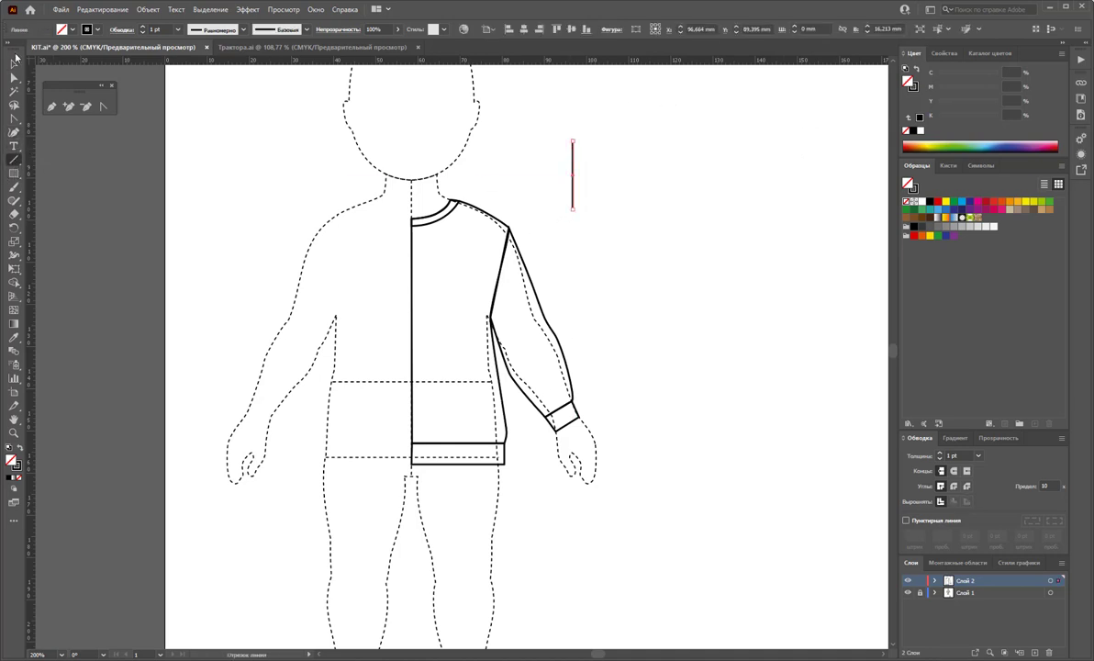
pyautogui.click(14, 65)
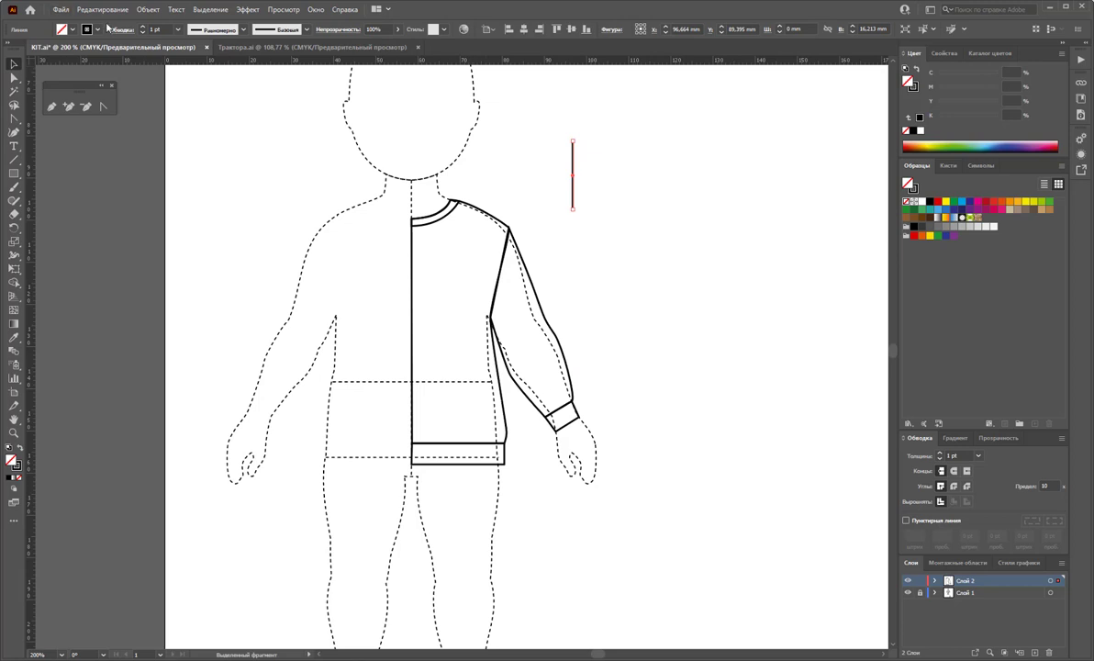
pyautogui.click(178, 29)
pyautogui.click(613, 175)
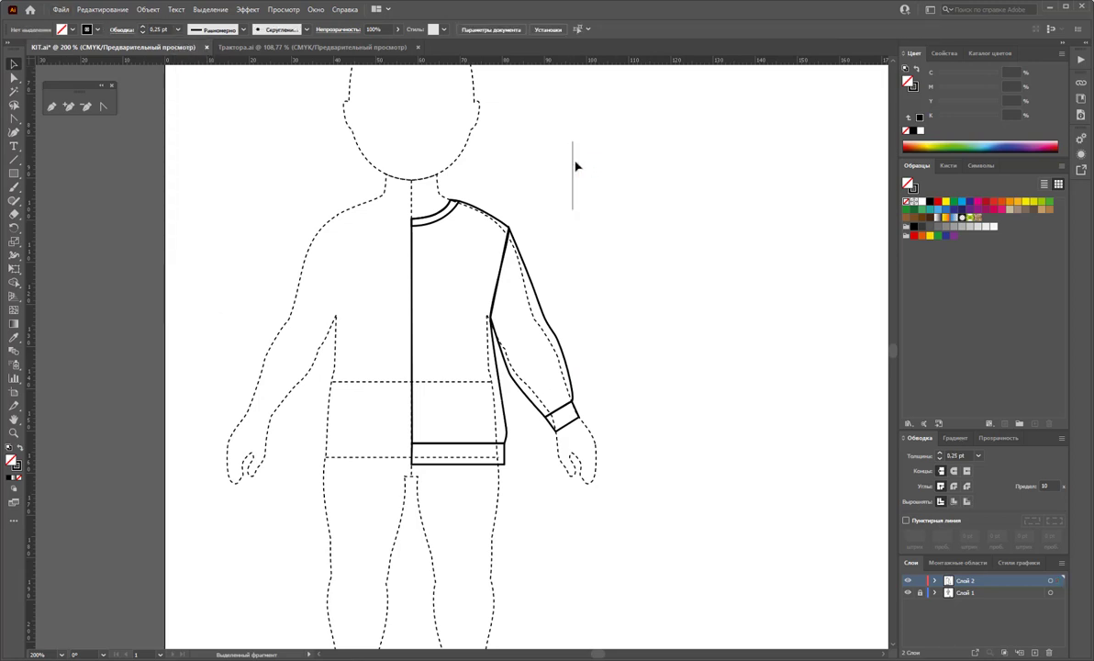
# Copy the test line slightly right, nudge it, and make its stroke colour active.
pyautogui.click(571, 164)
pyautogui.moveTo(572, 166); pyautogui.dragTo(578, 166)
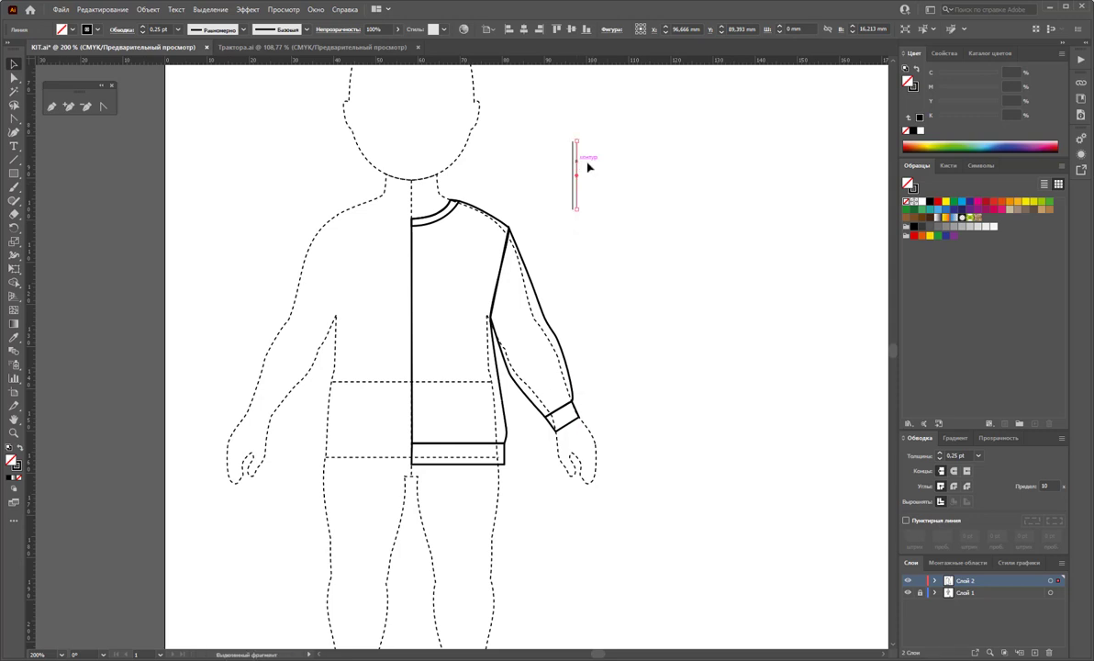
pyautogui.press('Left')
pyautogui.click(576, 166)
pyautogui.click(20, 468)
pyautogui.click(281, 474)
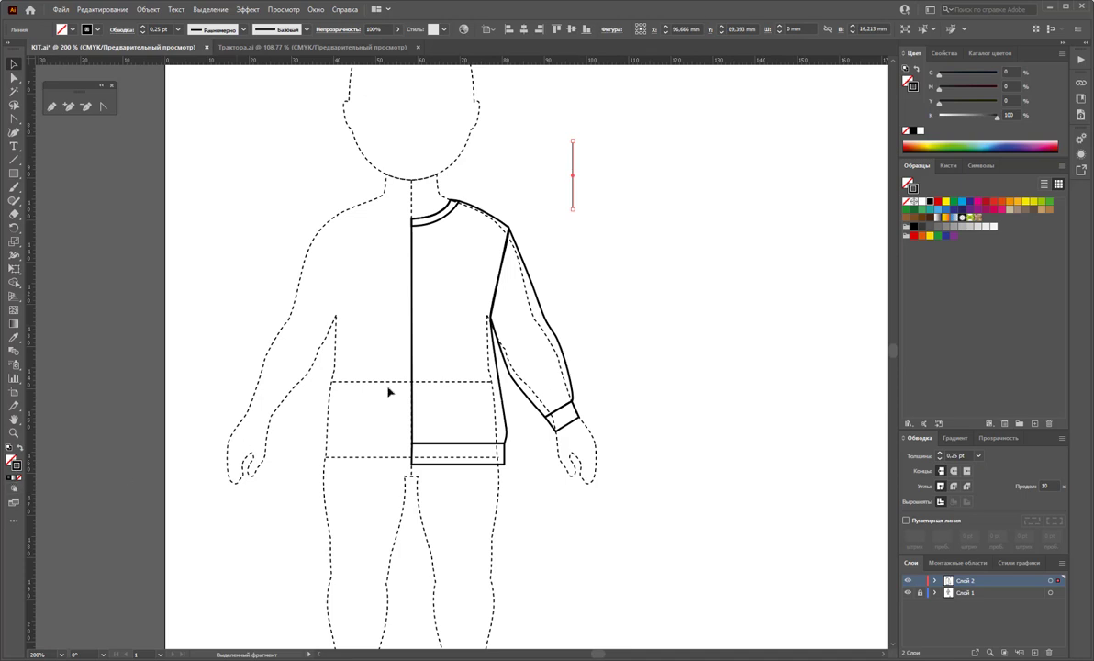
pyautogui.click(644, 376)
# Undo away the trial line and marquee-select the entire sweatshirt half.
pyautogui.click(572, 174)
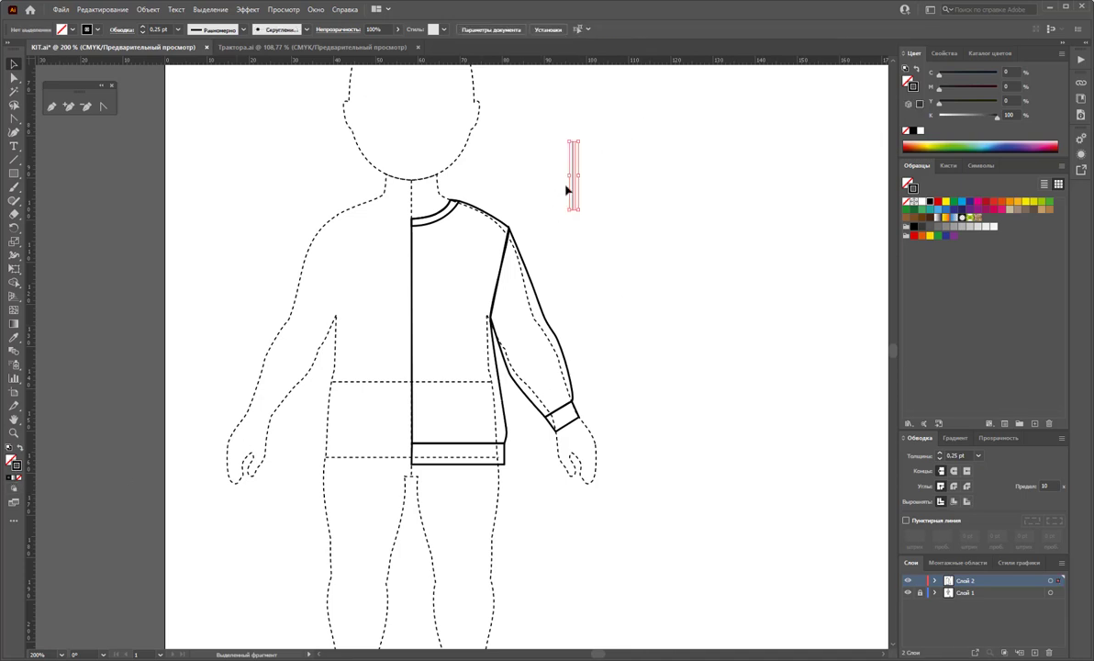
pyautogui.moveTo(578, 171); pyautogui.dragTo(647, 279)
pyautogui.hotkey('ctrl', 'z')
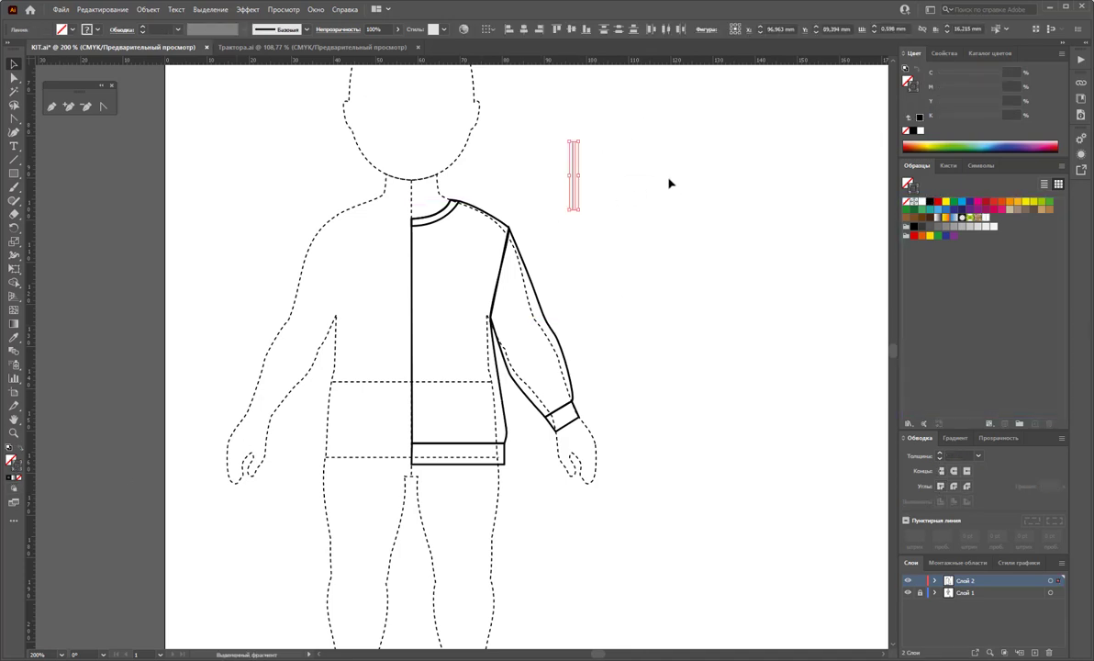
pyautogui.hotkey('ctrl', 'z')
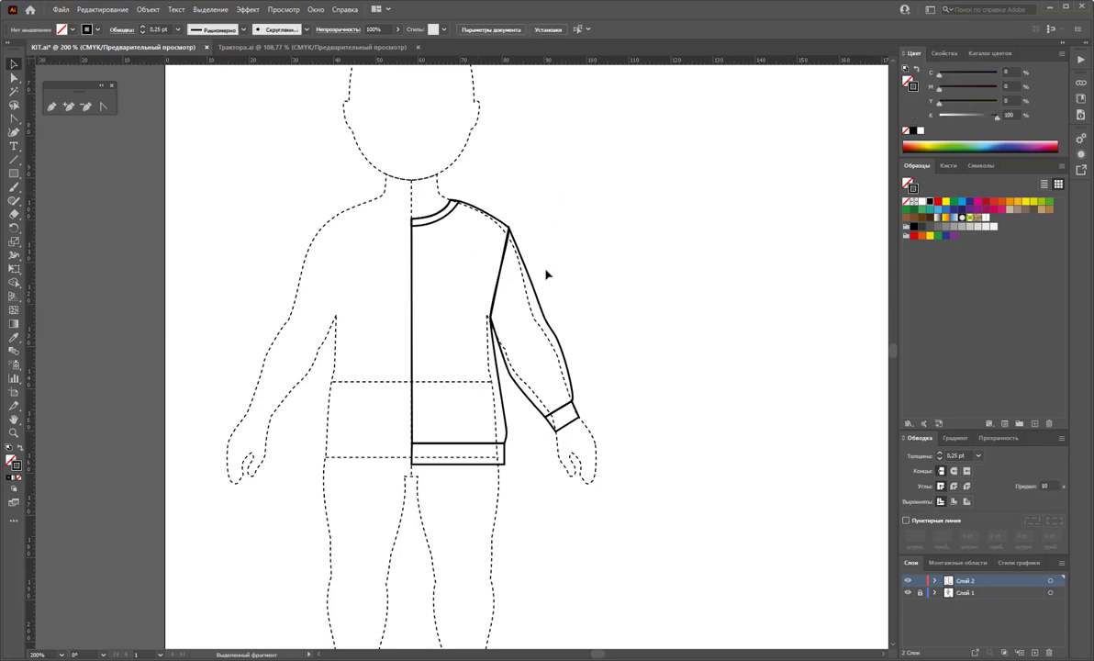
pyautogui.moveTo(633, 170); pyautogui.dragTo(379, 537)
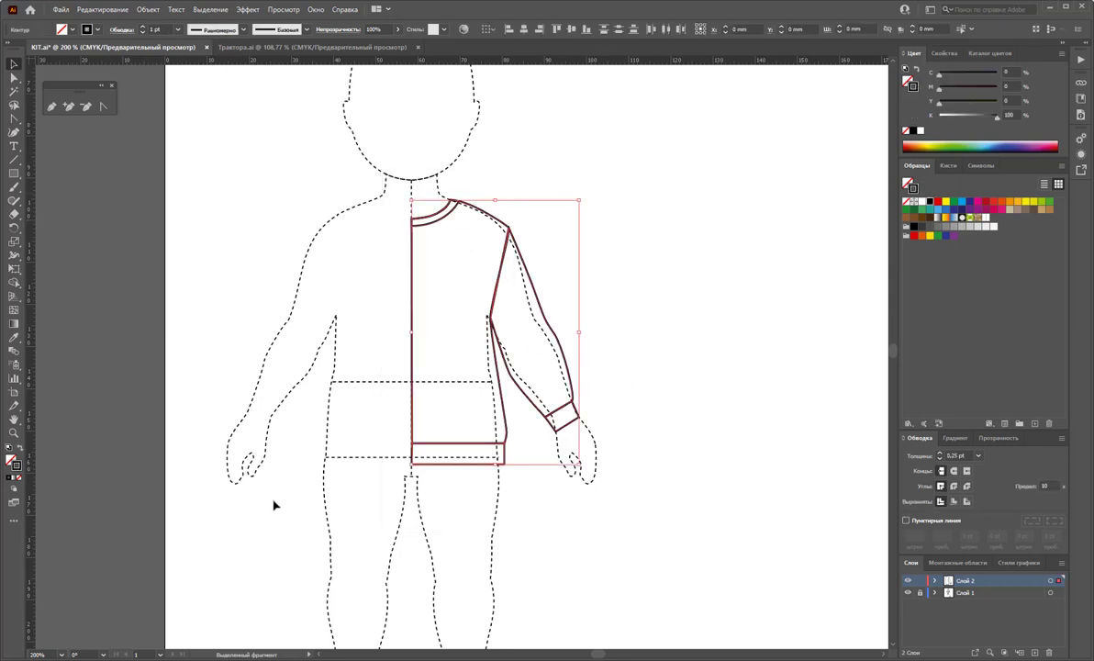
# Reflect a copy of the half-sweatshirt across the centre line onto the left side.
pyautogui.moveTo(13, 229); pyautogui.dragTo(52, 241)
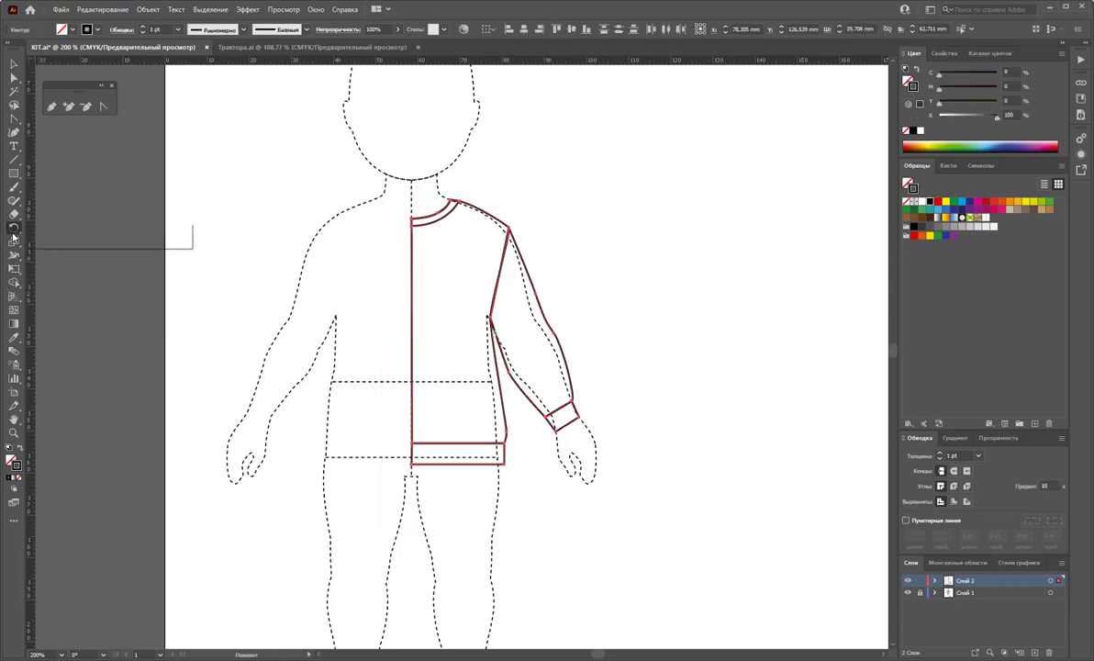
pyautogui.click(101, 242)
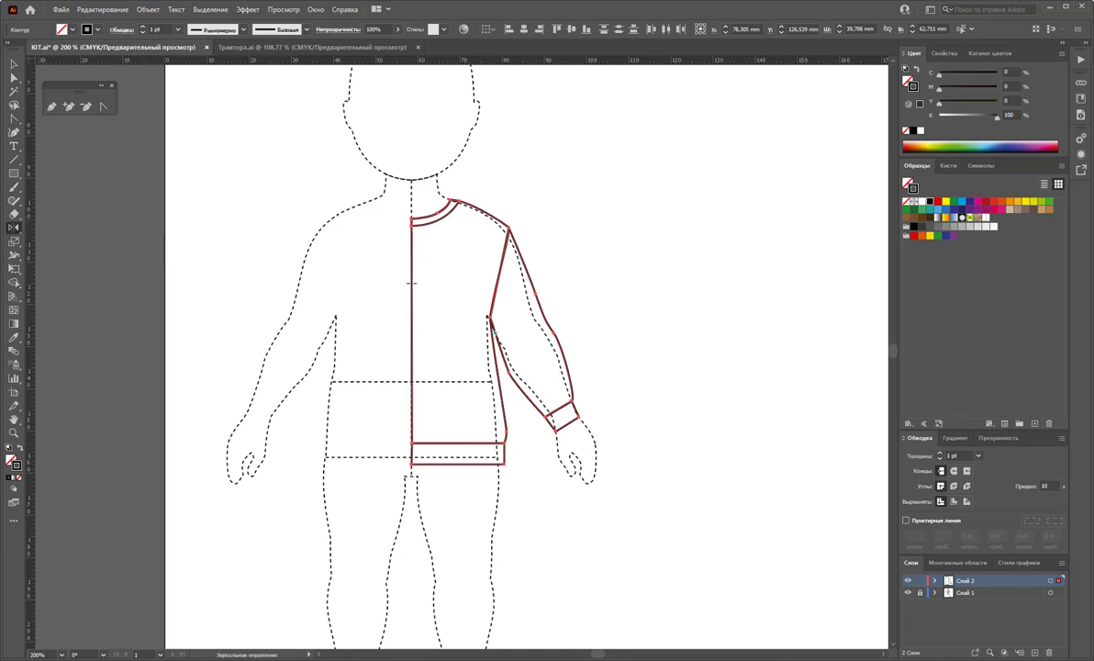
pyautogui.moveTo(403, 273); pyautogui.dragTo(328, 282)
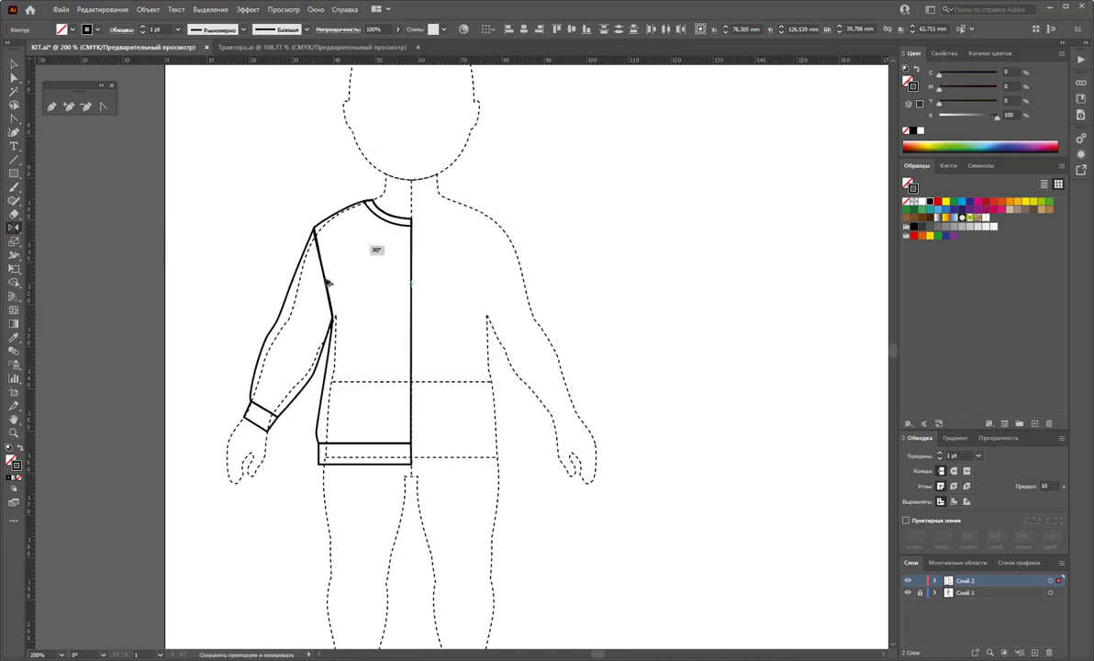
pyautogui.moveTo(328, 282); pyautogui.dragTo(323, 276)
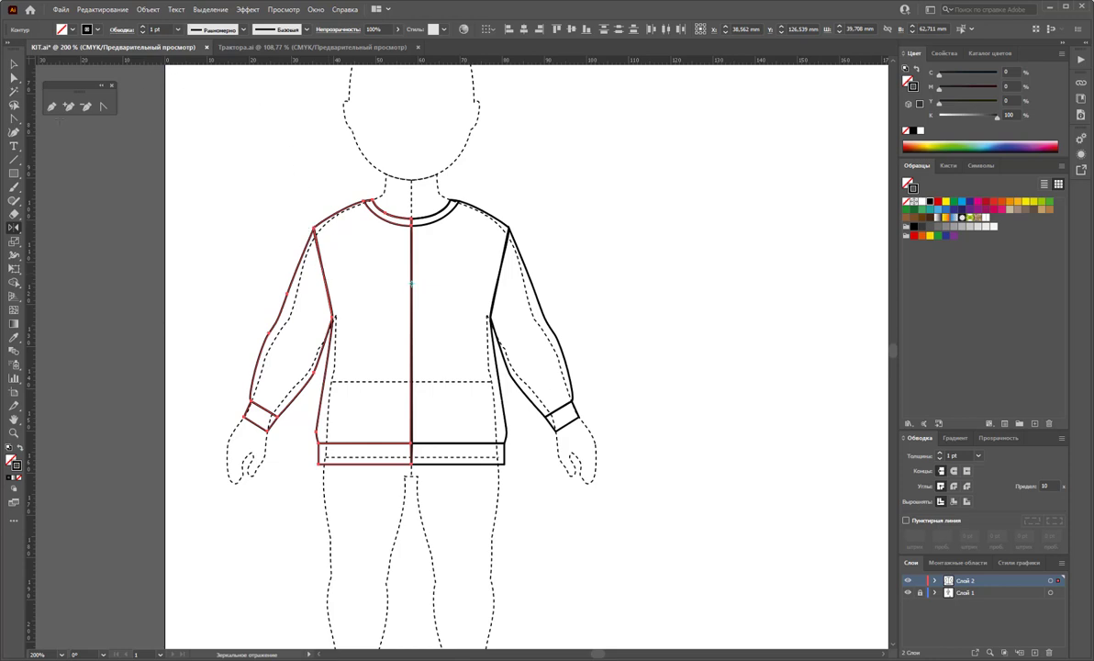
# Nudge the mirrored half onto the centre line and bring up the Pathfinder panel.
pyautogui.press('Right')
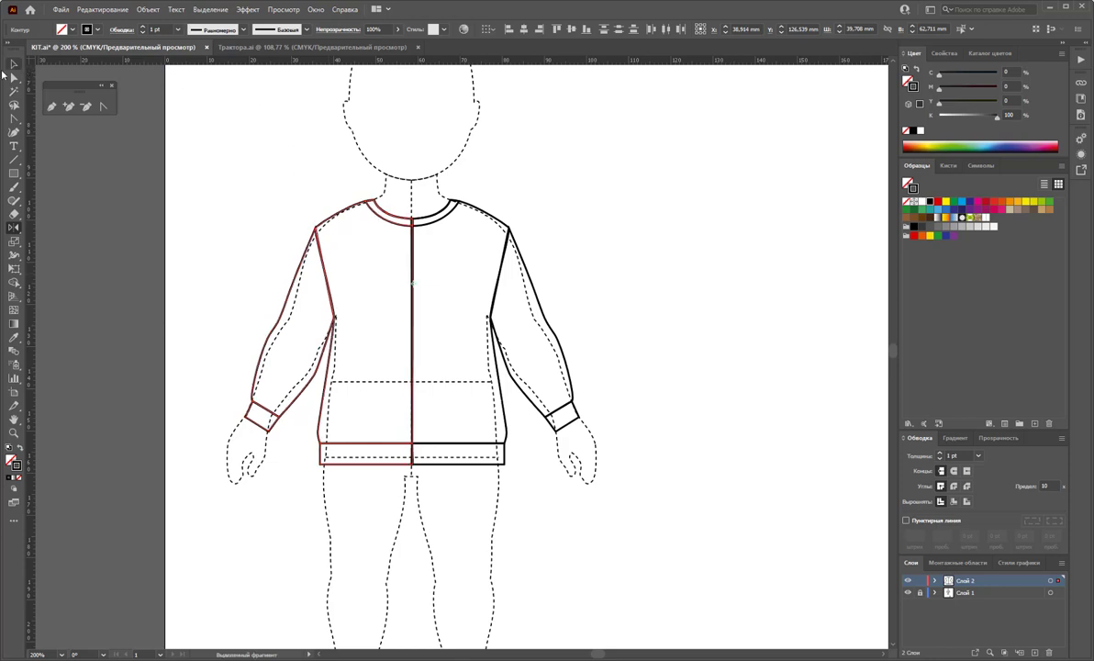
pyautogui.click(18, 66)
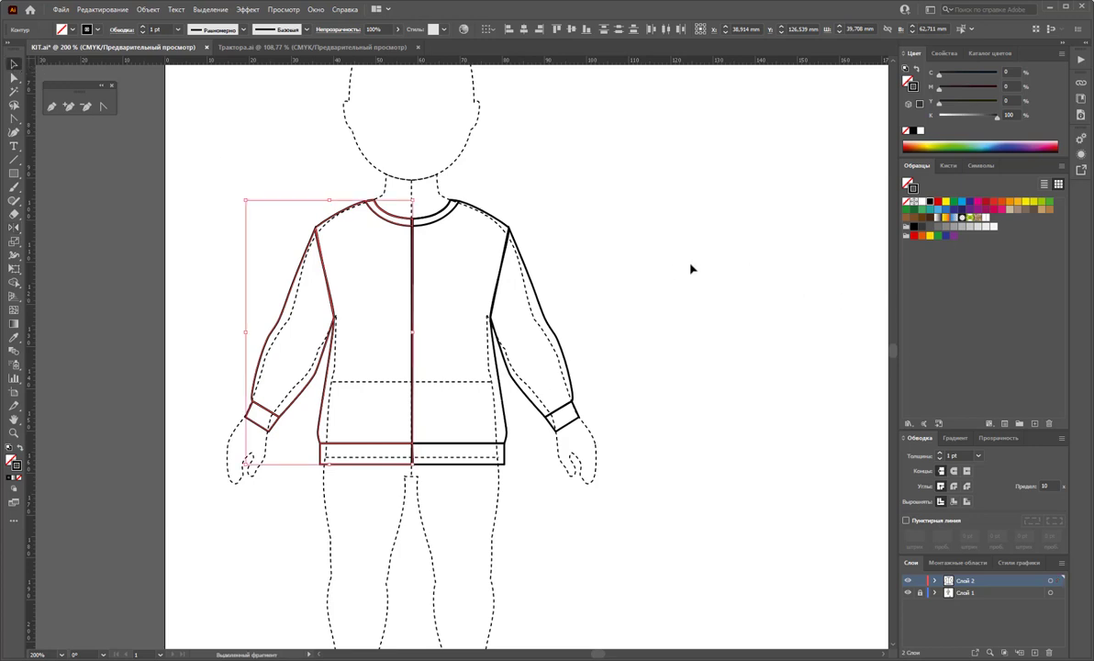
pyautogui.click(691, 268)
pyautogui.click(405, 463)
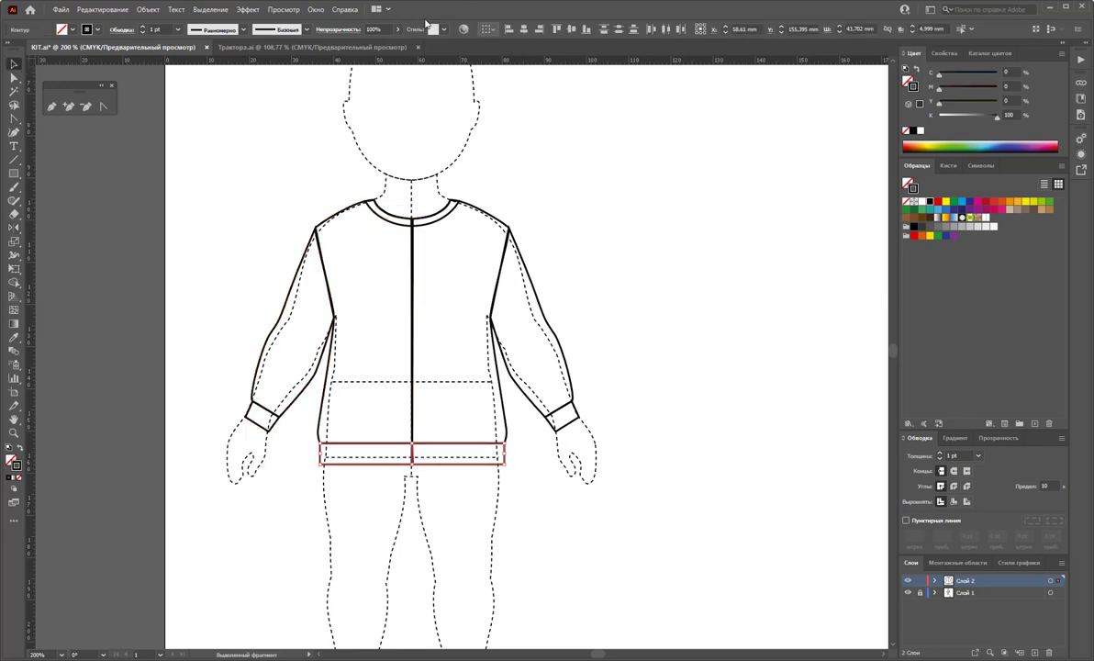
pyautogui.click(316, 9)
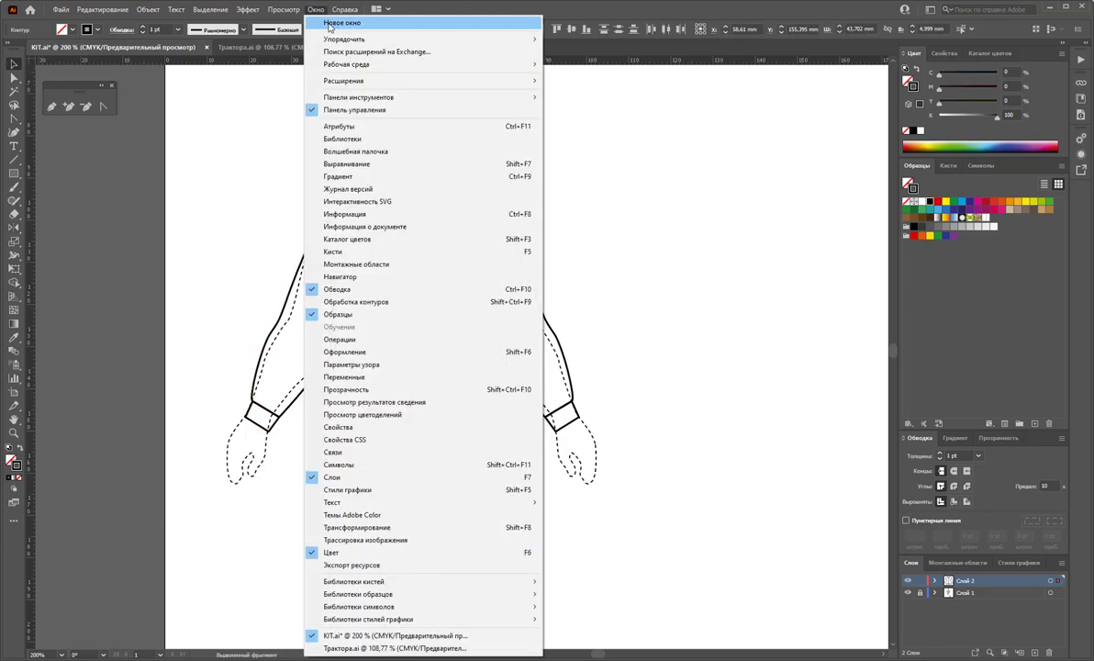
pyautogui.click(349, 301)
pyautogui.moveTo(367, 226); pyautogui.dragTo(694, 100)
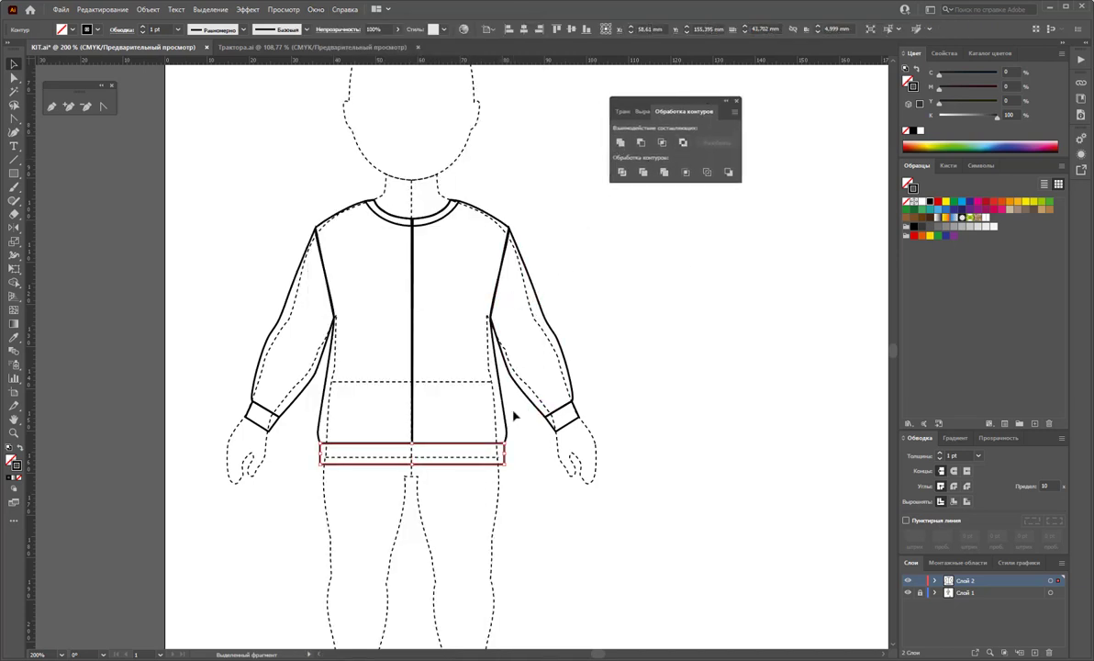
# Unite the sweater body halves, then the two collar halves, with Pathfinder.
pyautogui.click(396, 415)
pyautogui.click(622, 142)
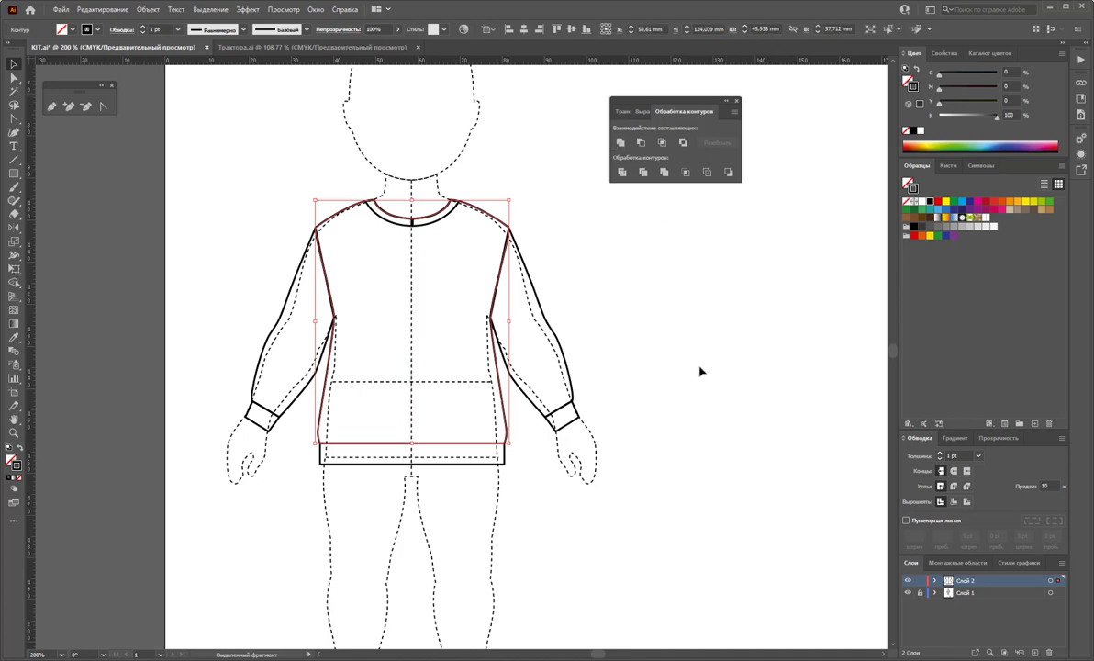
pyautogui.click(653, 345)
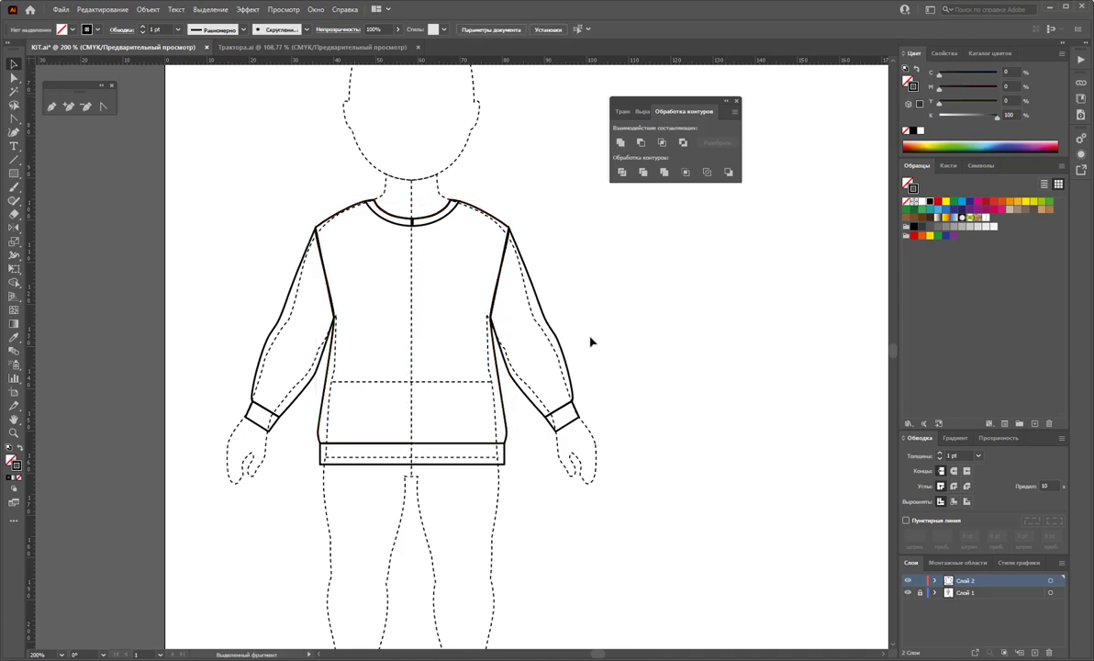
pyautogui.click(426, 227)
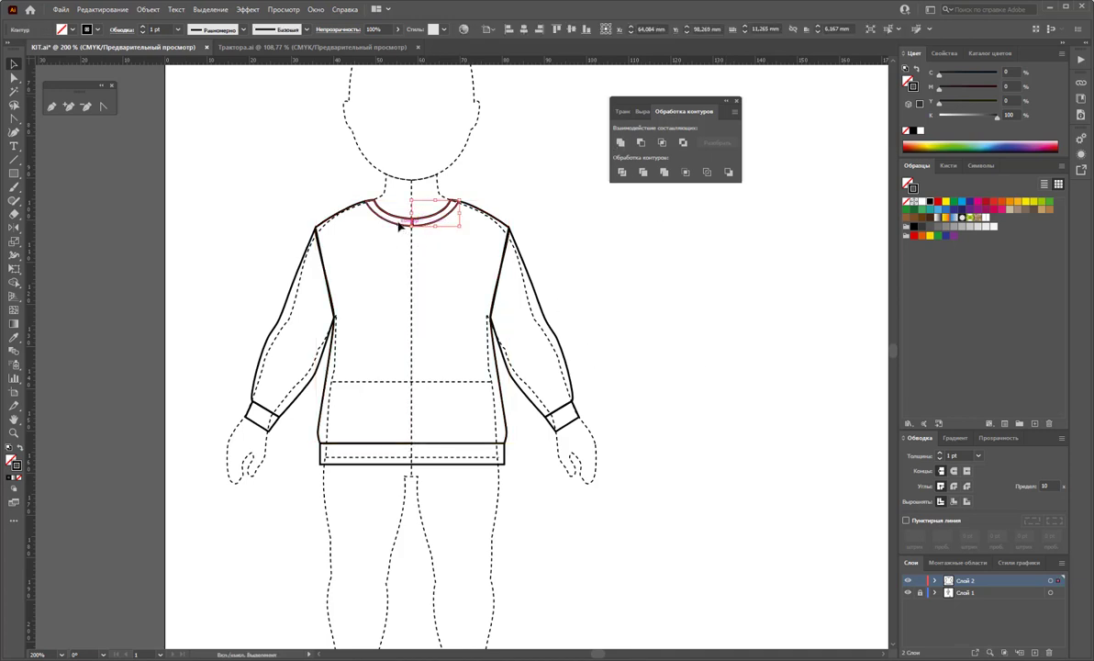
pyautogui.keyDown('shift'); pyautogui.click(395, 223); pyautogui.keyUp('shift')
pyautogui.click(615, 142)
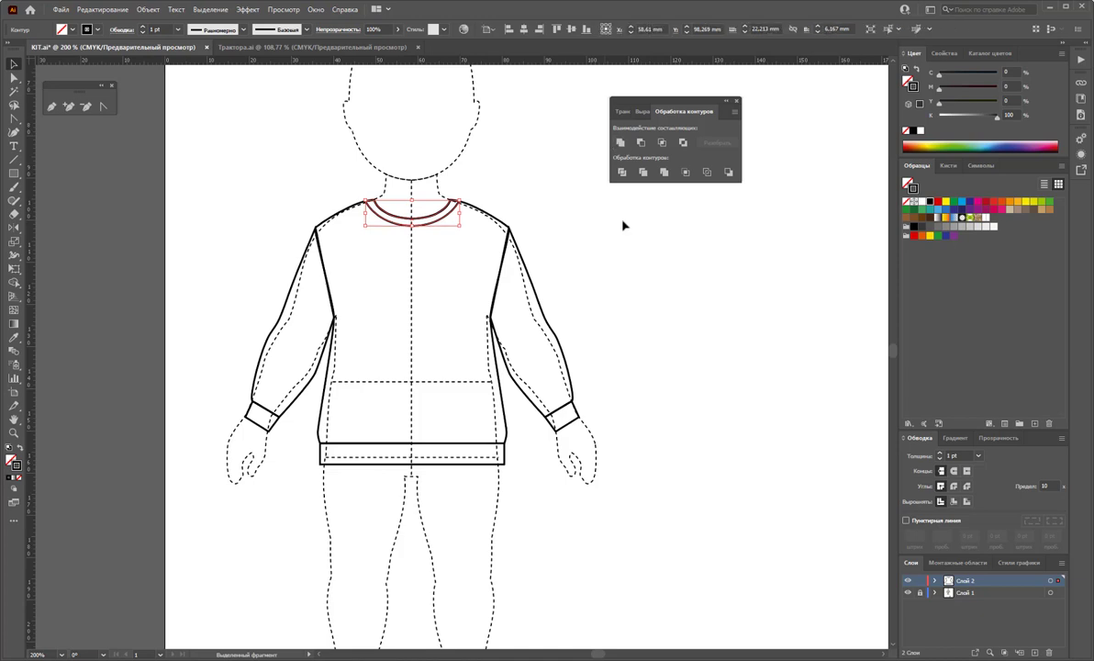
pyautogui.click(628, 293)
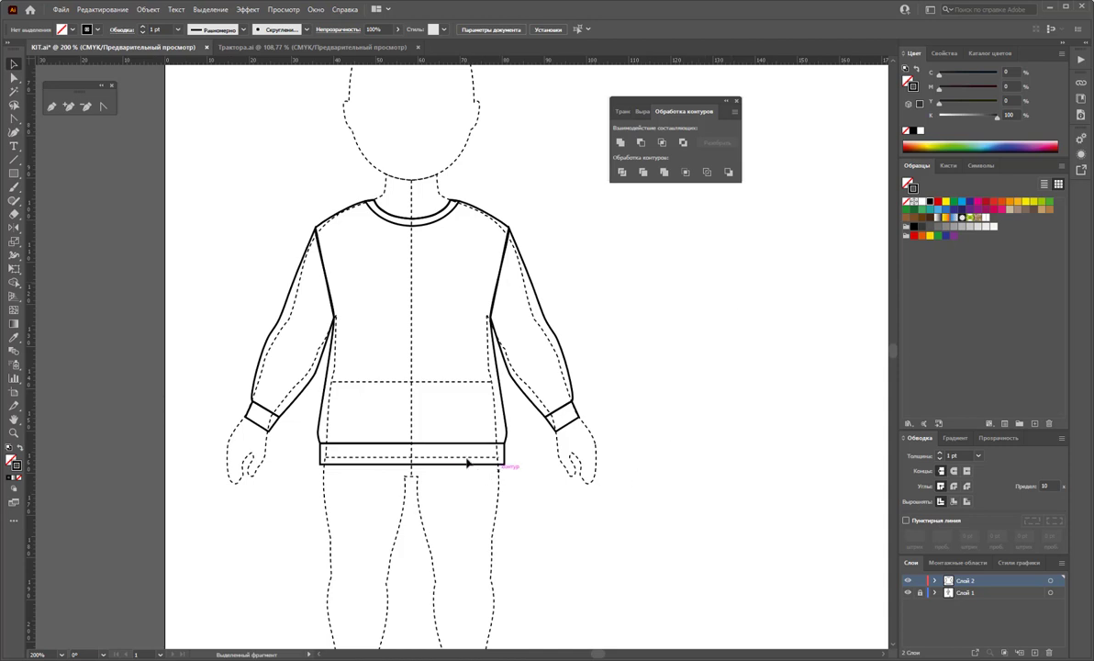
# Select the collar, both cuffs and hem band, shifting them off and back onto the sweater.
pyautogui.click(264, 420)
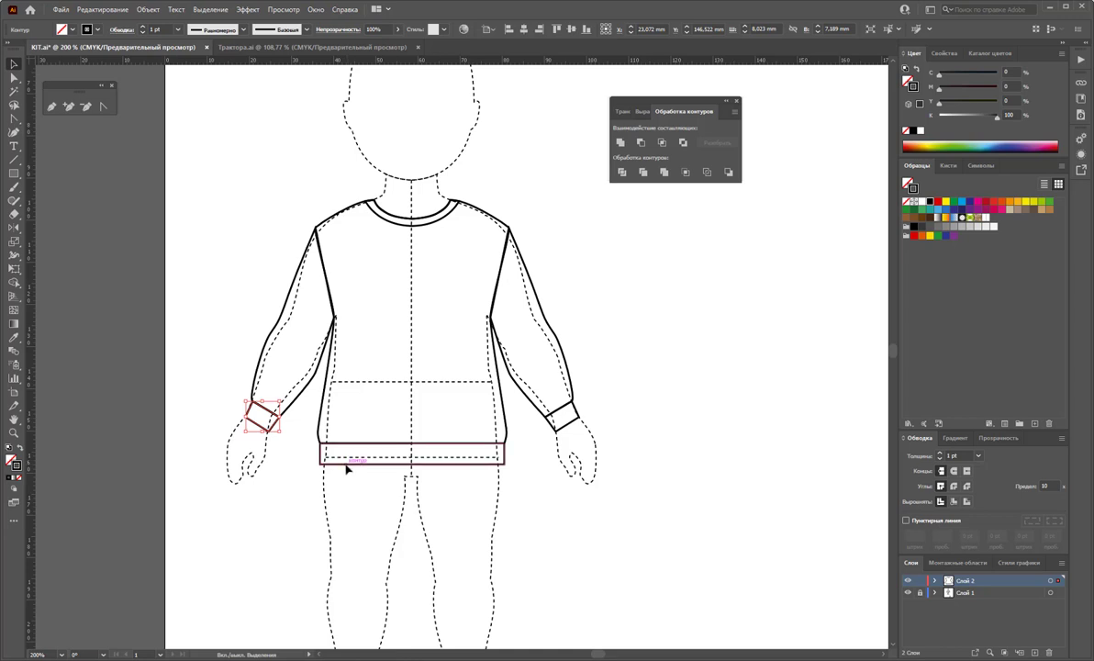
pyautogui.keyDown('shift'); pyautogui.click(349, 466); pyautogui.keyUp('shift')
pyautogui.keyDown('shift'); pyautogui.click(566, 424); pyautogui.keyUp('shift')
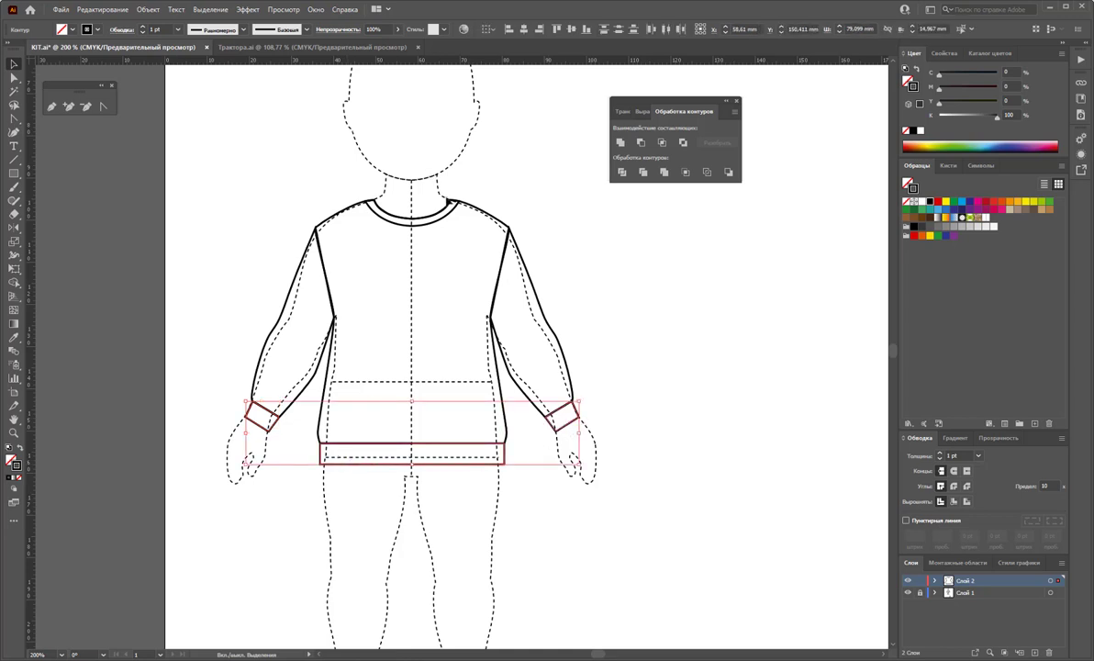
pyautogui.keyDown('shift'); pyautogui.click(450, 214); pyautogui.keyUp('shift')
pyautogui.moveTo(450, 215); pyautogui.dragTo(449, 257)
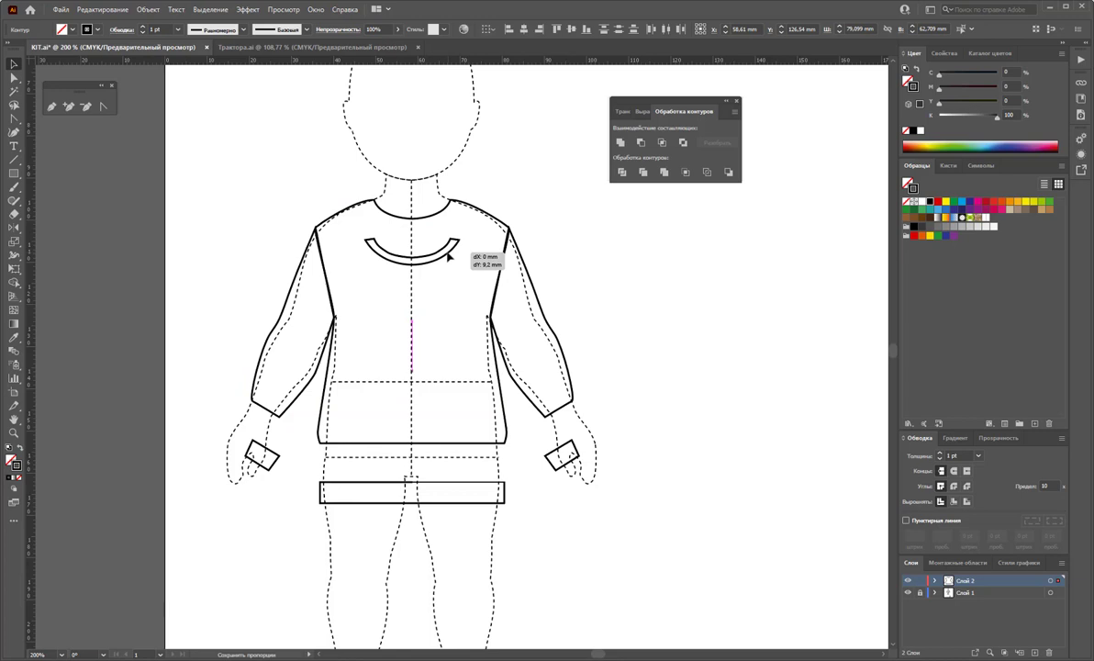
pyautogui.moveTo(448, 258); pyautogui.dragTo(448, 257)
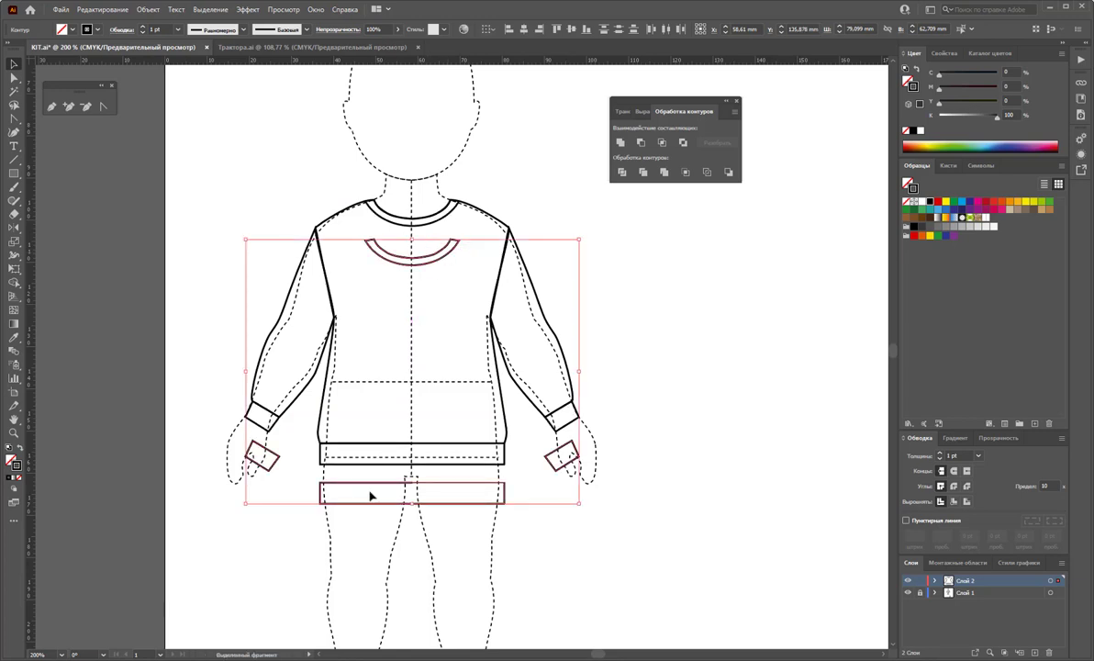
pyautogui.moveTo(371, 496); pyautogui.dragTo(370, 469)
# Group the rib parts and fill them with the vertical stripe pattern swatch.
pyautogui.rightClick(477, 463)
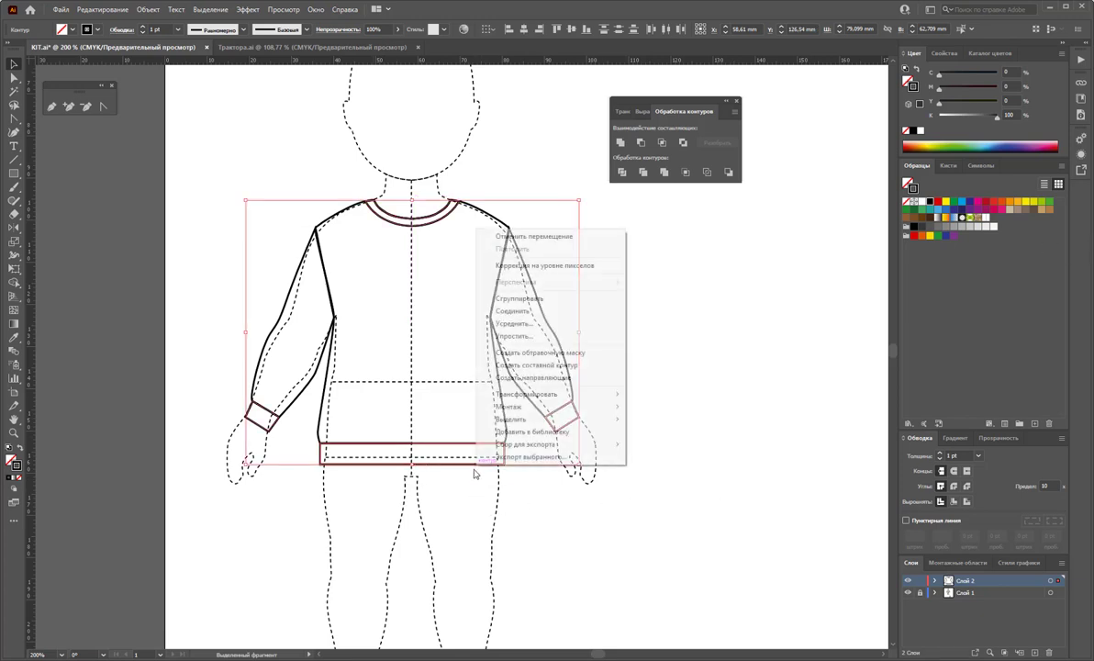
pyautogui.click(541, 300)
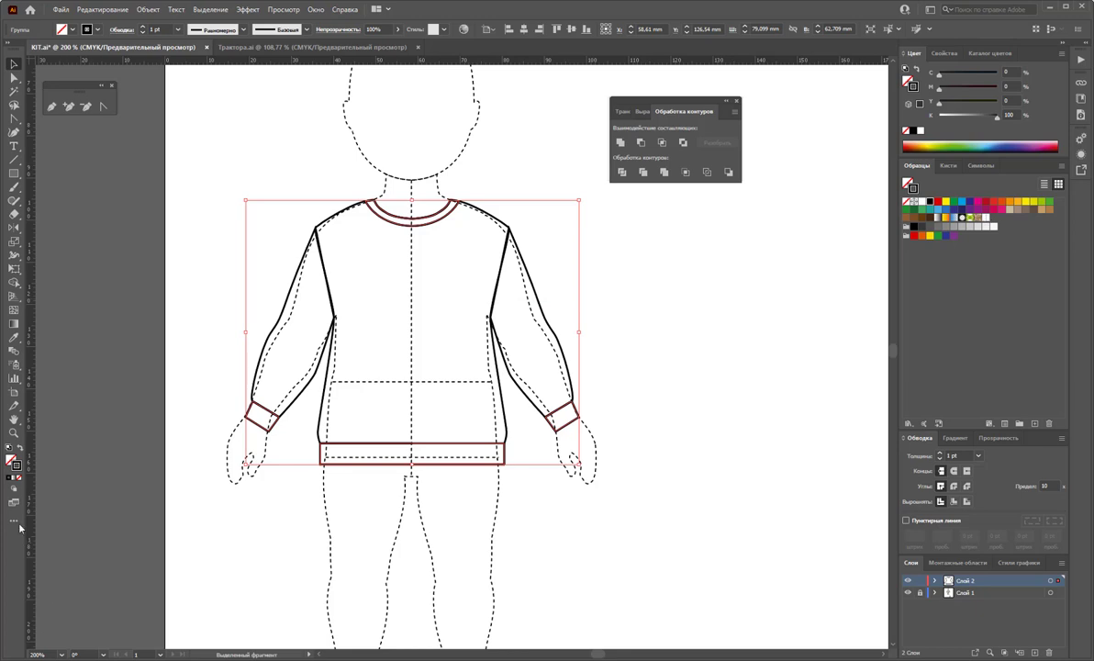
pyautogui.click(11, 457)
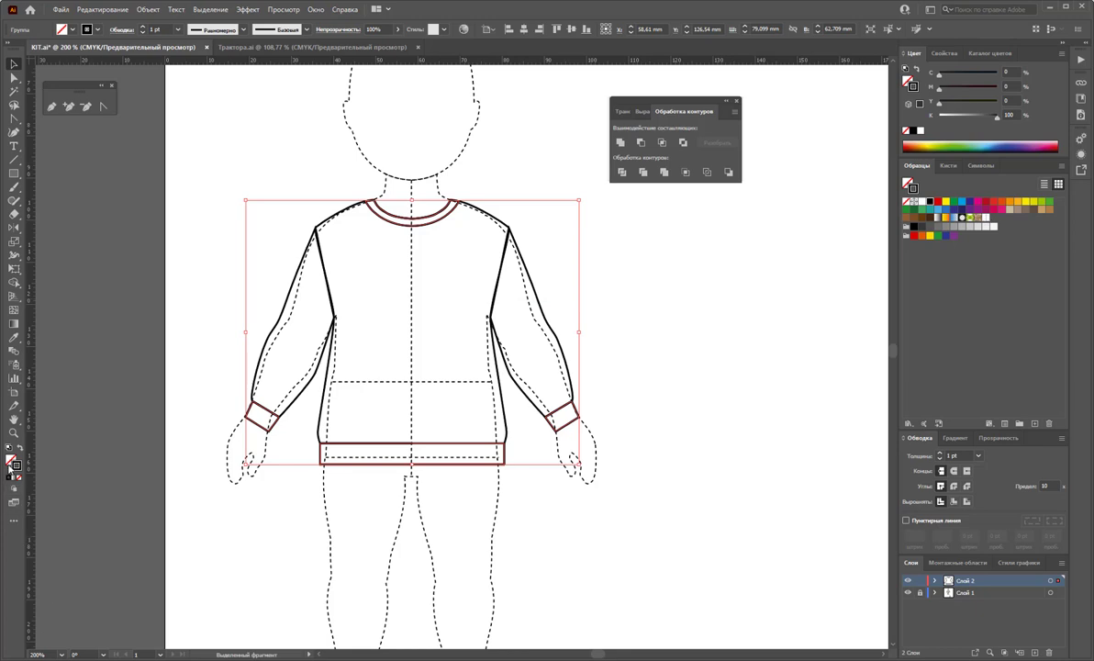
pyautogui.click(985, 217)
pyautogui.click(747, 348)
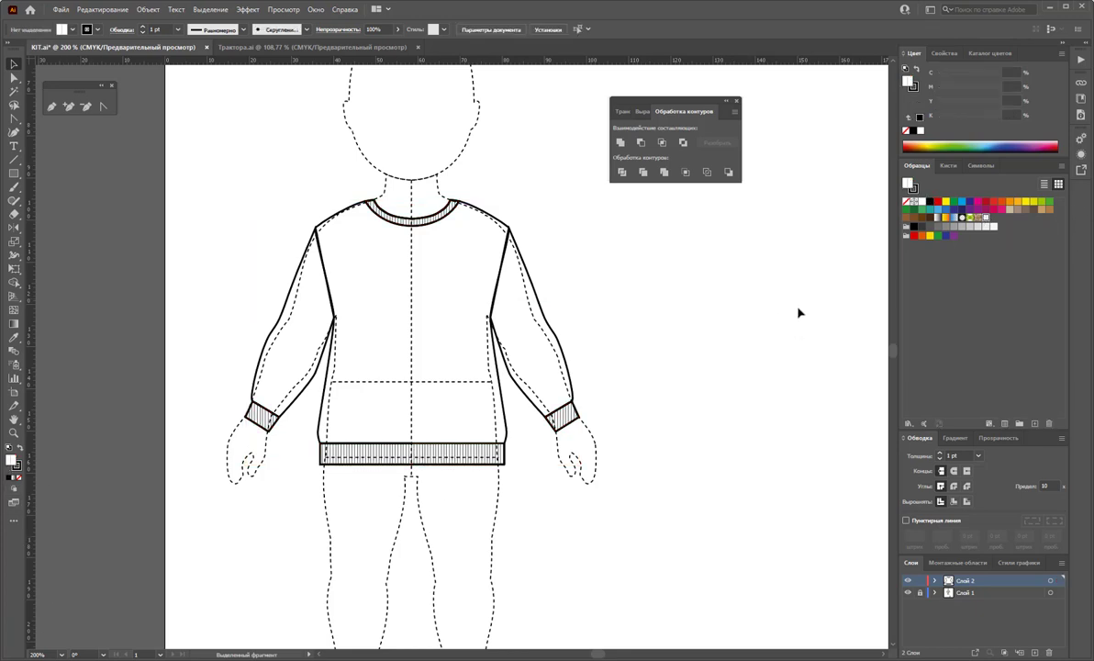
# Inside the rib group, rotate only the right cuff's stripe pattern to follow its sleeve.
pyautogui.doubleClick(563, 416)
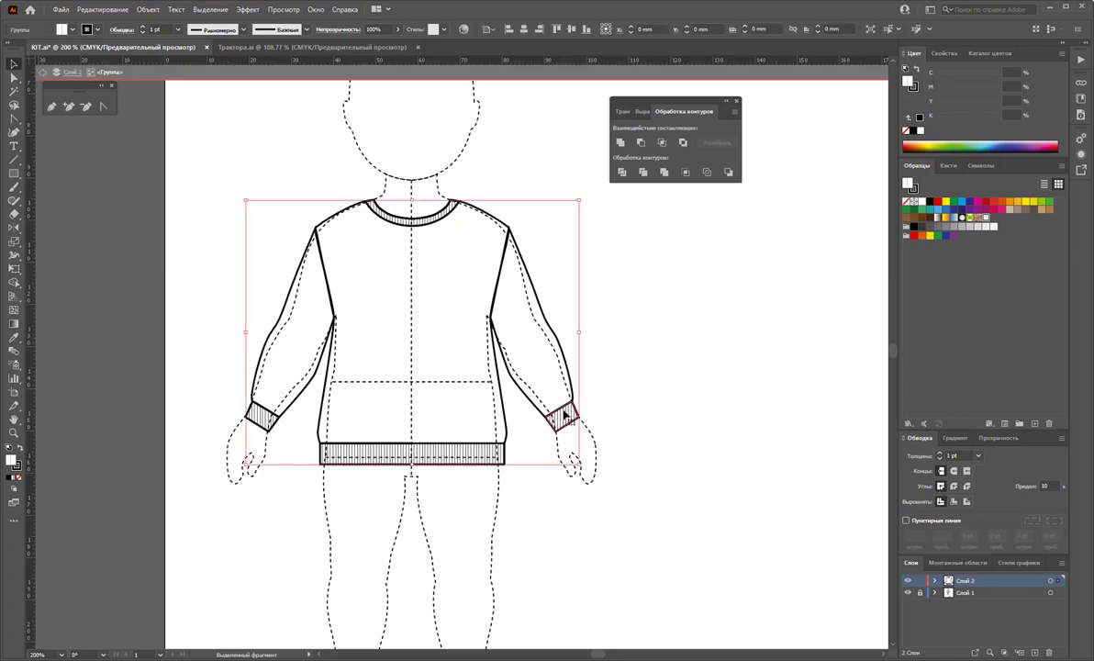
pyautogui.click(562, 415)
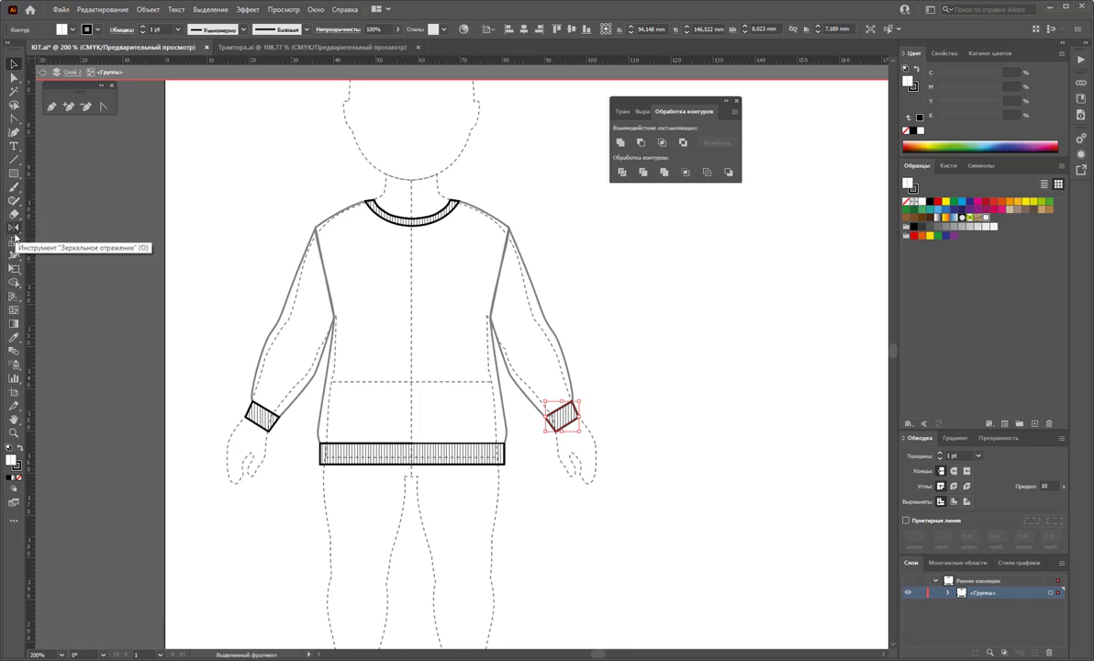
pyautogui.moveTo(13, 227); pyautogui.dragTo(39, 238)
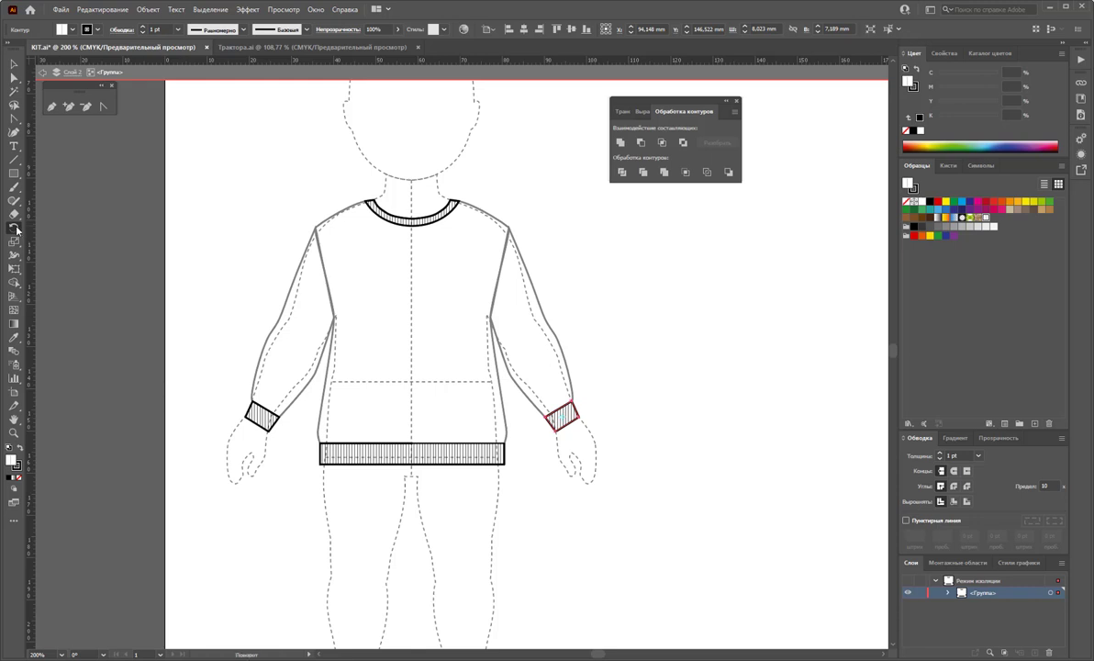
pyautogui.doubleClick(14, 228)
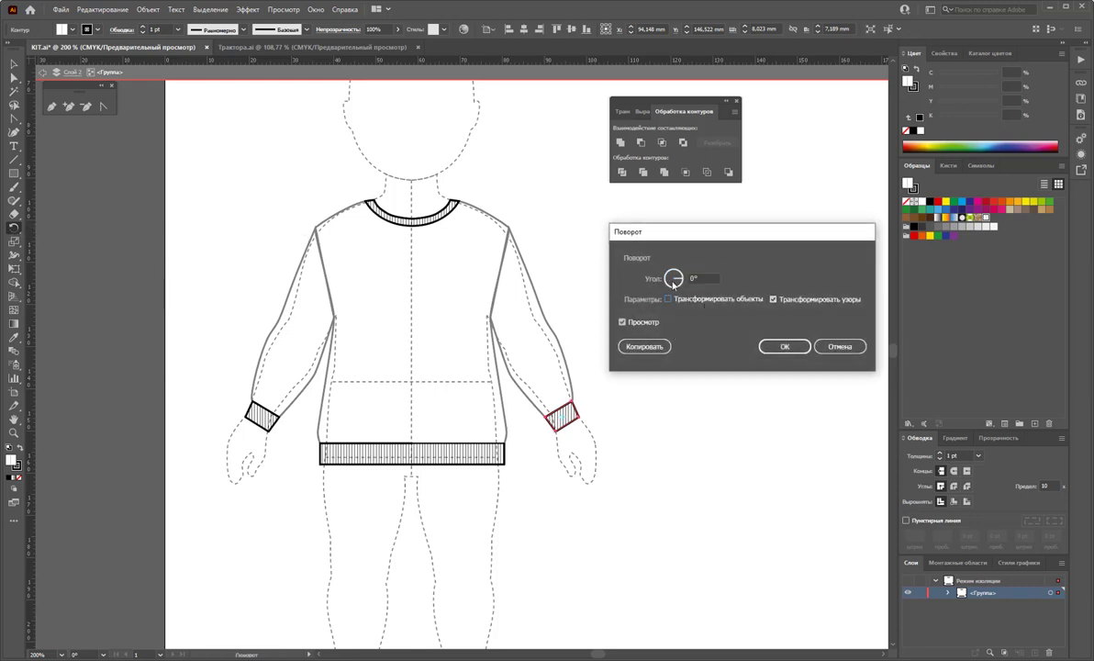
pyautogui.moveTo(681, 285); pyautogui.dragTo(683, 281)
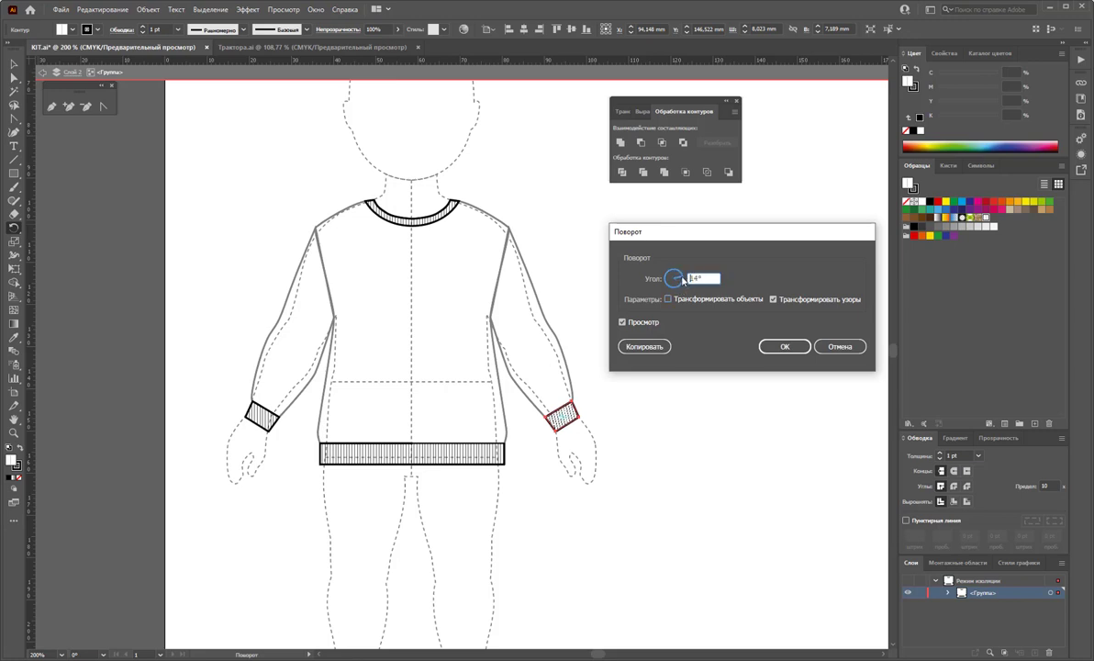
pyautogui.click(784, 346)
# Rotate the left cuff's stripe pattern to its sleeve angle, then exit the group.
pyautogui.press('v')
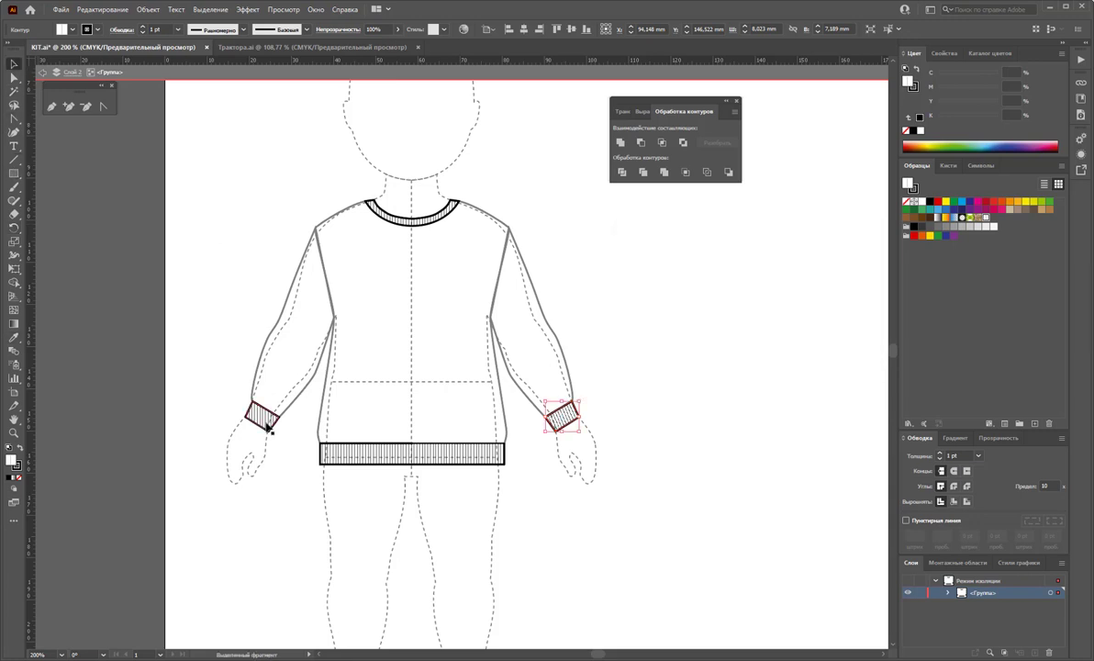
pyautogui.click(267, 425)
pyautogui.doubleClick(14, 227)
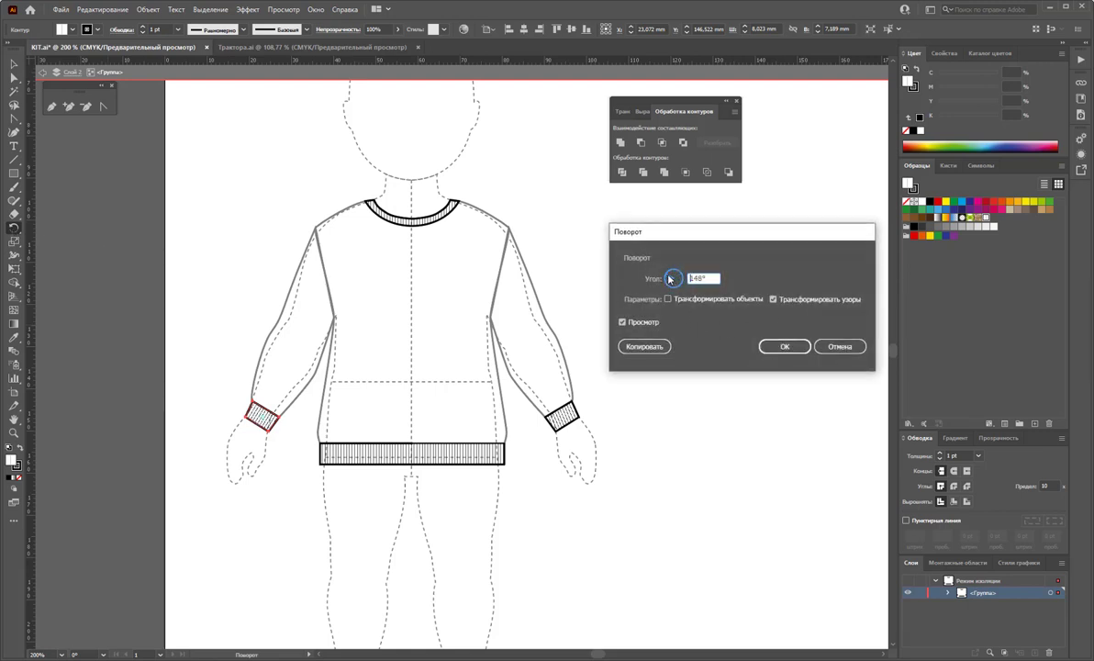
pyautogui.click(782, 347)
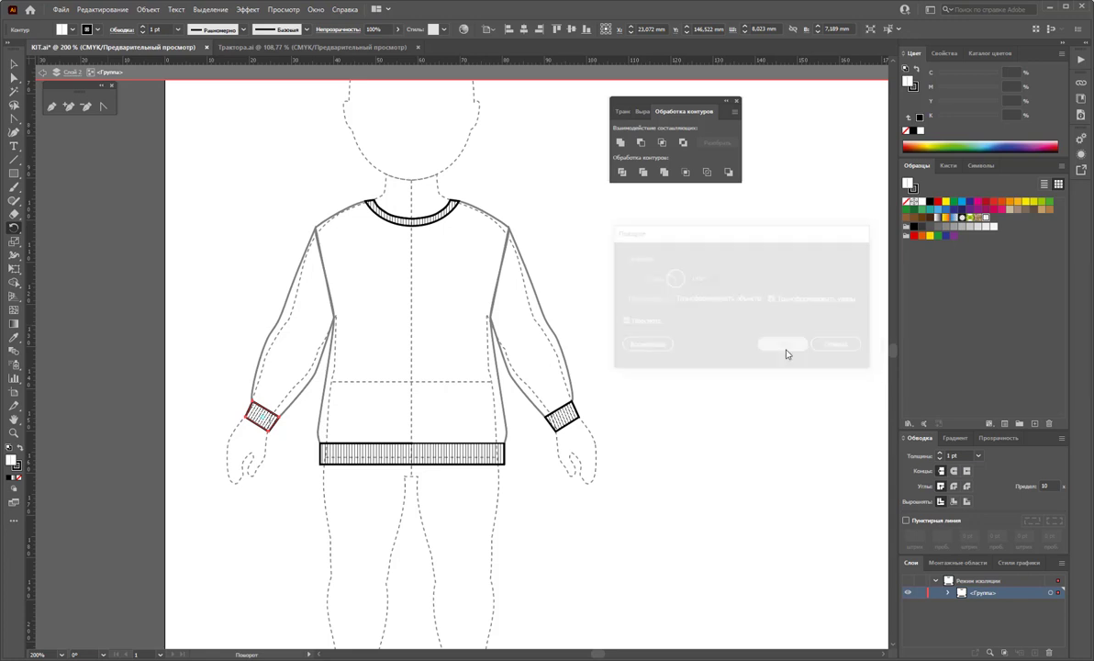
pyautogui.click(16, 65)
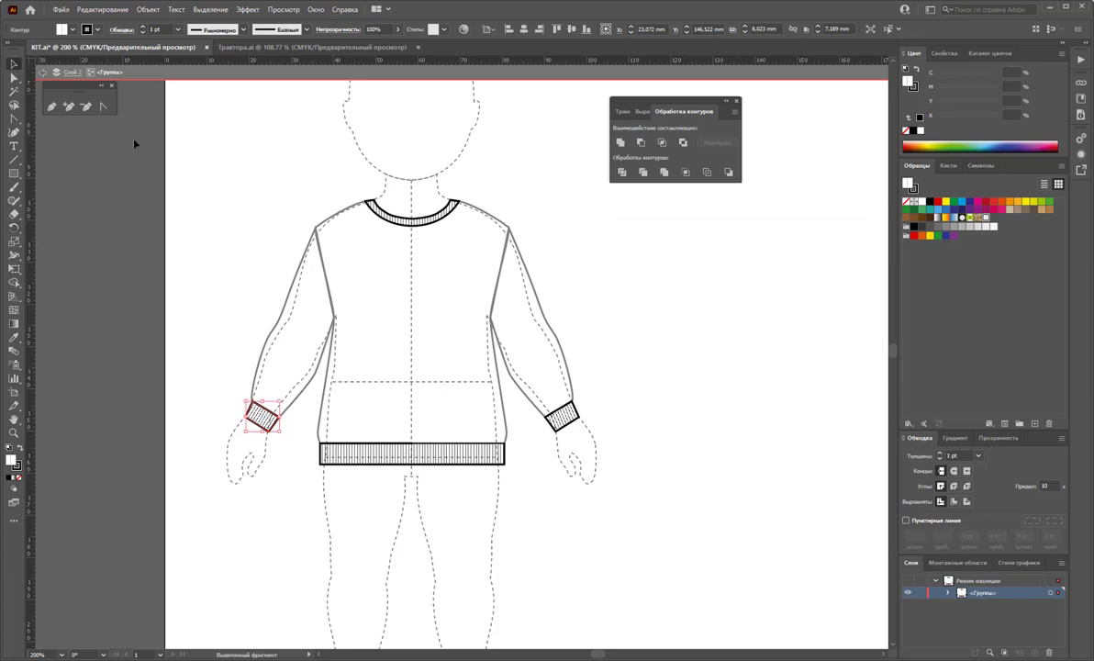
pyautogui.doubleClick(725, 409)
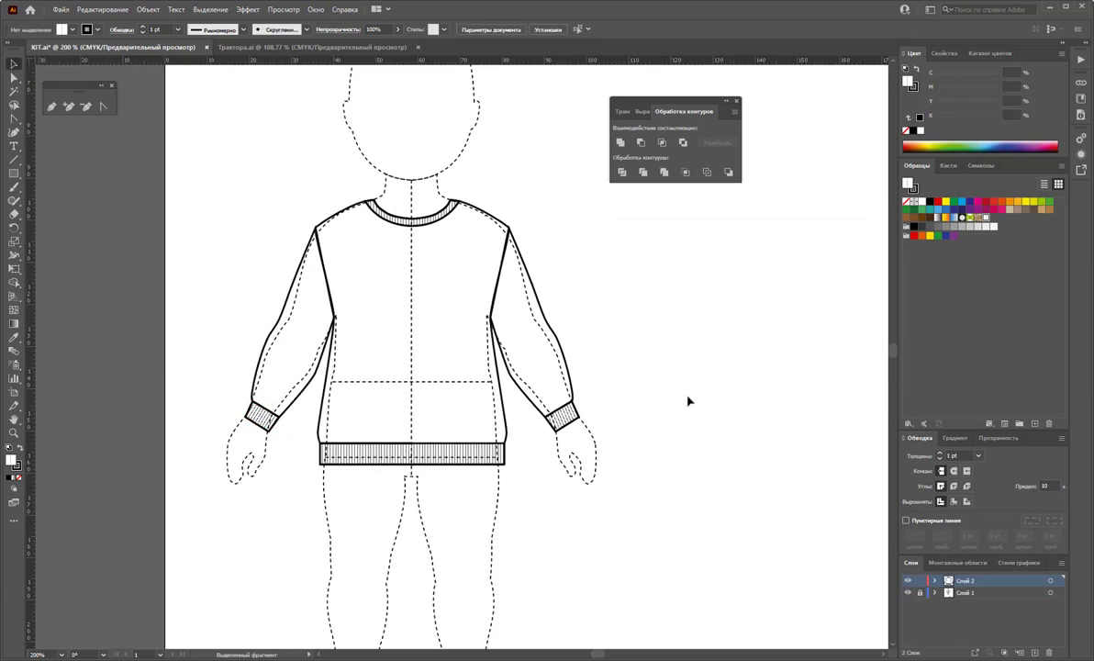
# Give the whole sweater the default white fill and black stroke (D) to hide the figure lines.
pyautogui.moveTo(684, 101); pyautogui.dragTo(794, 95)
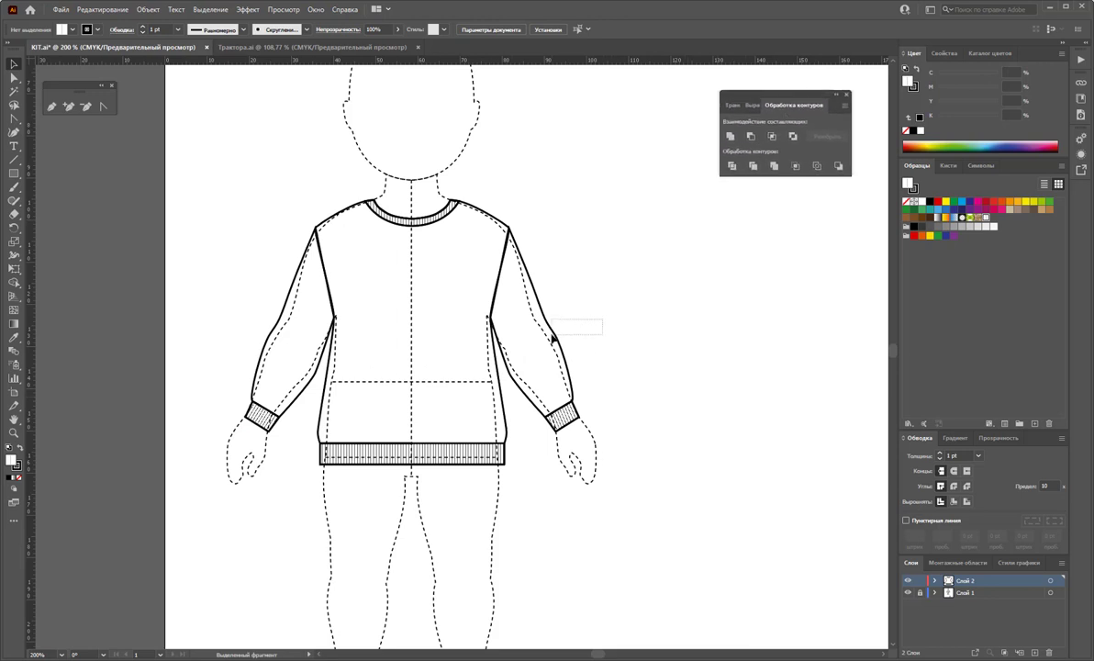
pyautogui.moveTo(554, 340); pyautogui.dragTo(294, 344)
pyautogui.moveTo(664, 507); pyautogui.dragTo(156, 199)
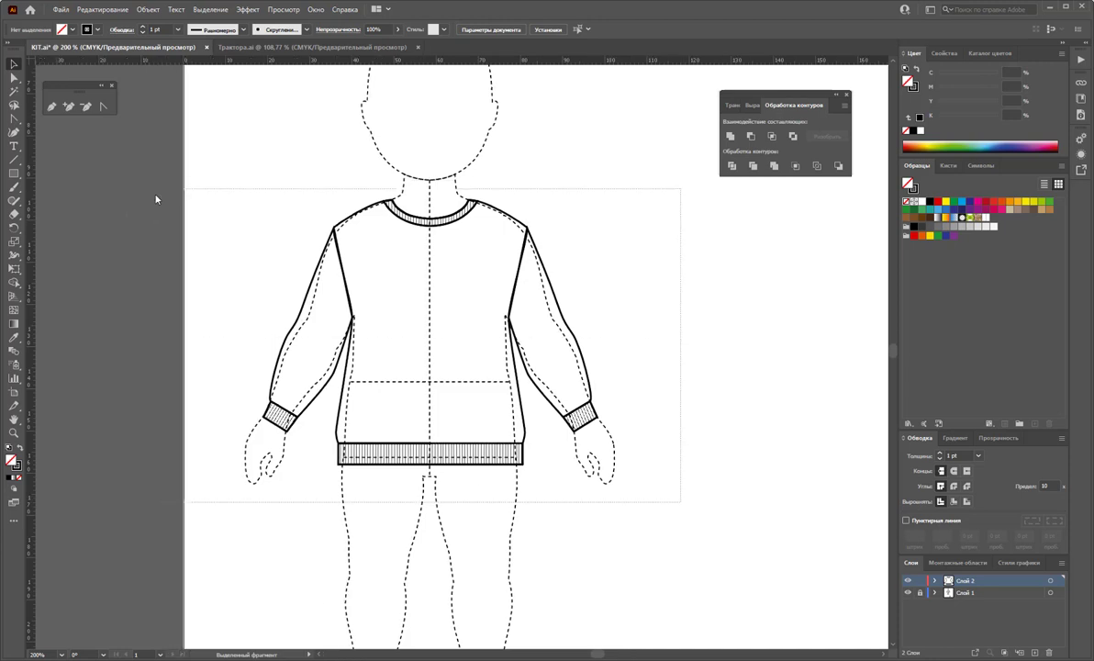
pyautogui.click(496, 456)
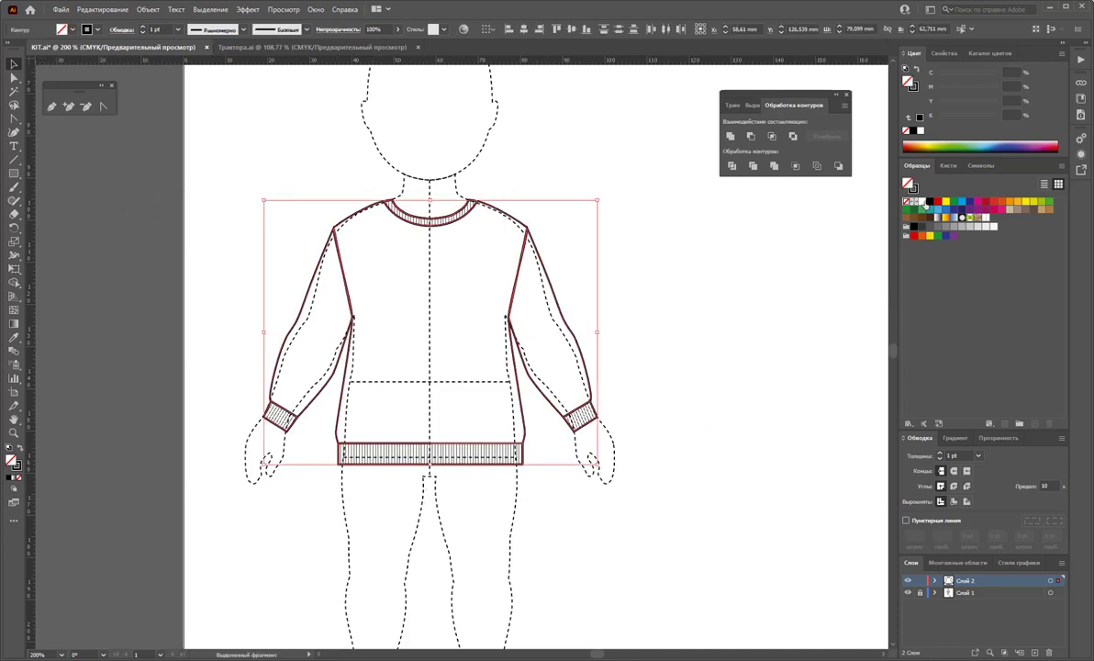
pyautogui.press('d')
pyautogui.click(754, 341)
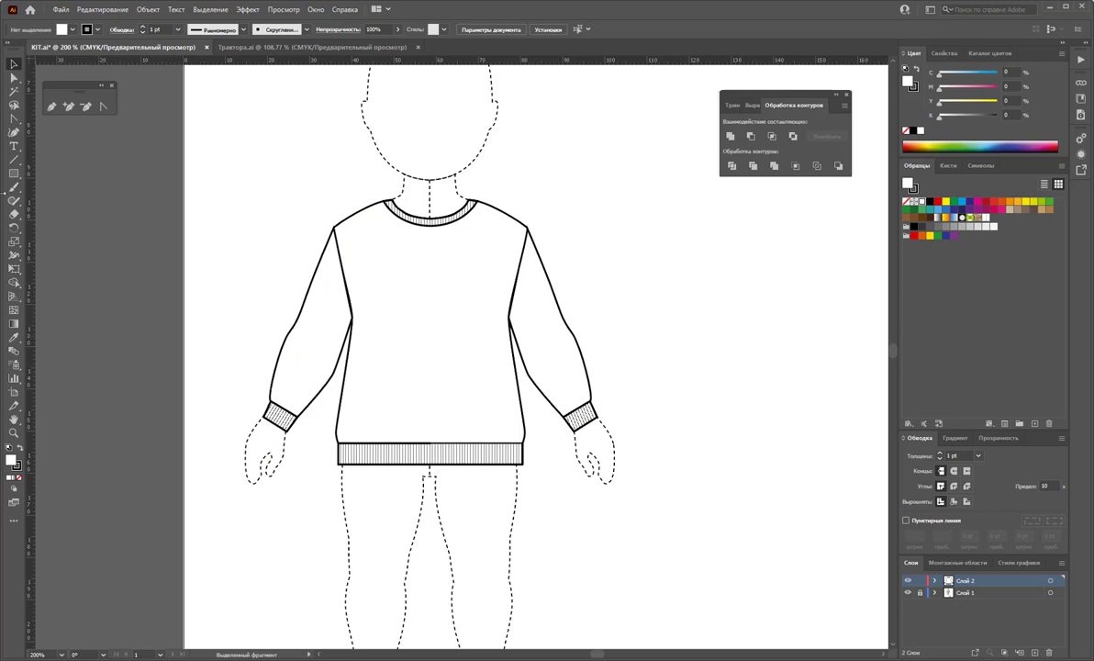
pyautogui.click(13, 431)
# Pen a line from the neckline through a midpoint to the shoulder corner.
pyautogui.click(464, 268)
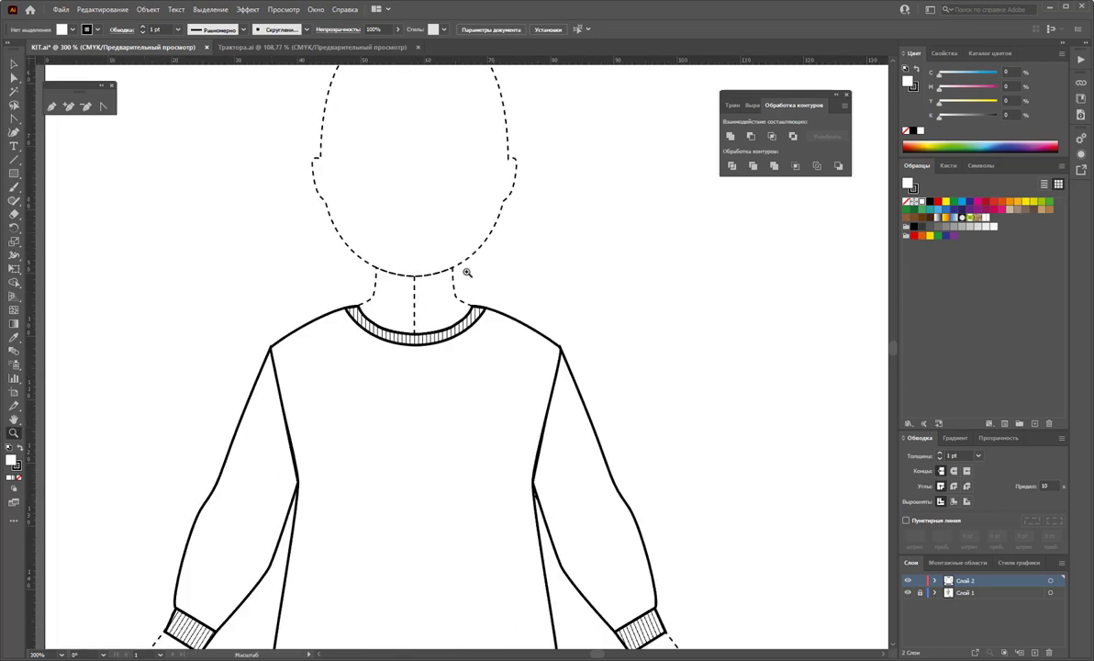
pyautogui.click(461, 308)
pyautogui.click(52, 108)
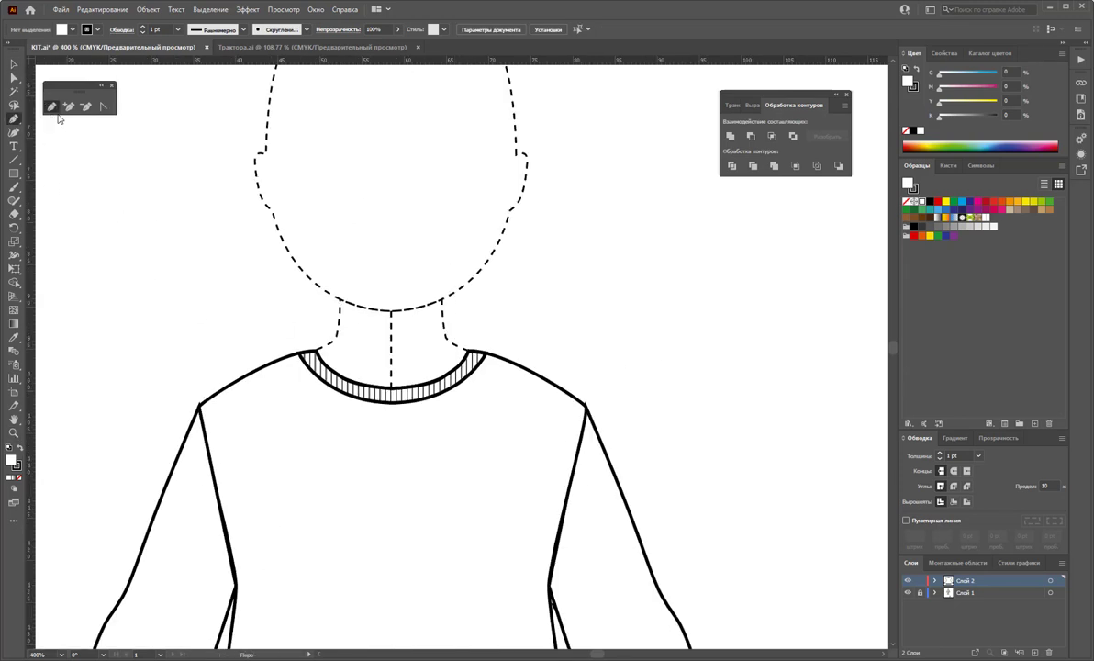
pyautogui.click(466, 355)
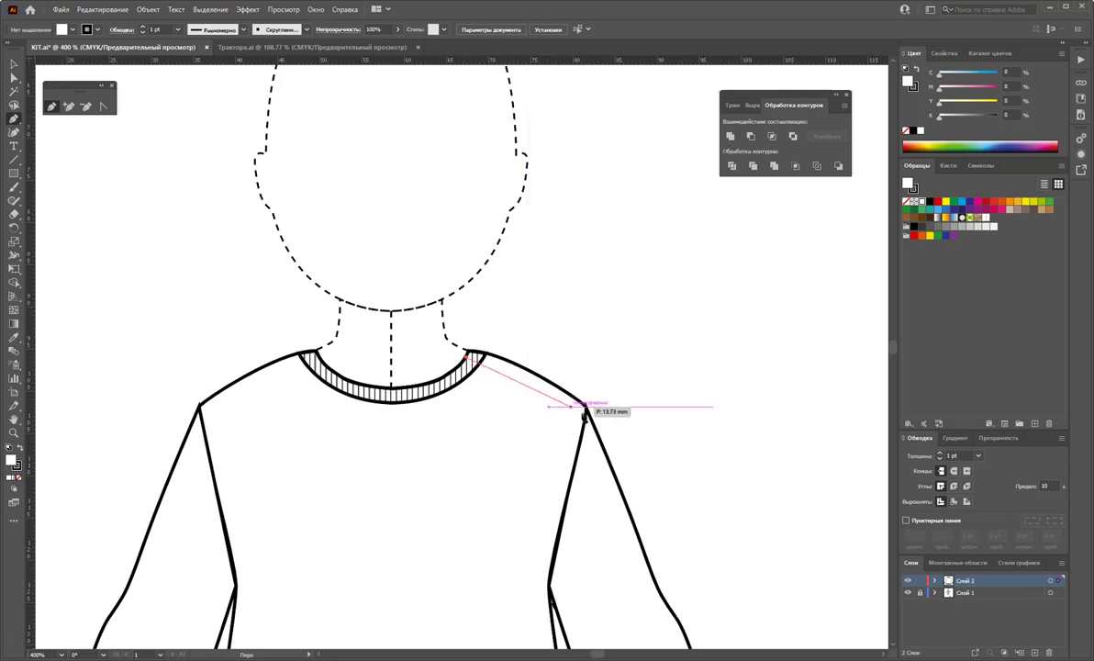
pyautogui.click(584, 403)
pyautogui.hotkey('ctrl', 'z')
pyautogui.click(525, 378)
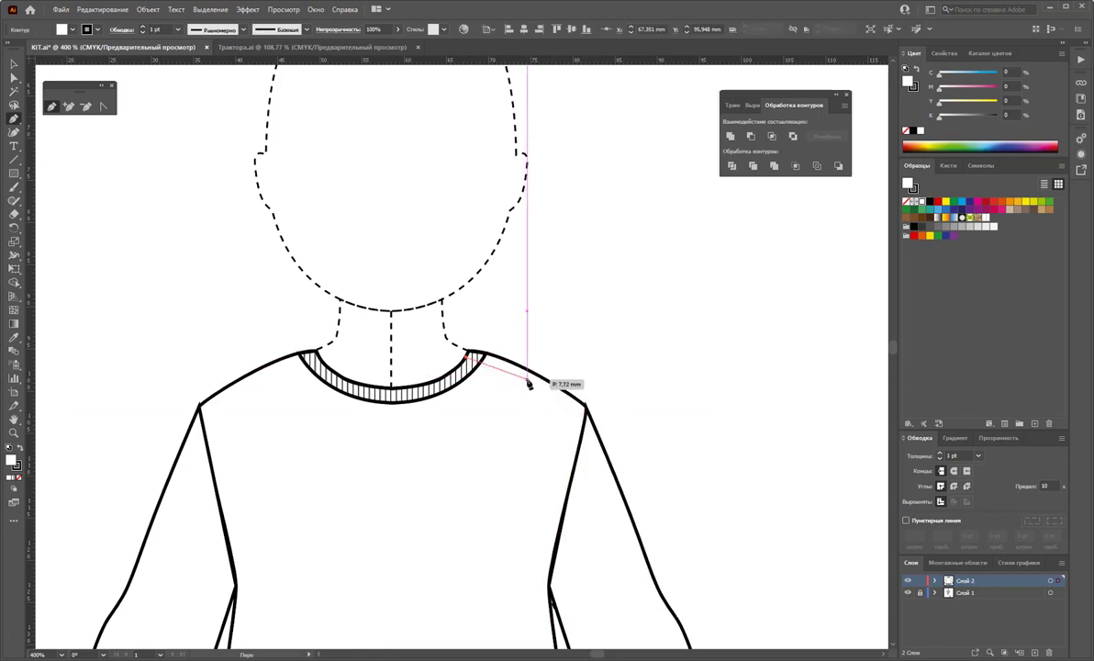
pyautogui.click(585, 405)
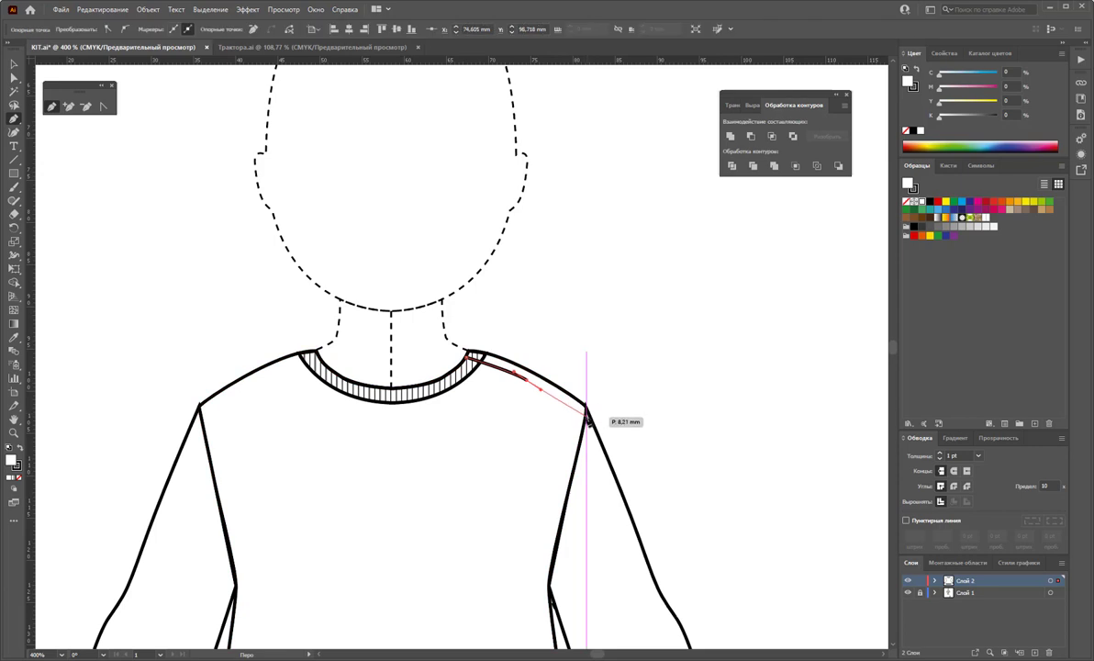
pyautogui.press('Escape')
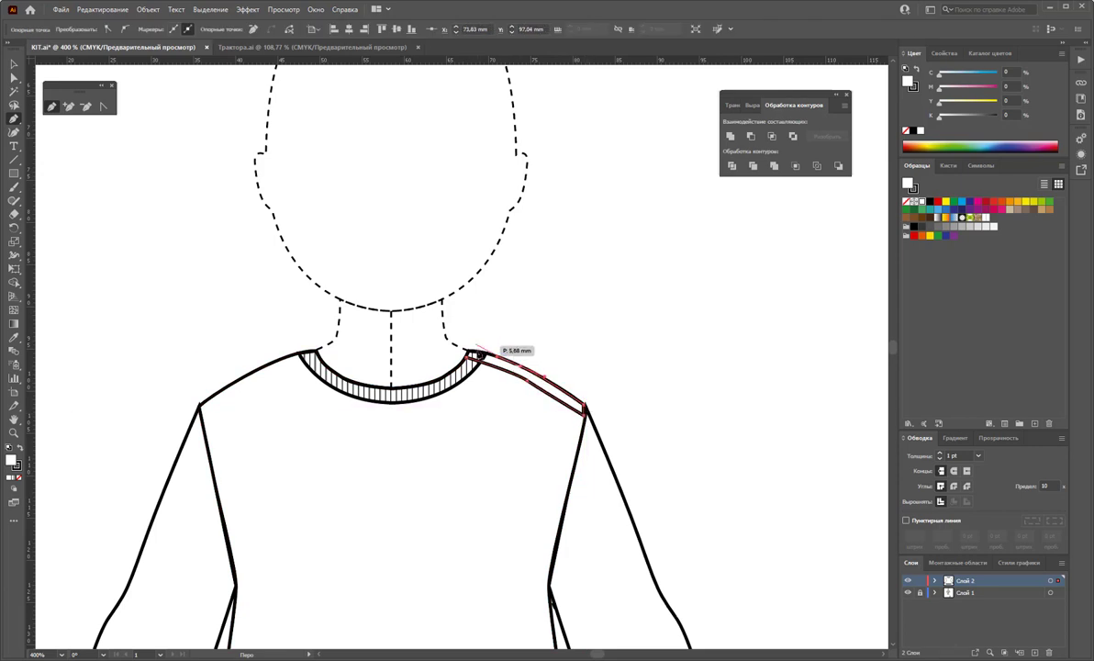
# Add a return anchor and close the narrow shoulder band at the neckline.
pyautogui.click(524, 367)
pyautogui.click(468, 352)
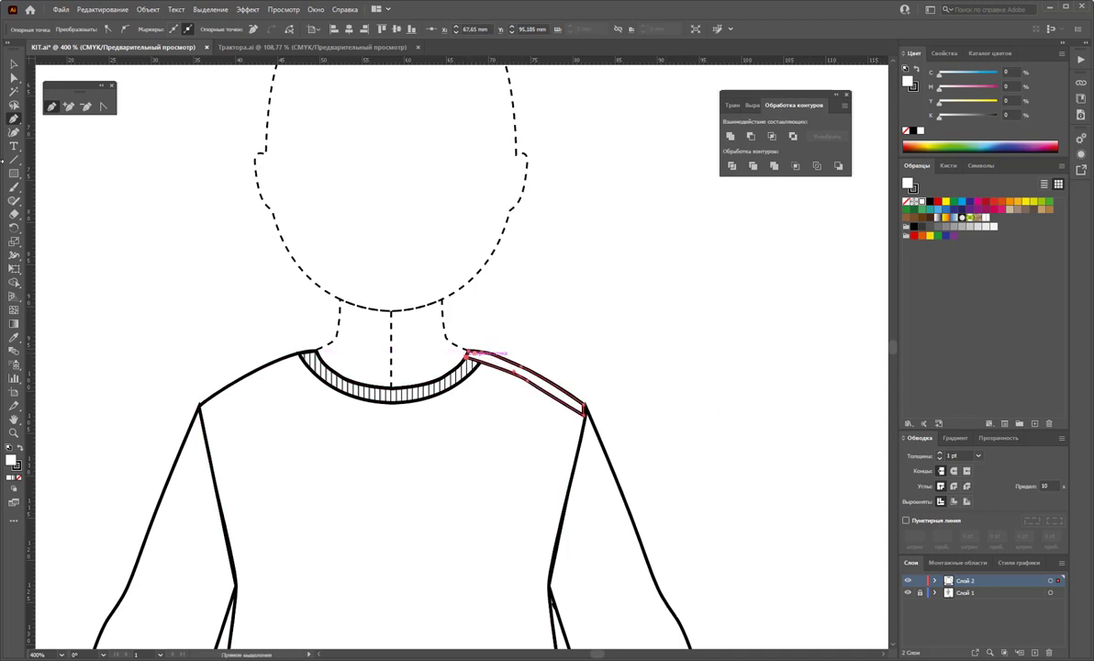
pyautogui.click(13, 64)
pyautogui.click(645, 348)
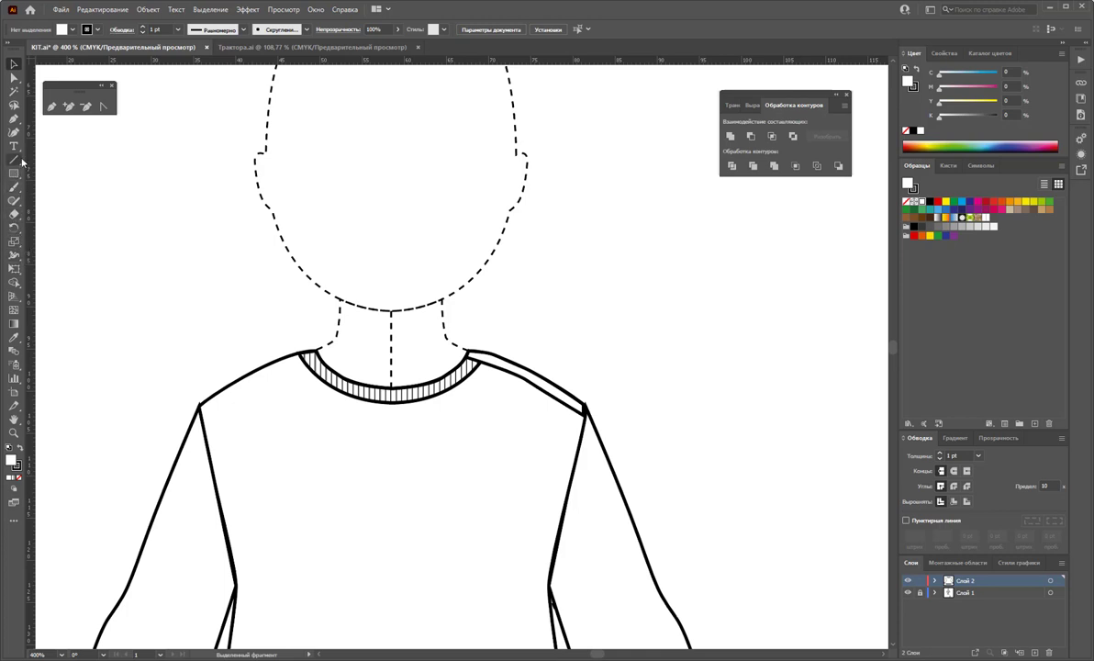
# Draw a small circle with a 0.25 pt stroke and a smaller concentric copy inside.
pyautogui.click(15, 174)
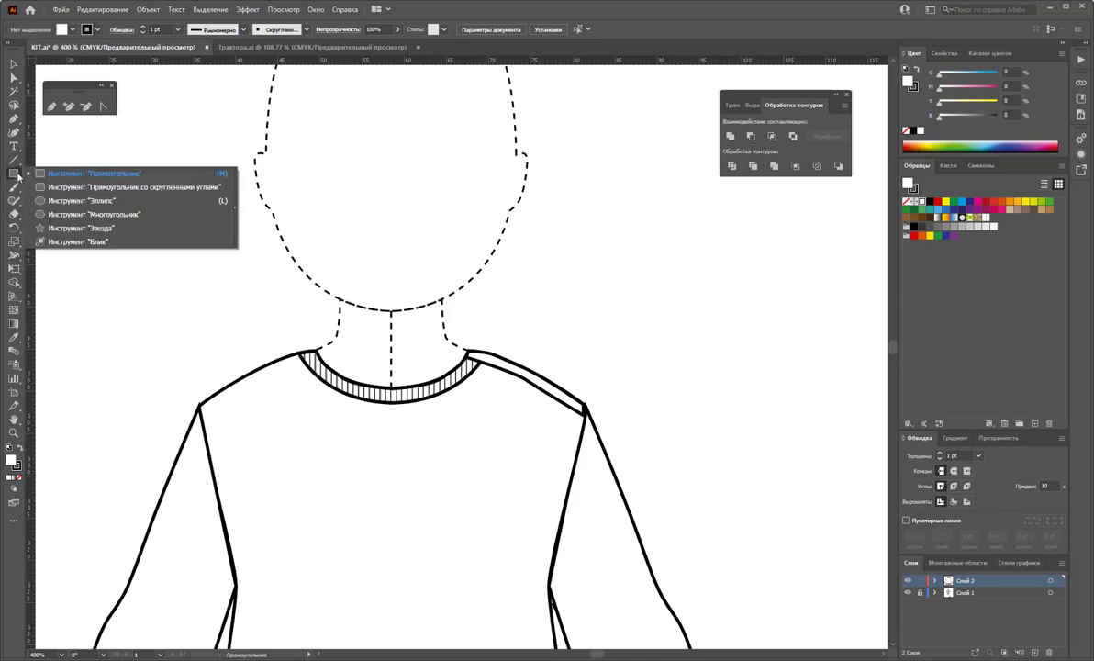
pyautogui.click(57, 199)
pyautogui.moveTo(113, 226); pyautogui.dragTo(156, 268)
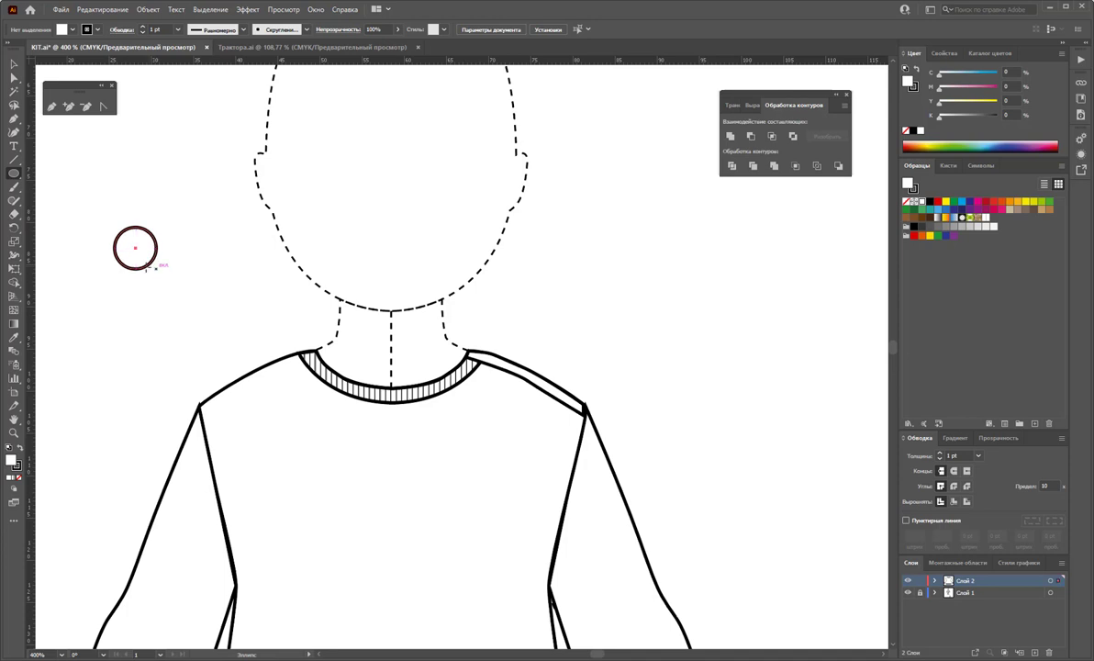
pyautogui.click(13, 64)
pyautogui.click(178, 30)
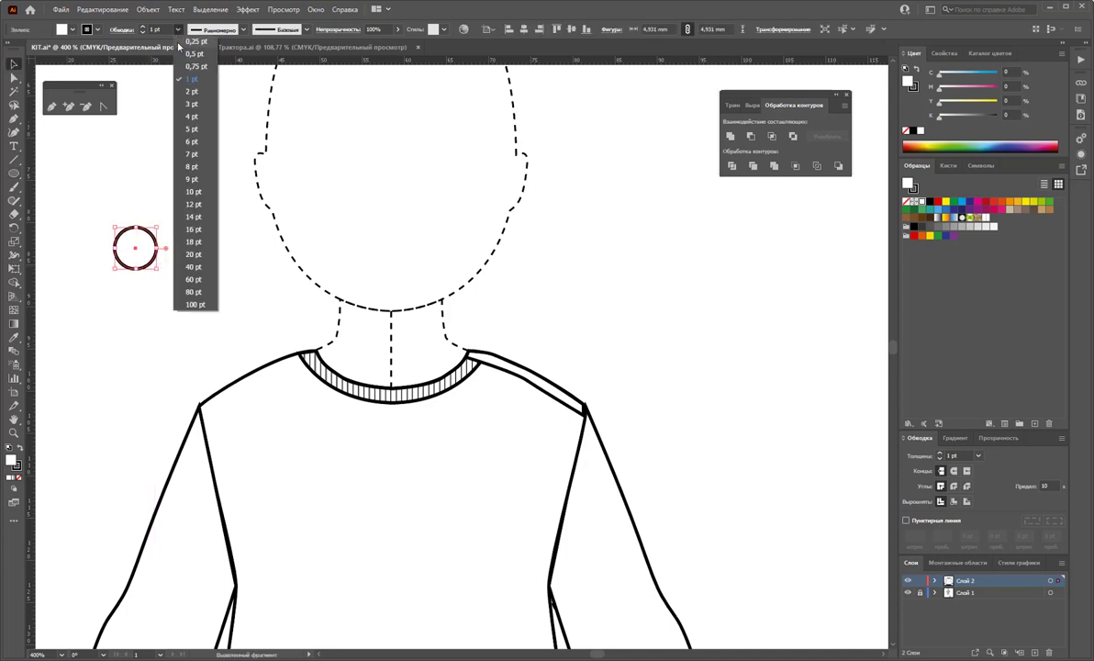
pyautogui.press('a')
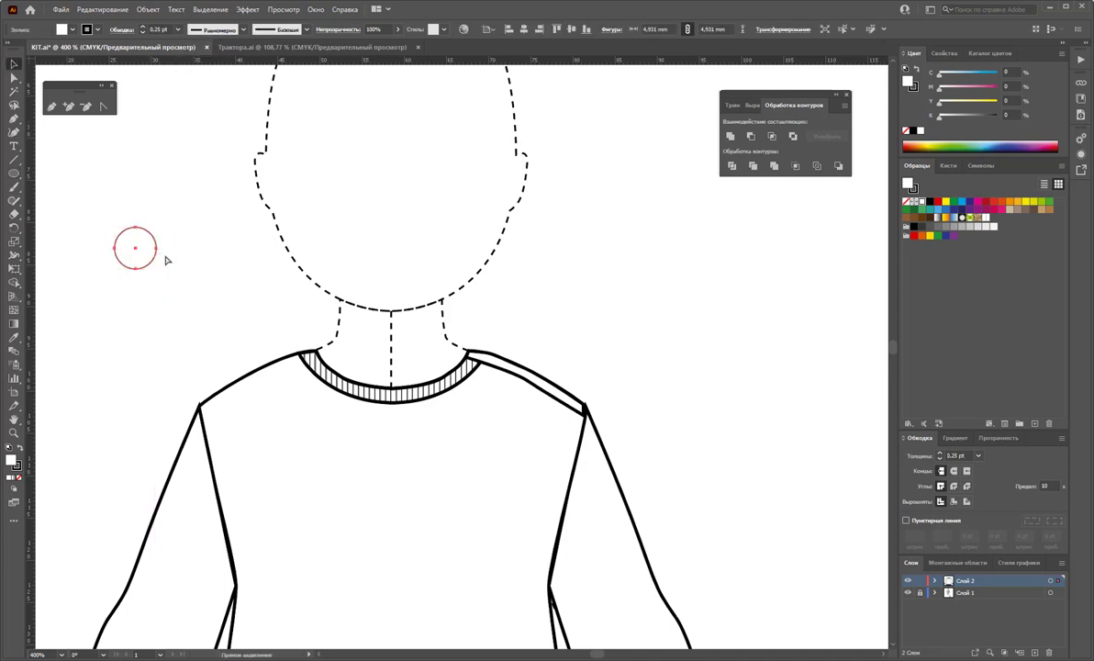
pyautogui.press('v')
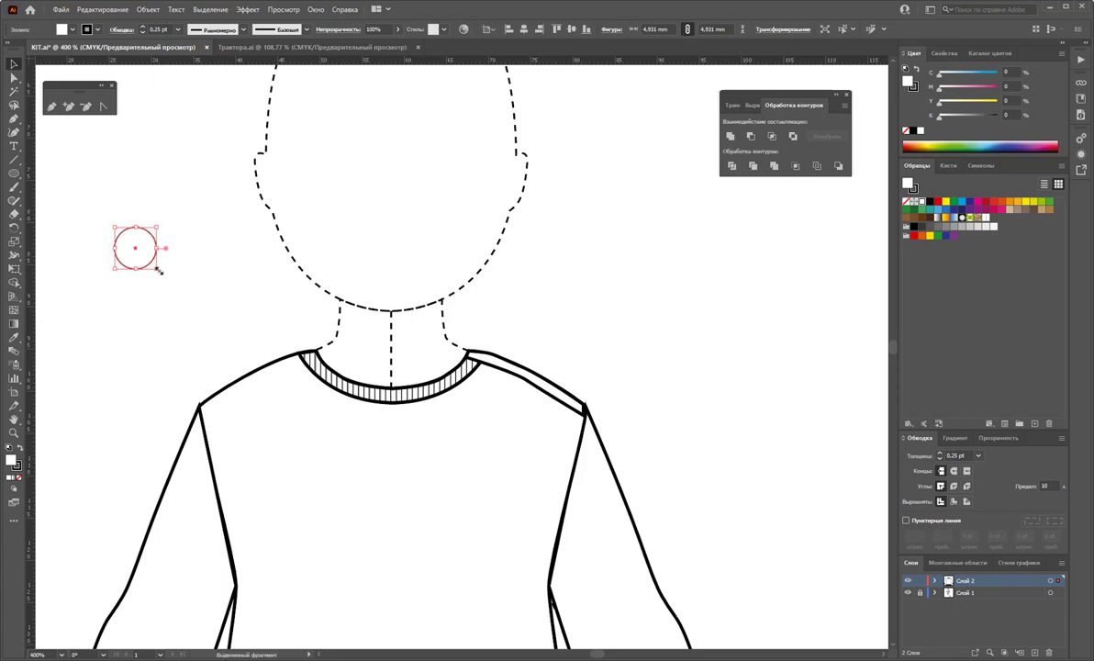
pyautogui.moveTo(159, 270); pyautogui.dragTo(135, 254)
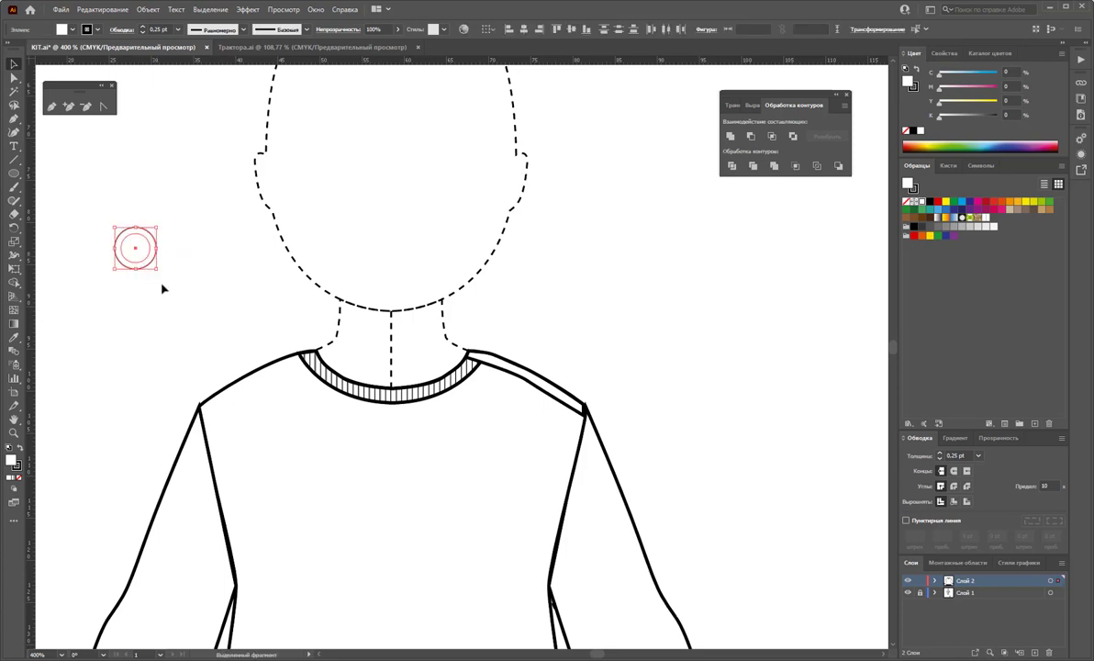
# Divide and ungroup the circles, gradient-fill the outer ring and squash it into a tiny oval button.
pyautogui.click(731, 167)
pyautogui.rightClick(124, 240)
pyautogui.click(129, 357)
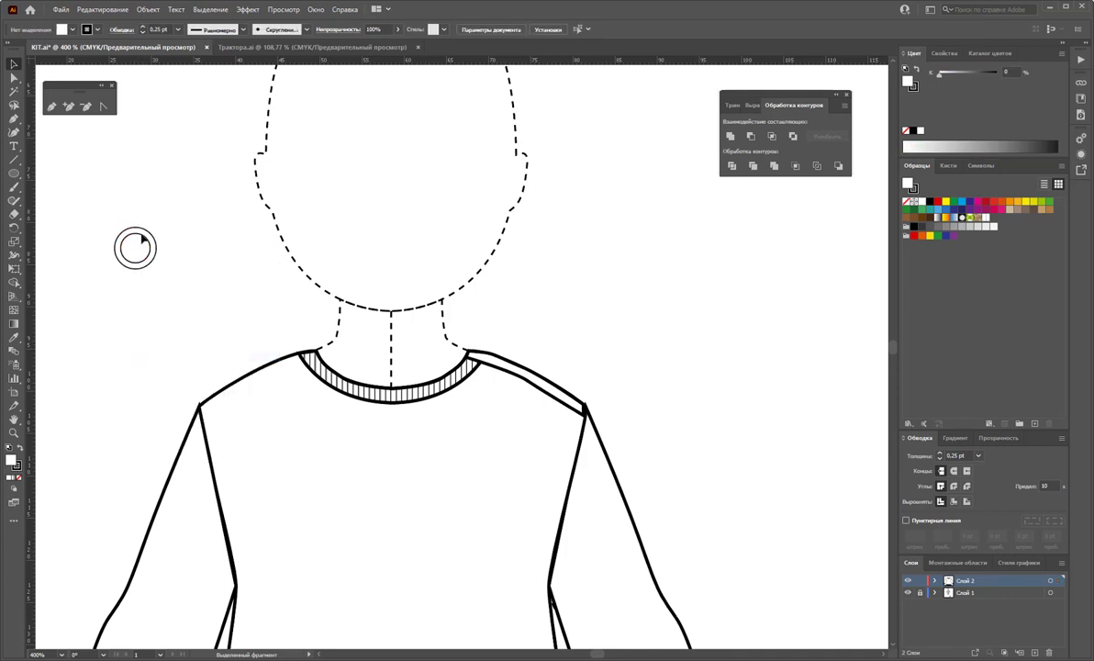
pyautogui.click(142, 246)
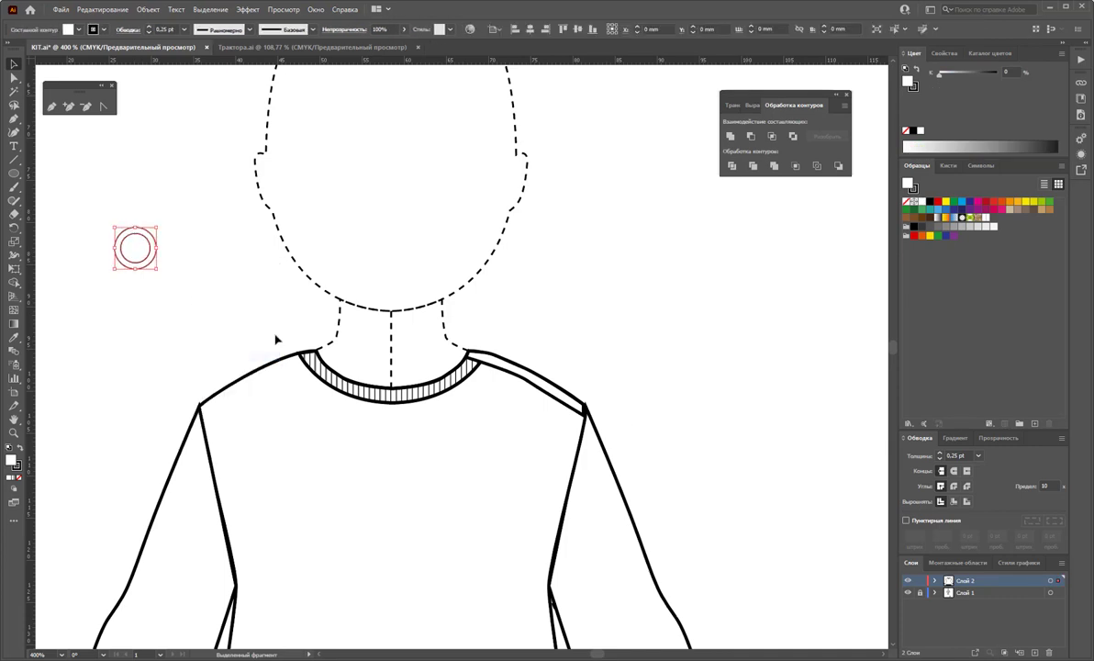
pyautogui.click(938, 222)
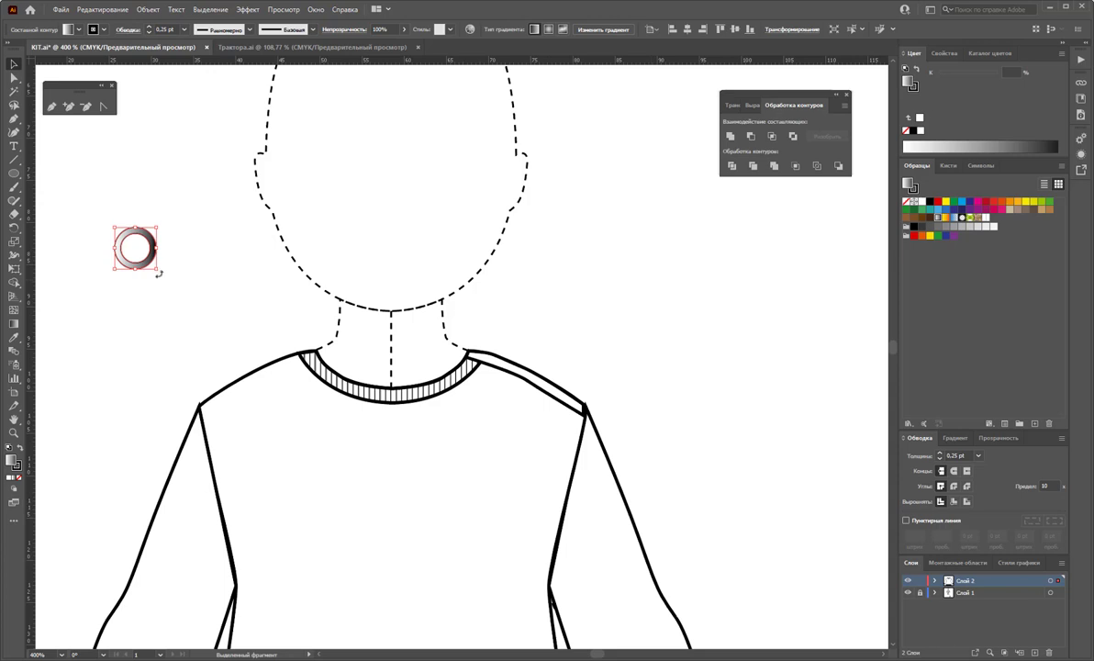
pyautogui.moveTo(158, 268)
pyautogui.mouseDown()
pyautogui.moveTo(140, 236)
pyautogui.moveTo(500, 372)
pyautogui.moveTo(503, 360)
pyautogui.mouseUp()
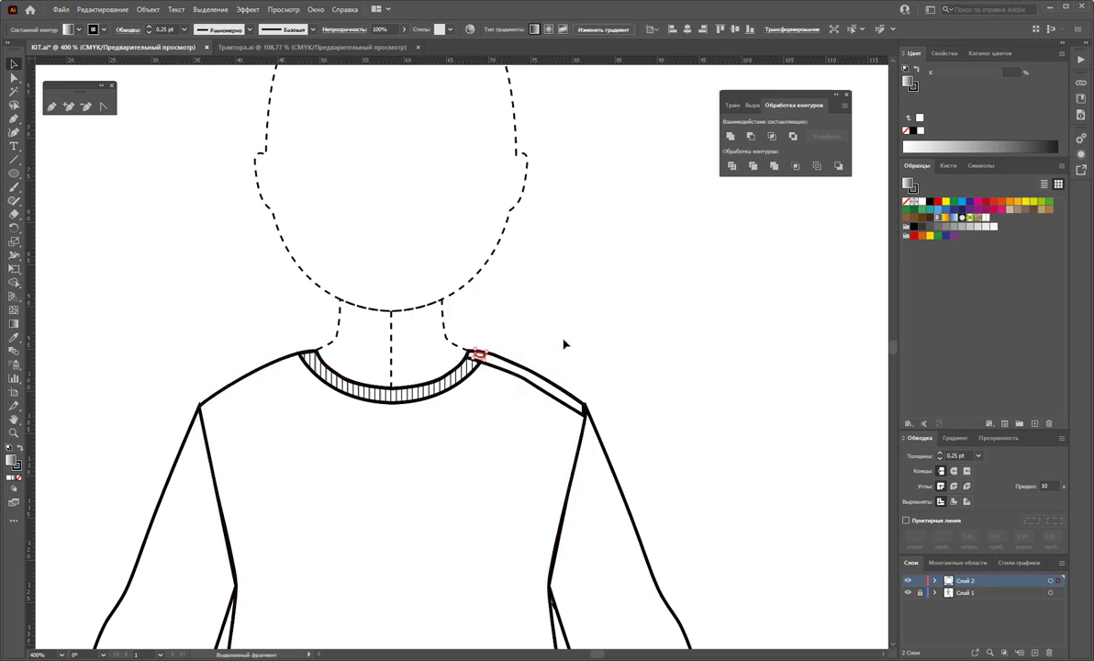
# Zoom into the shoulder seam and copy the oval button to make four evenly along the band.
pyautogui.click(562, 345)
pyautogui.press('z')
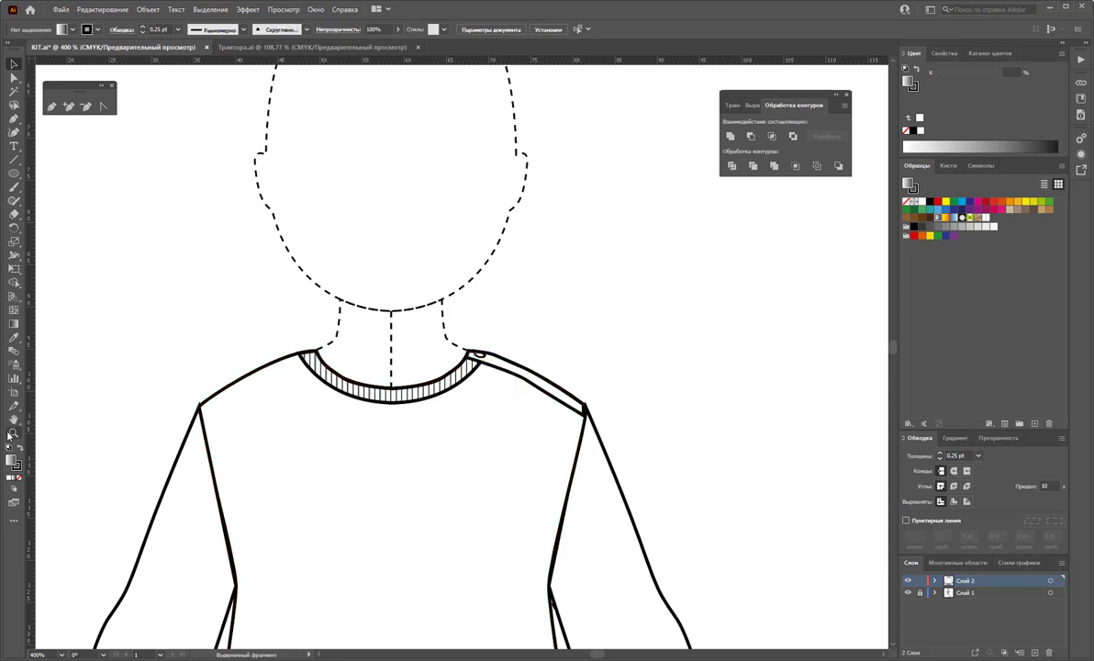
pyautogui.click(514, 390)
pyautogui.click(323, 307)
pyautogui.click(322, 307)
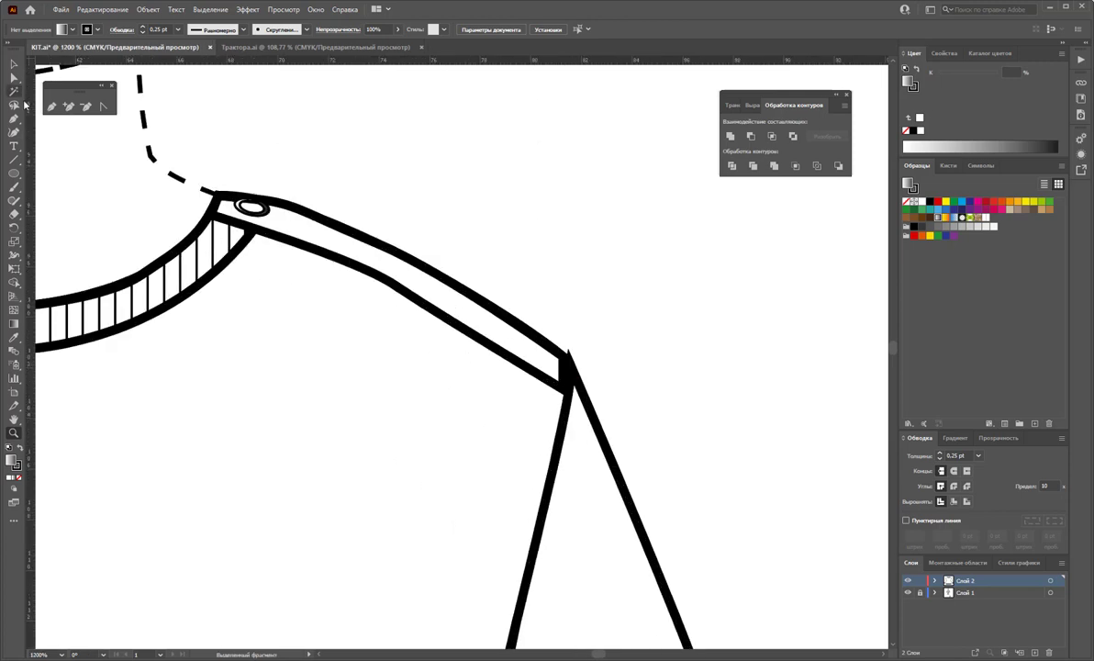
pyautogui.moveTo(251, 207)
pyautogui.mouseDown()
pyautogui.moveTo(456, 303)
pyautogui.moveTo(567, 370)
pyautogui.mouseUp()
pyautogui.click(478, 208)
pyautogui.click(489, 312)
pyautogui.click(582, 284)
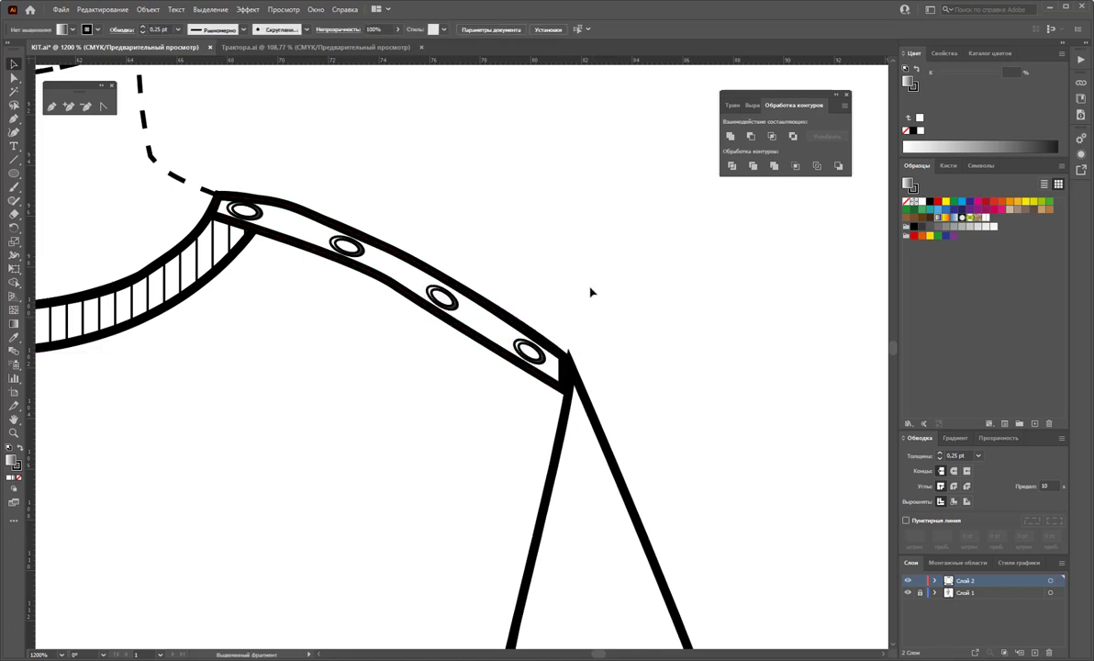
pyautogui.press('z')
pyautogui.keyDown('alt'); pyautogui.click(420, 363); pyautogui.keyUp('alt')
# Zoom out, select the whole sweatshirt and Alt-drag a copy to the artboard's upper right.
pyautogui.keyDown('alt'); pyautogui.click(515, 420); pyautogui.keyUp('alt')
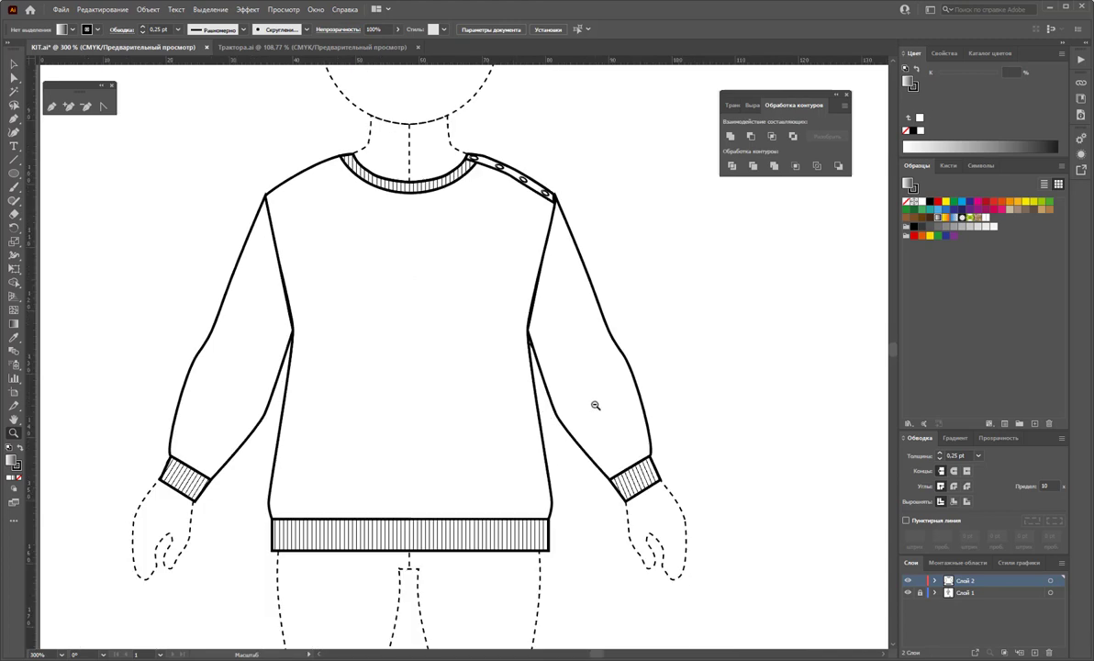
pyautogui.keyDown('alt'); pyautogui.click(562, 374); pyautogui.keyUp('alt')
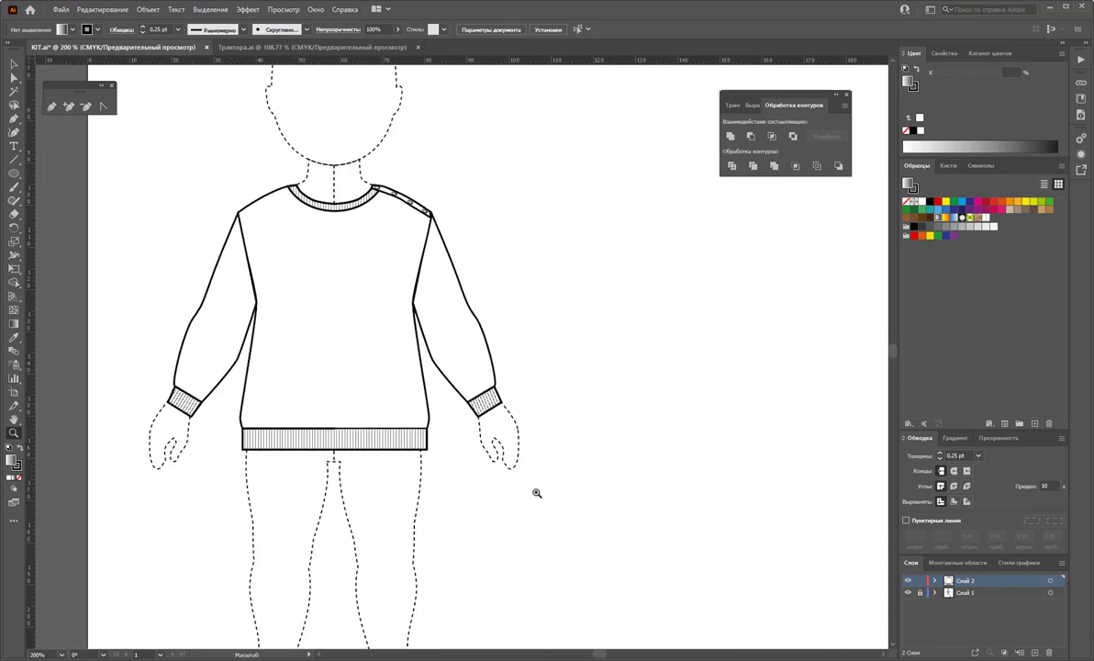
pyautogui.keyDown('alt'); pyautogui.click(563, 513); pyautogui.keyUp('alt')
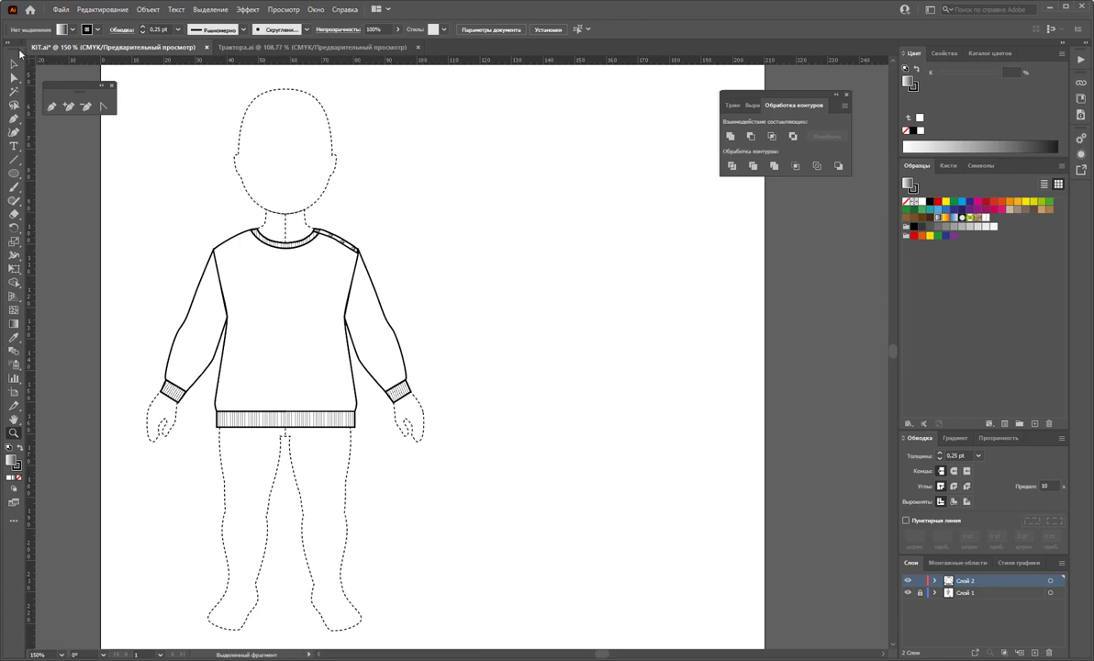
pyautogui.moveTo(147, 257); pyautogui.dragTo(454, 466)
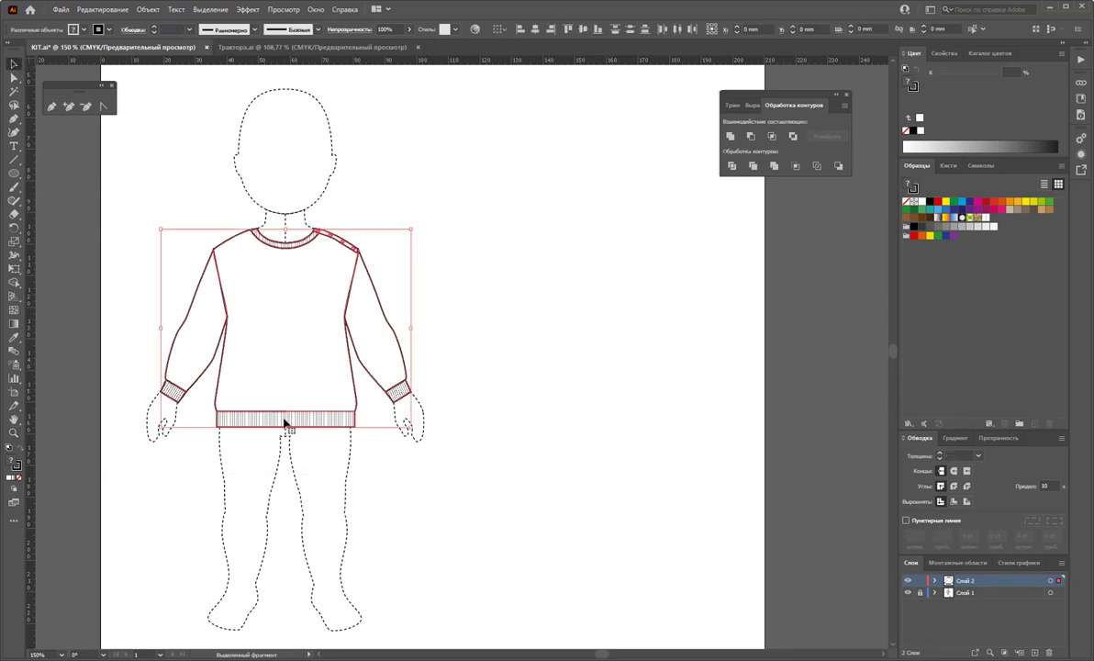
pyautogui.moveTo(284, 422)
pyautogui.mouseDown()
pyautogui.moveTo(575, 341)
pyautogui.moveTo(617, 286)
pyautogui.mouseUp()
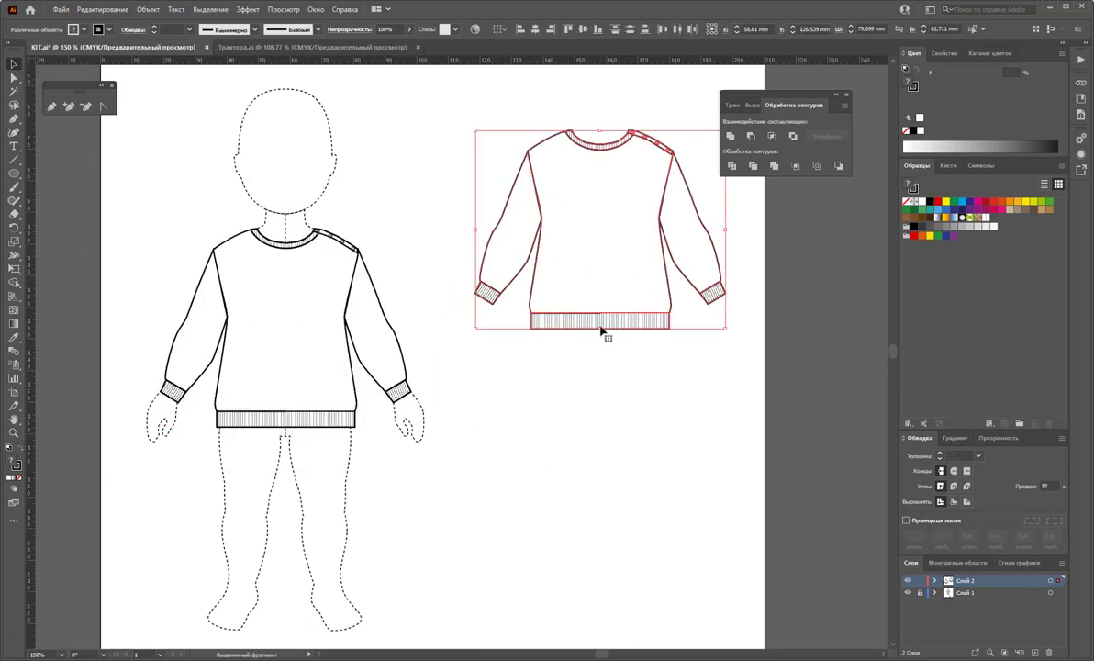
pyautogui.click(563, 443)
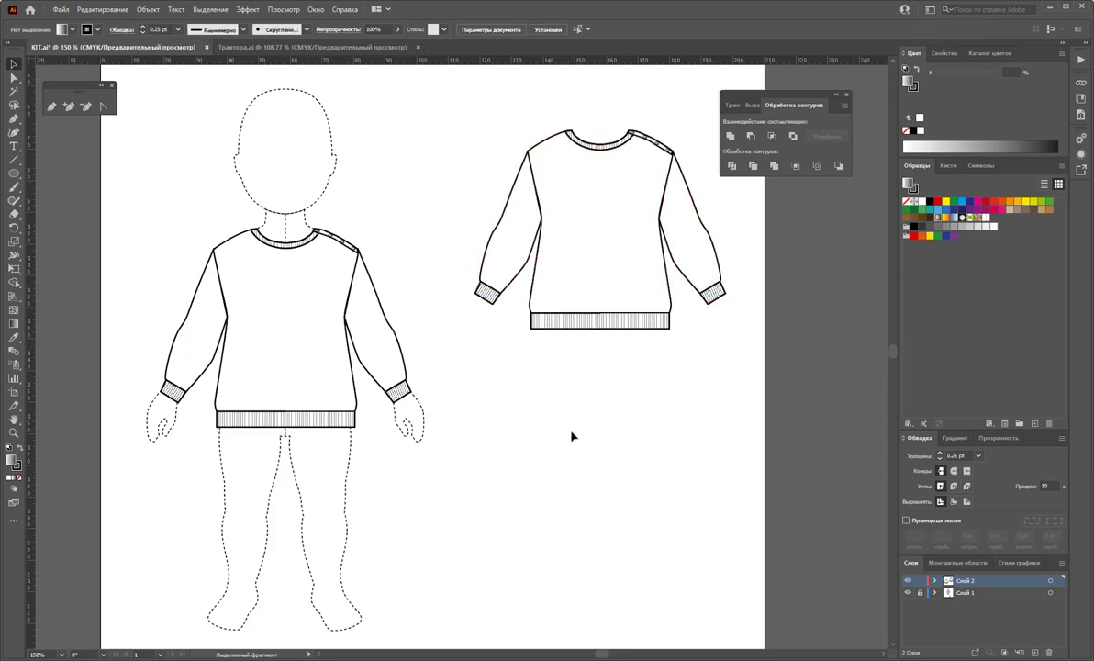
# Switch to the Трактора.ai document with the tractor, dump truck and car.
pyautogui.click(367, 46)
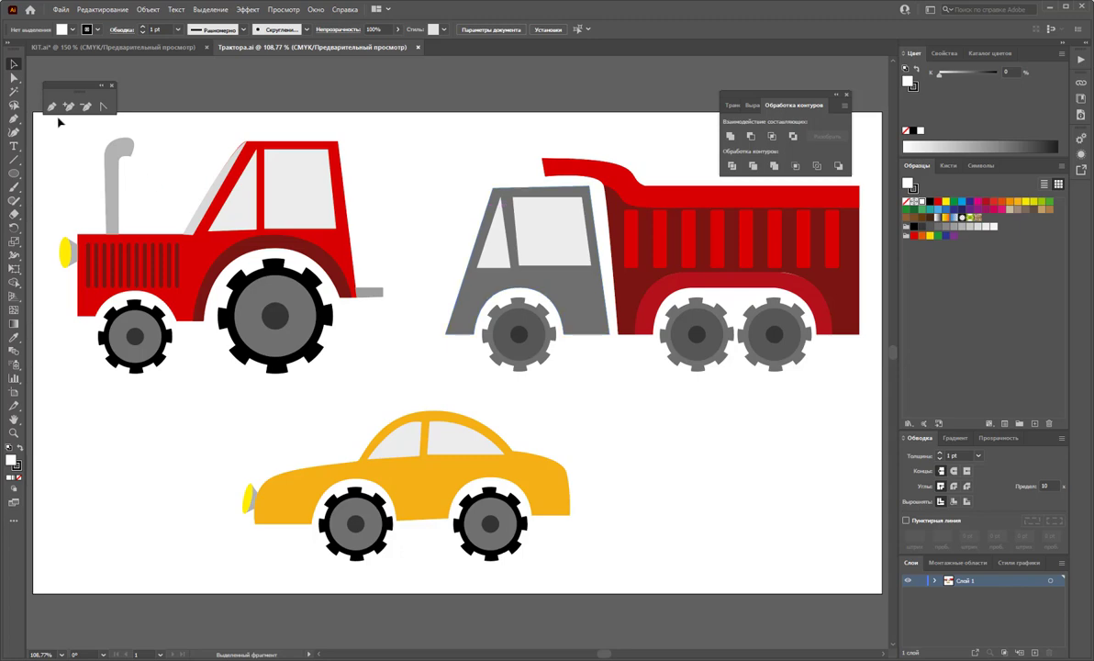
# Select the tractor, dump truck and car together in the vehicles file.
pyautogui.moveTo(59, 122); pyautogui.dragTo(720, 547)
pyautogui.click(720, 547)
pyautogui.click(561, 281)
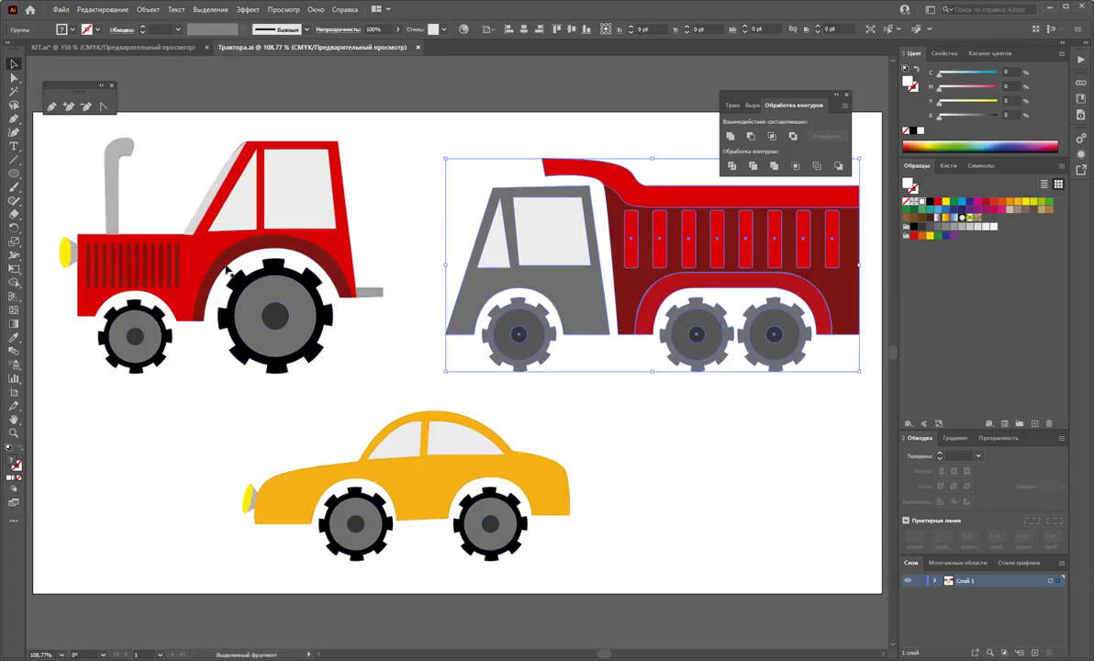
pyautogui.click(230, 269)
pyautogui.click(415, 519)
pyautogui.moveTo(184, 150)
pyautogui.mouseDown()
pyautogui.moveTo(649, 540)
pyautogui.moveTo(629, 517)
pyautogui.mouseUp()
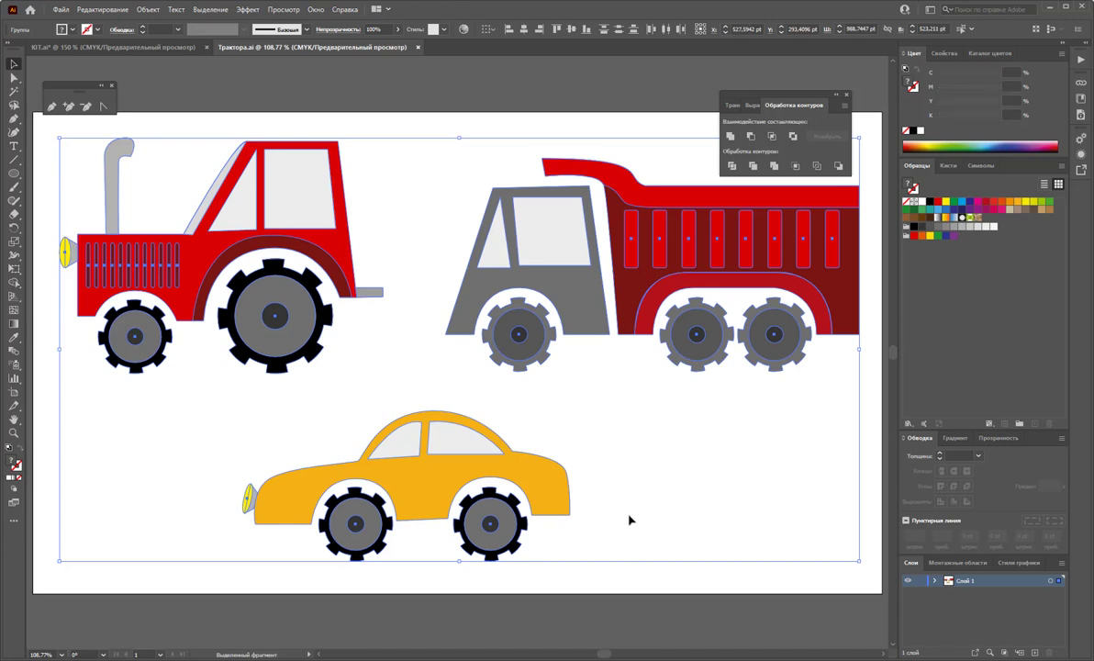
# Paste the vehicles into the zoomed-out KIT.ai sweatshirt page.
pyautogui.click(178, 49)
pyautogui.press('z')
pyautogui.keyDown('alt'); pyautogui.click(541, 392); pyautogui.keyUp('alt')
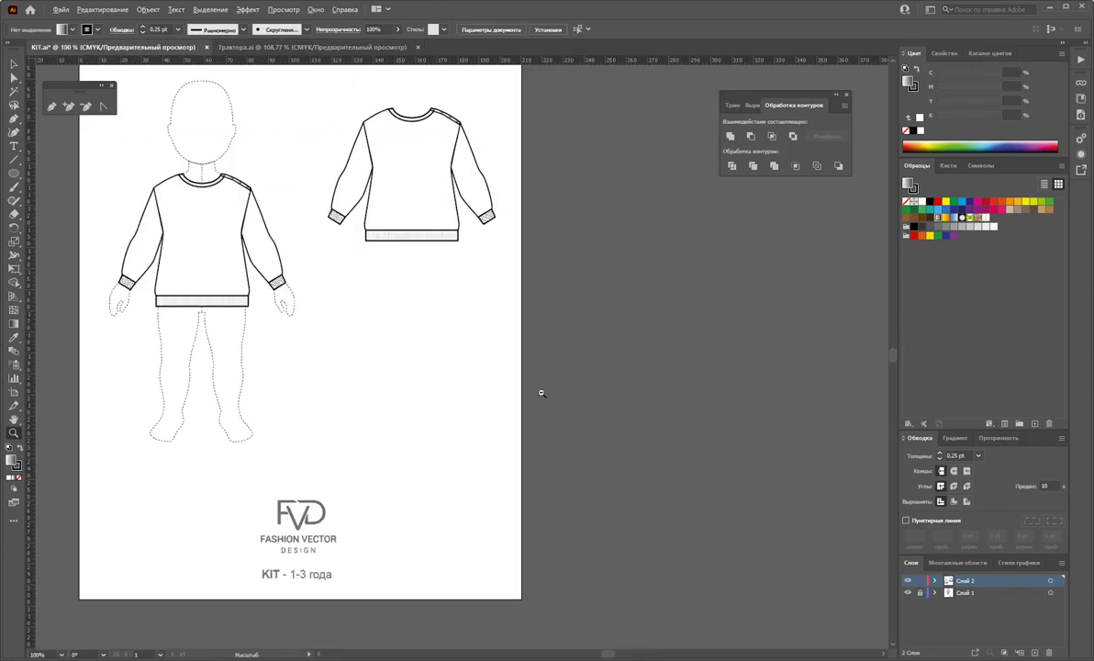
pyautogui.hotkey('ctrl', 'v')
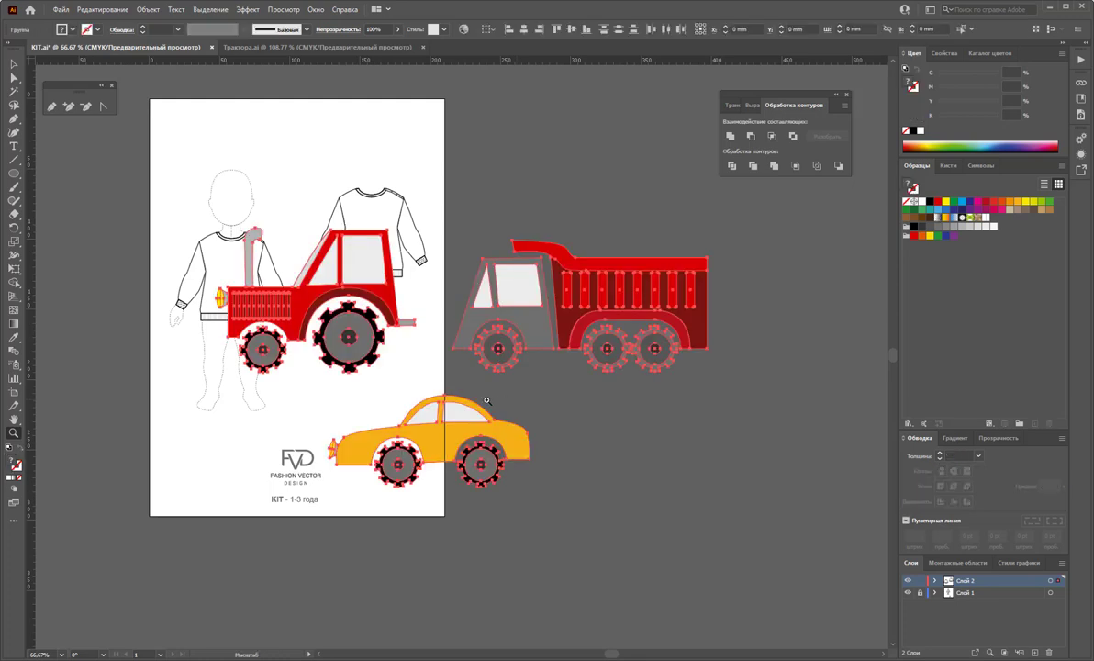
pyautogui.click(13, 65)
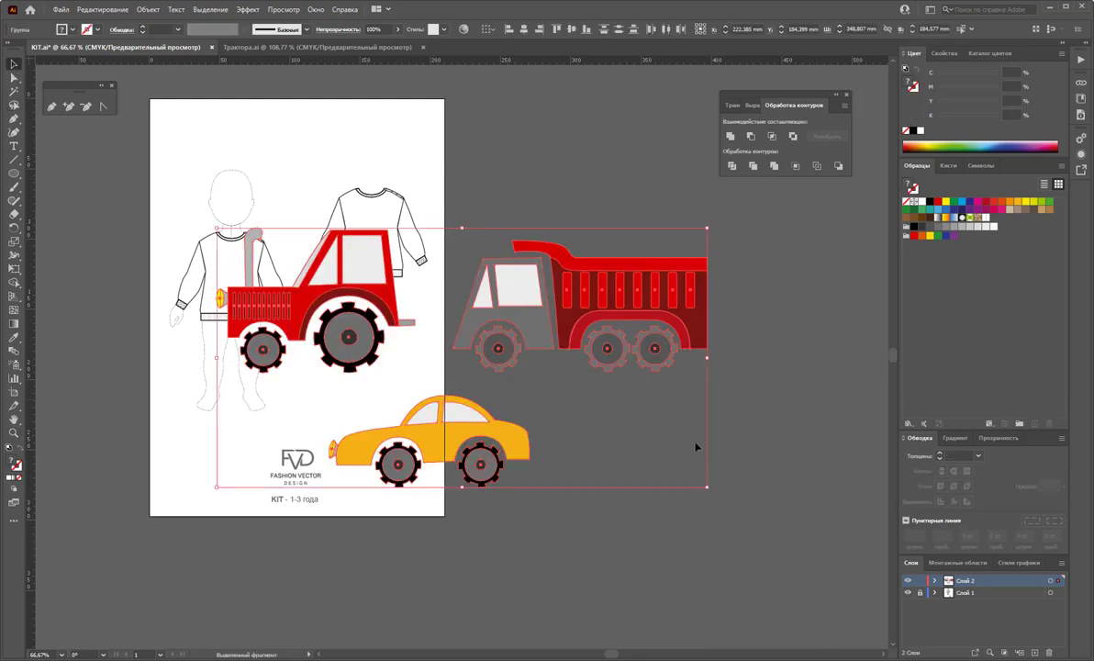
# Shrink the pasted vehicles onto the chest, then drag a tiny copy into the Swatches panel.
pyautogui.moveTo(708, 489); pyautogui.dragTo(342, 304)
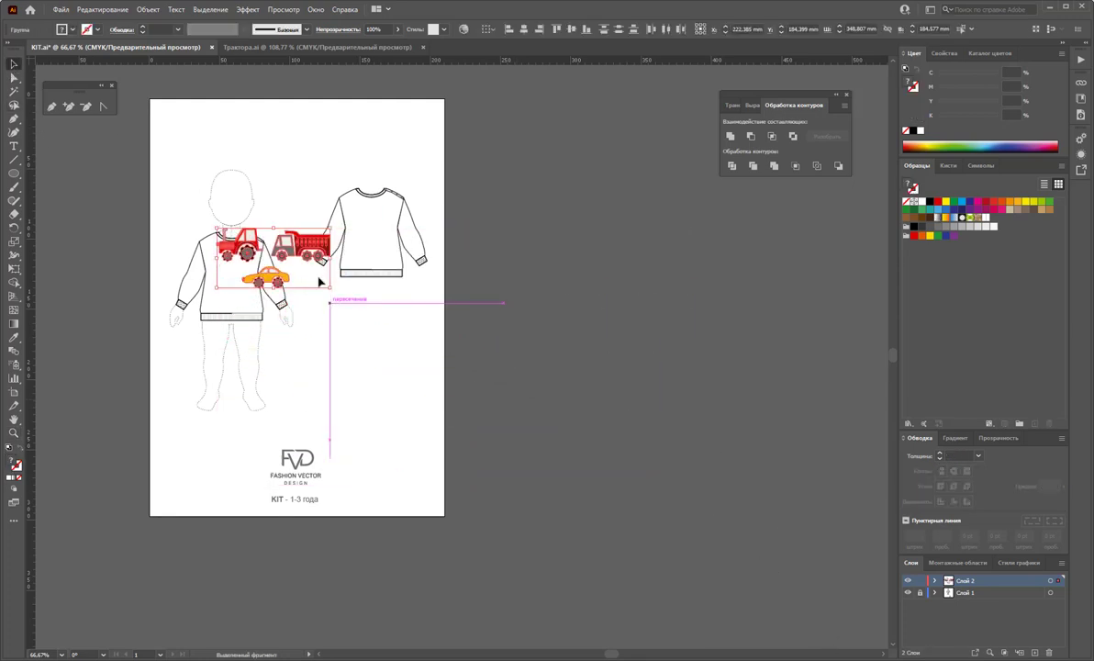
pyautogui.moveTo(248, 263)
pyautogui.mouseDown()
pyautogui.moveTo(602, 190)
pyautogui.moveTo(588, 195)
pyautogui.moveTo(587, 306)
pyautogui.mouseUp()
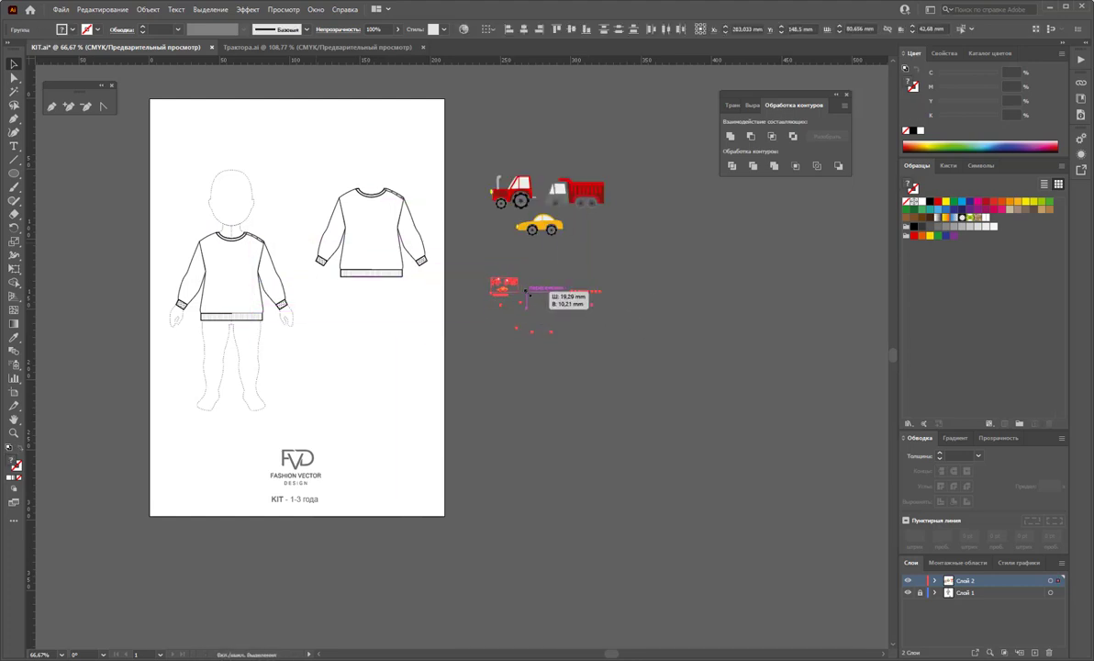
pyautogui.moveTo(601, 337); pyautogui.dragTo(519, 292)
pyautogui.click(530, 277)
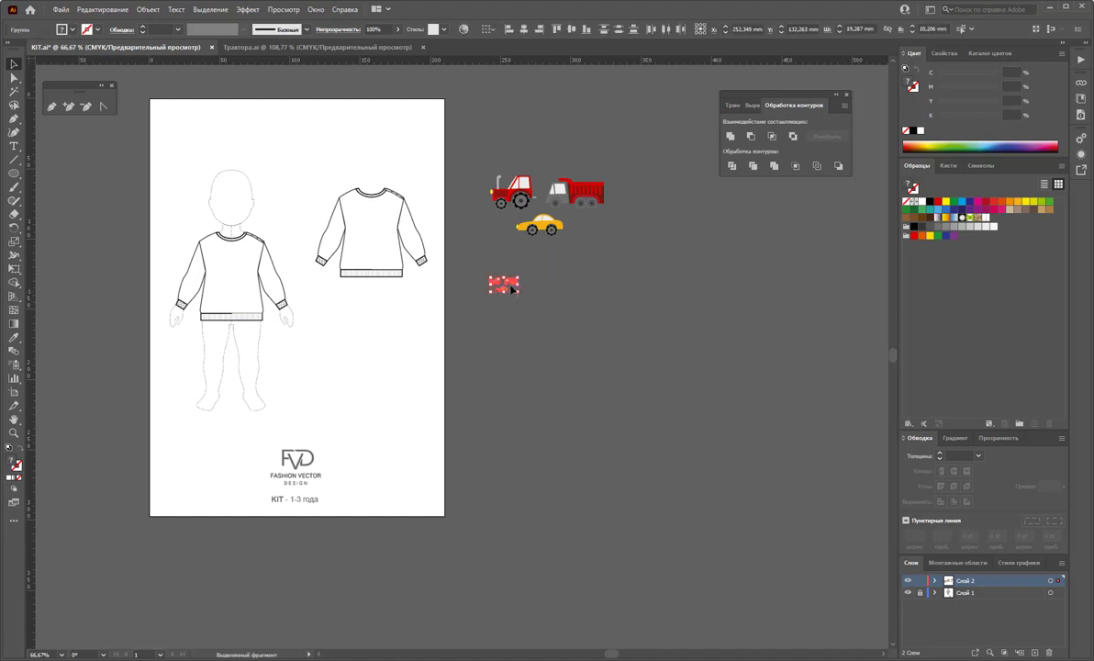
pyautogui.moveTo(517, 288); pyautogui.dragTo(912, 292)
# Open the new vehicle swatch in pattern editing mode and zoom in on it.
pyautogui.doubleClick(991, 223)
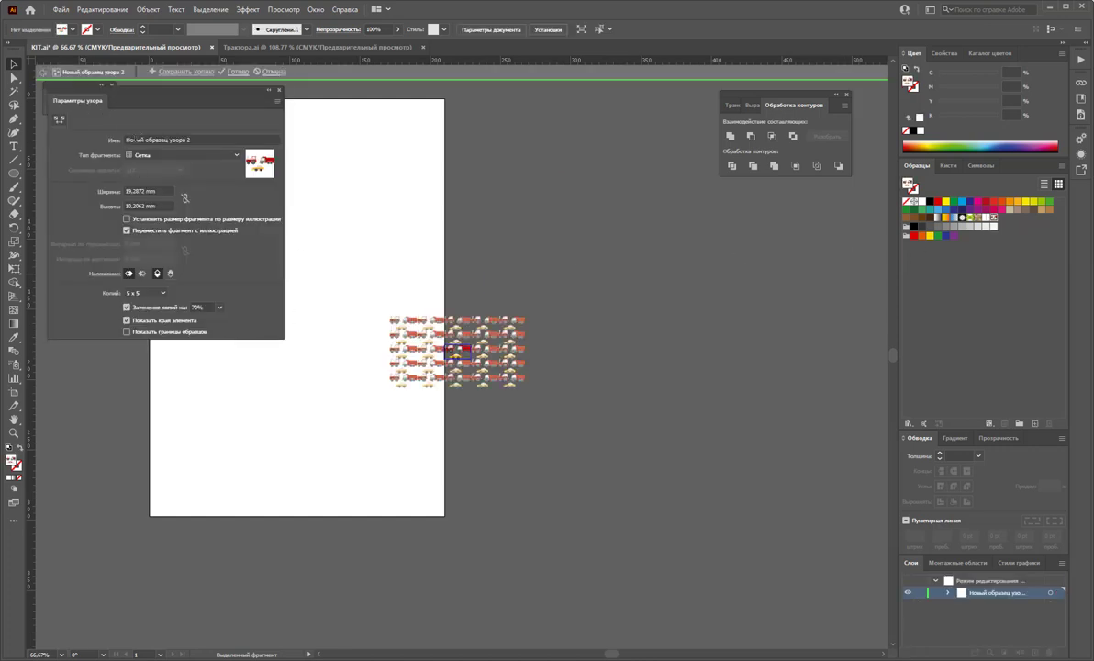
pyautogui.click(13, 433)
pyautogui.click(433, 386)
pyautogui.click(433, 385)
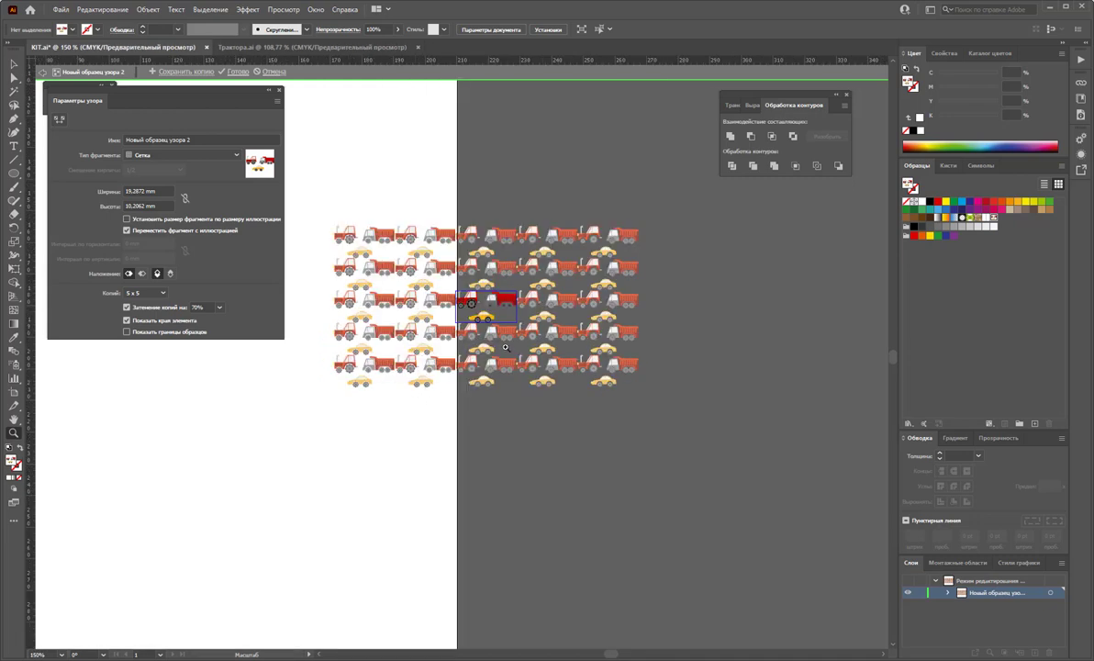
pyautogui.click(506, 348)
pyautogui.scroll(1, 430, 427)
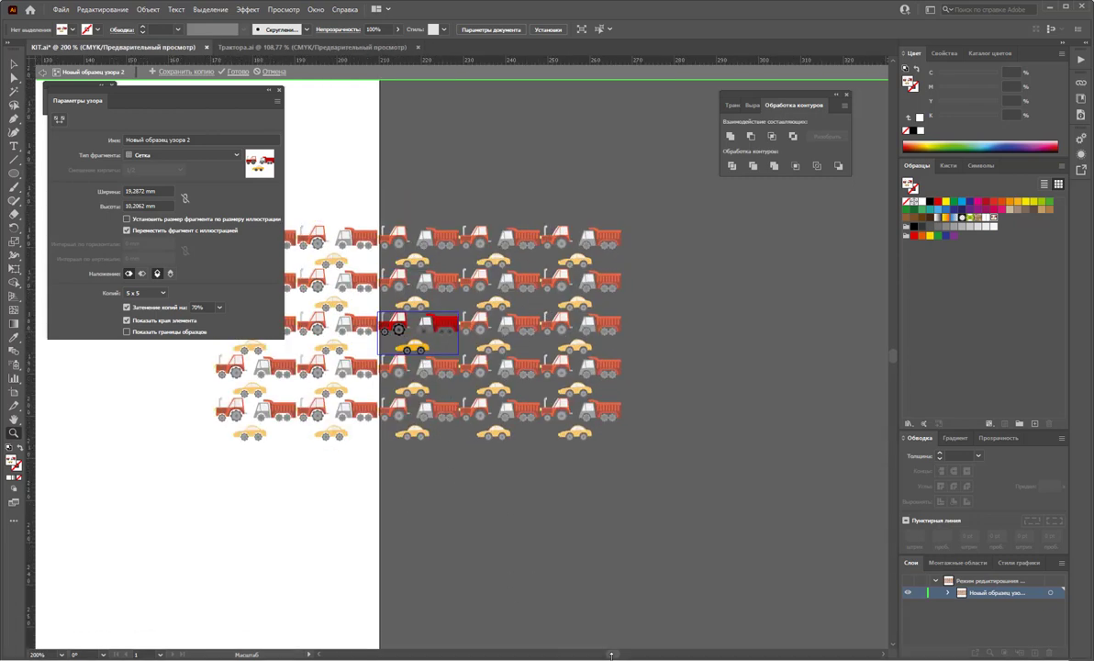
pyautogui.hscroll(-3, 612, 653)
pyautogui.hscroll(5, 613, 651)
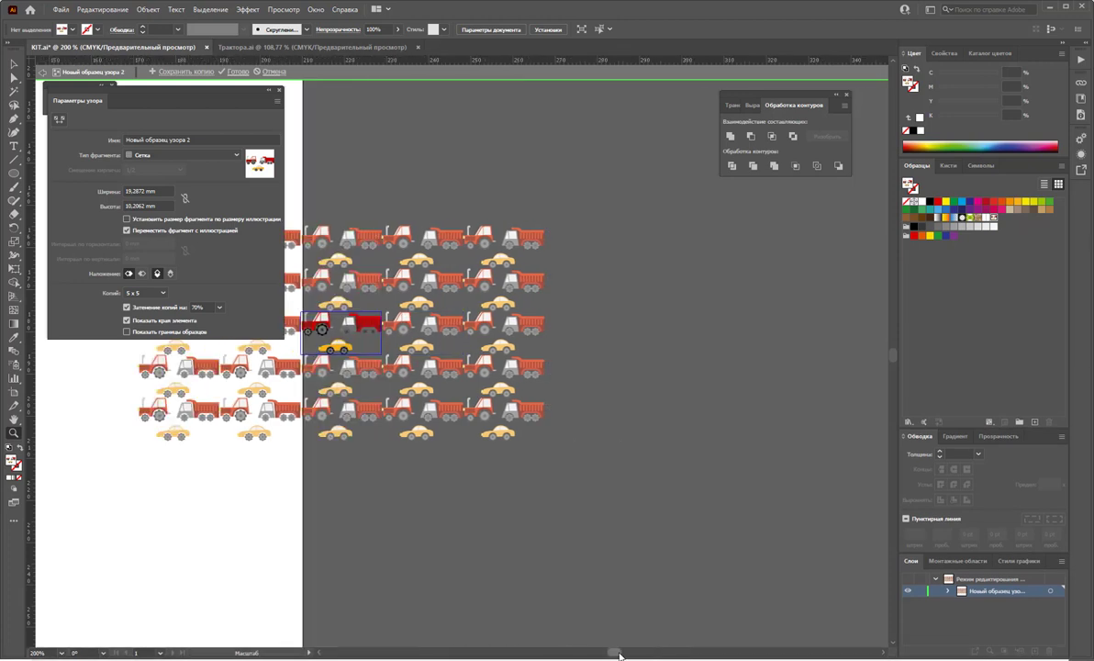
pyautogui.hscroll(-3, 613, 652)
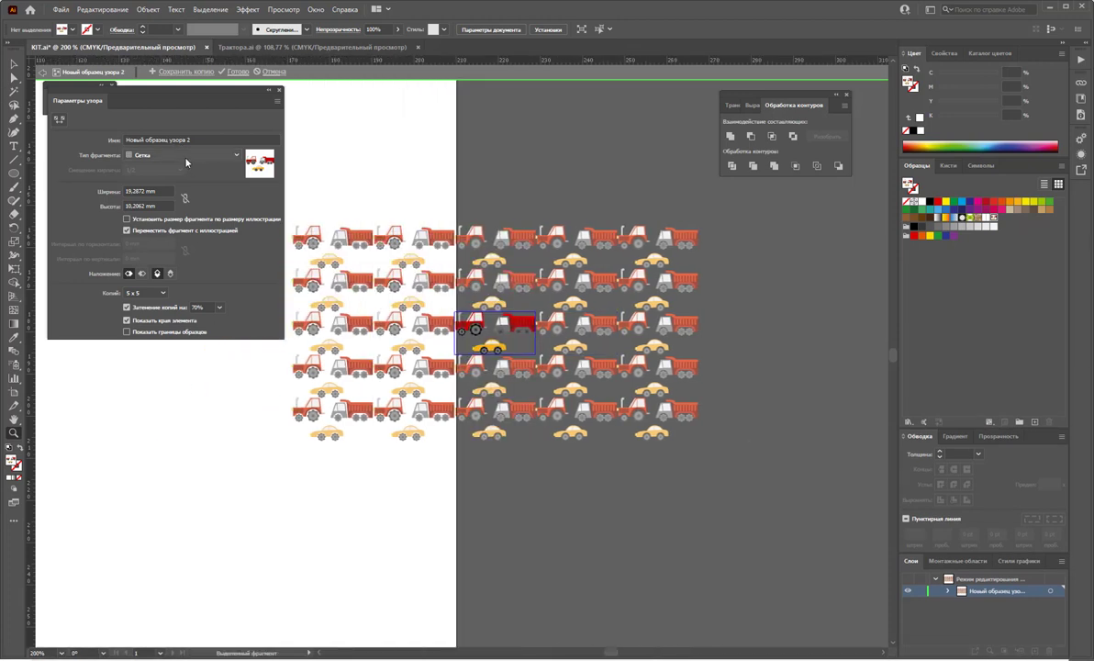
# Set the pattern Tile Type to Hex by Column.
pyautogui.click(177, 154)
pyautogui.click(179, 206)
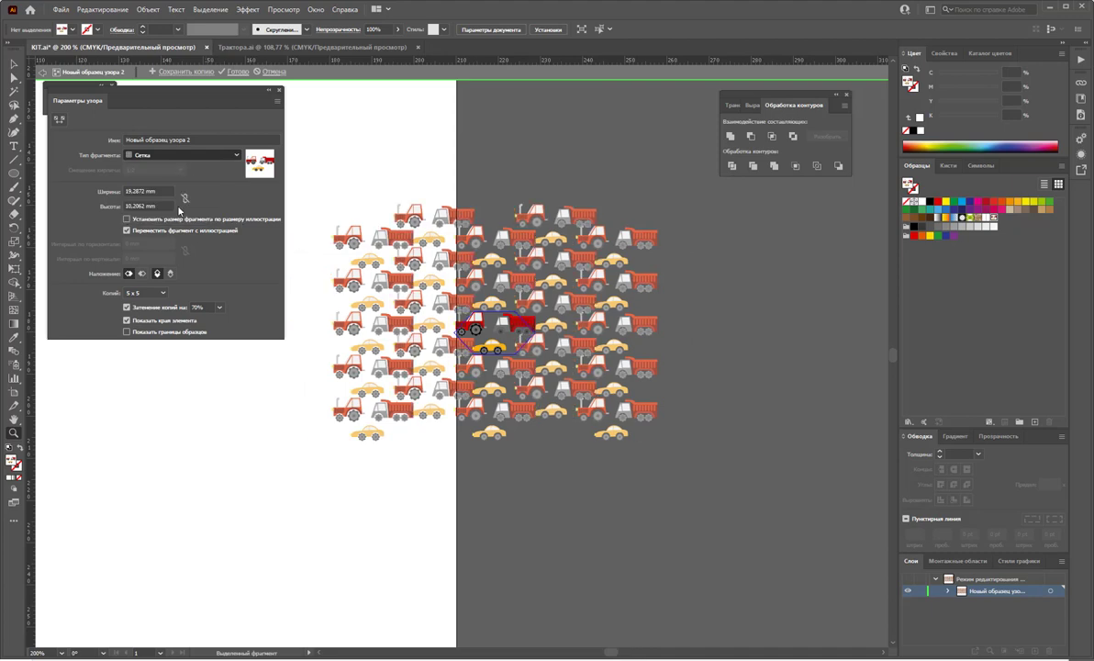
pyautogui.click(505, 338)
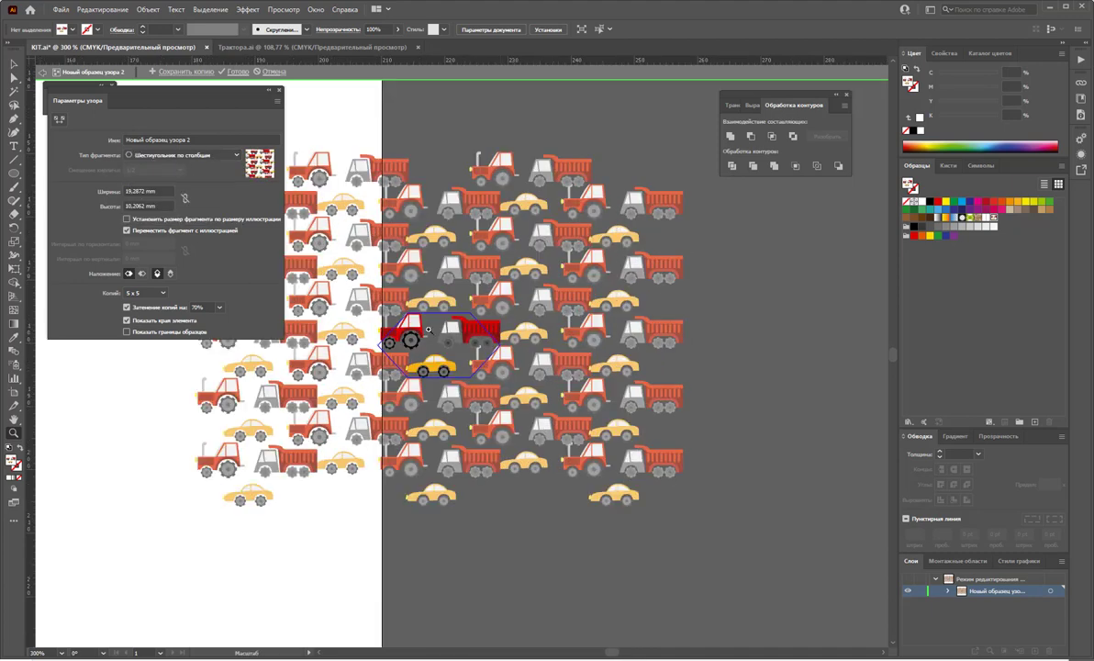
pyautogui.click(526, 348)
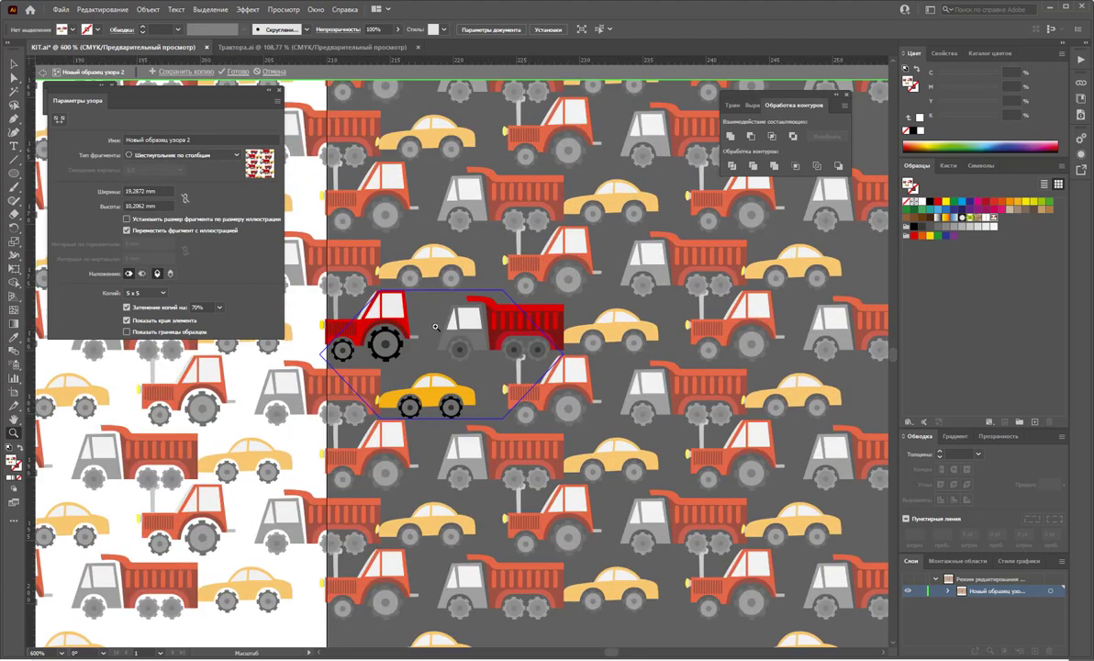
# Enlarge the pattern tile by widening it left and extending its top and bottom edges.
pyautogui.click(58, 119)
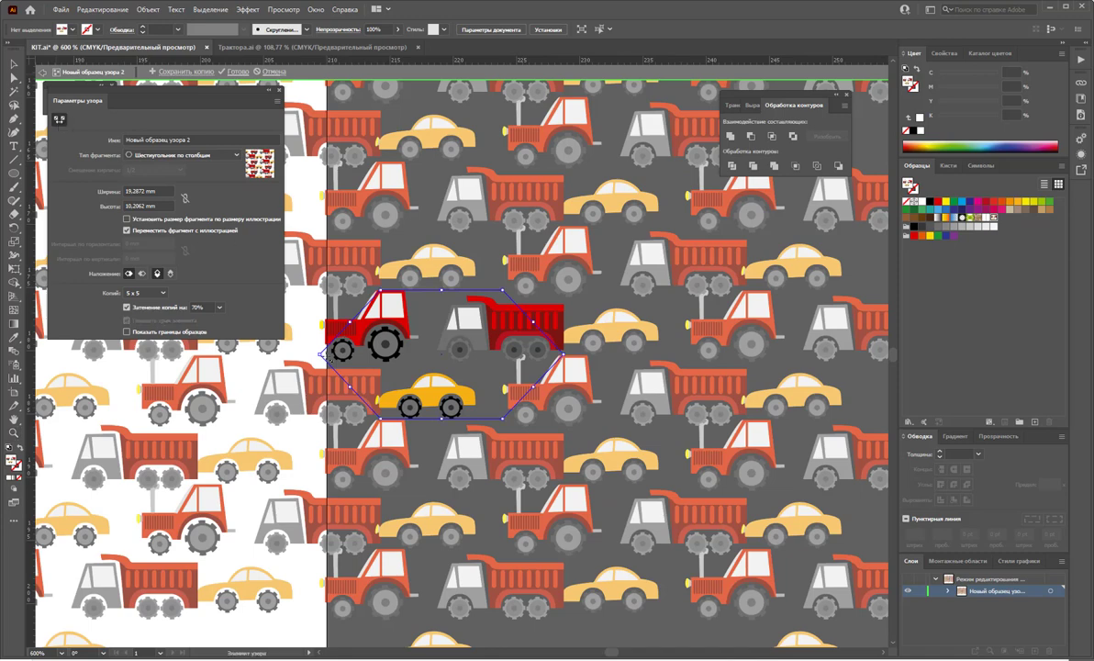
pyautogui.moveTo(321, 355); pyautogui.dragTo(298, 354)
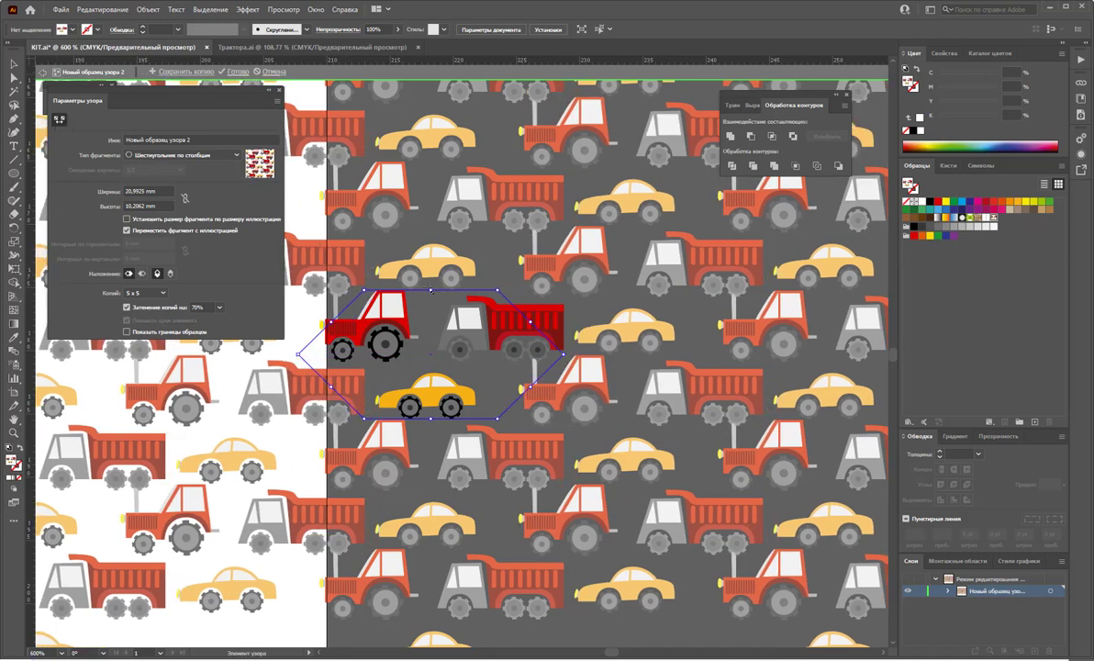
pyautogui.moveTo(430, 291); pyautogui.dragTo(432, 283)
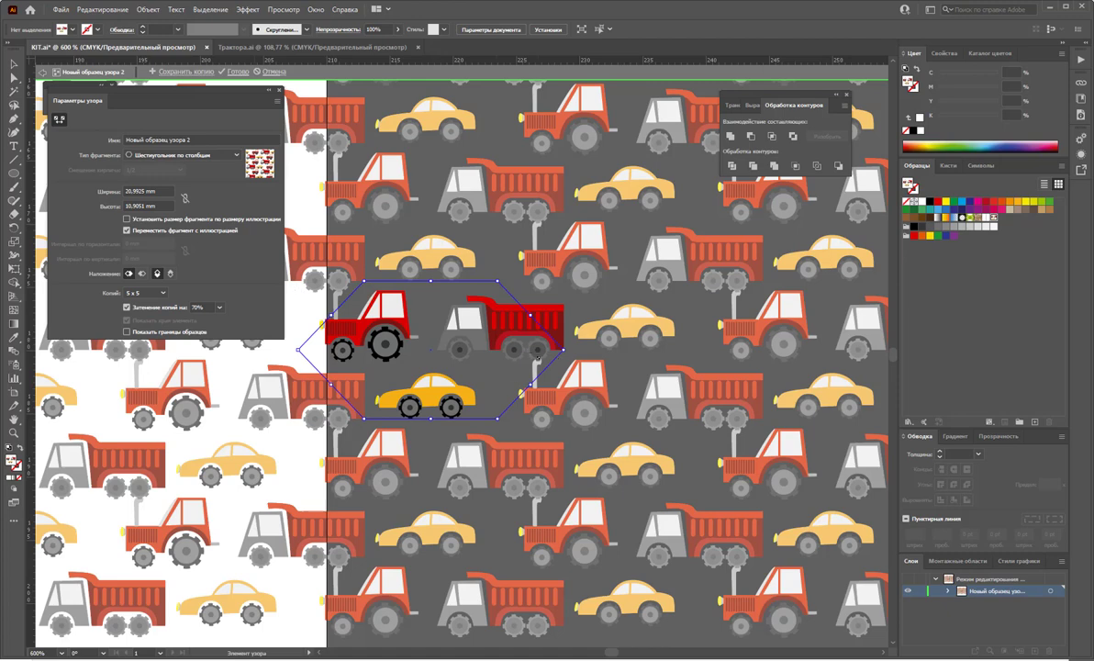
pyautogui.moveTo(430, 419); pyautogui.dragTo(431, 431)
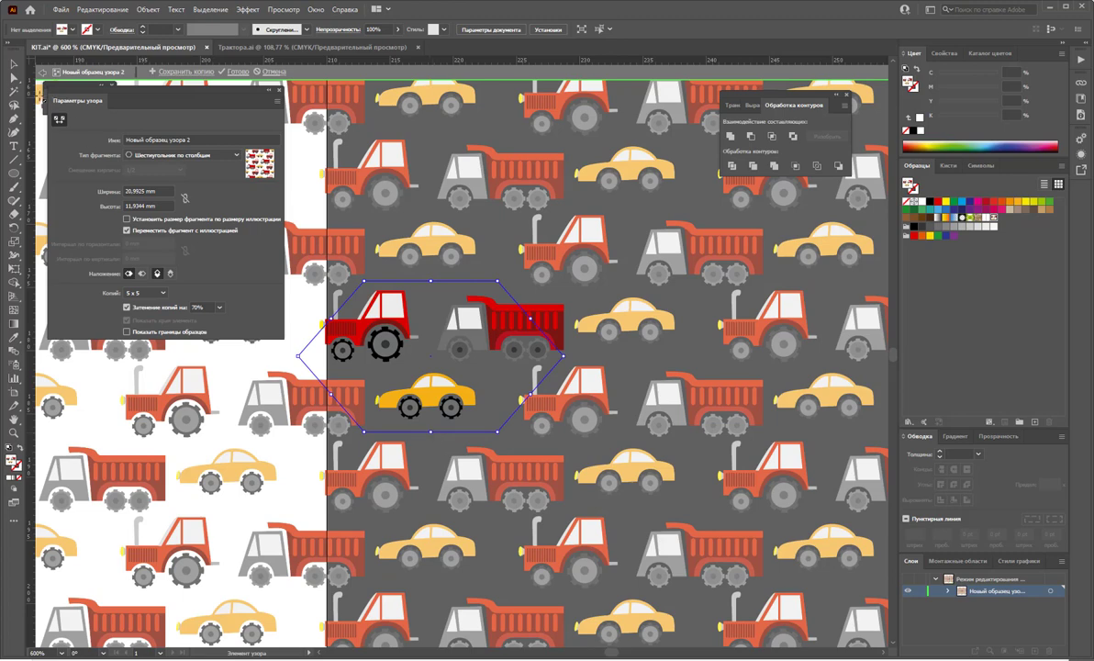
pyautogui.click(59, 120)
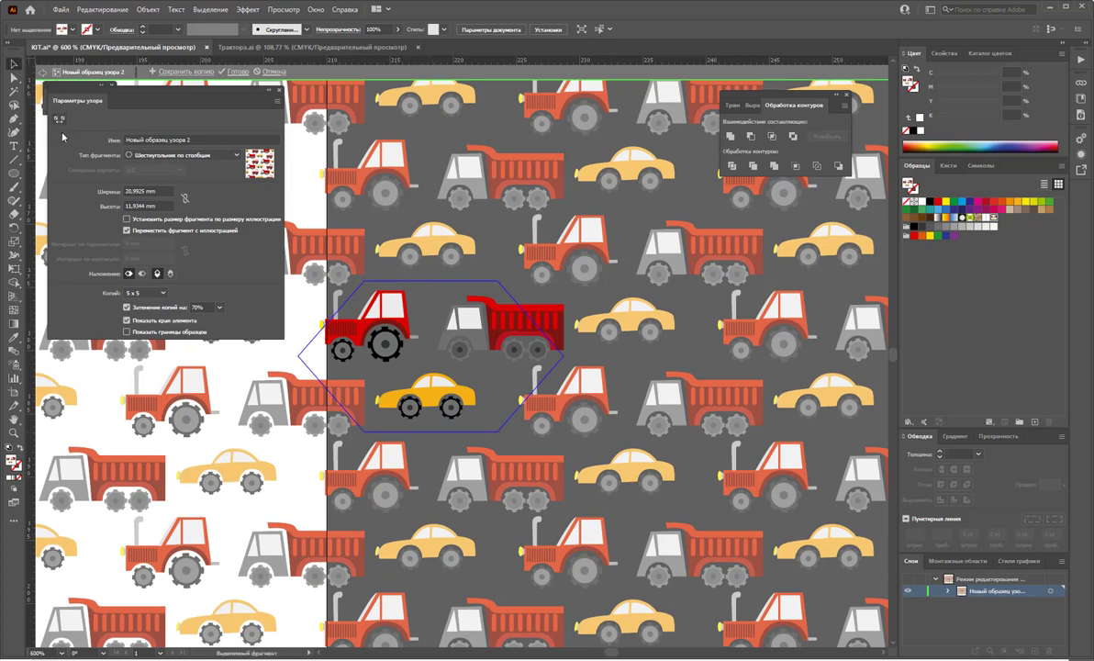
# Re-space the motifs: dump truck left and up, car right and down, tractor left and down.
pyautogui.click(458, 345)
pyautogui.moveTo(511, 336)
pyautogui.mouseDown()
pyautogui.moveTo(494, 331)
pyautogui.moveTo(504, 326)
pyautogui.mouseUp()
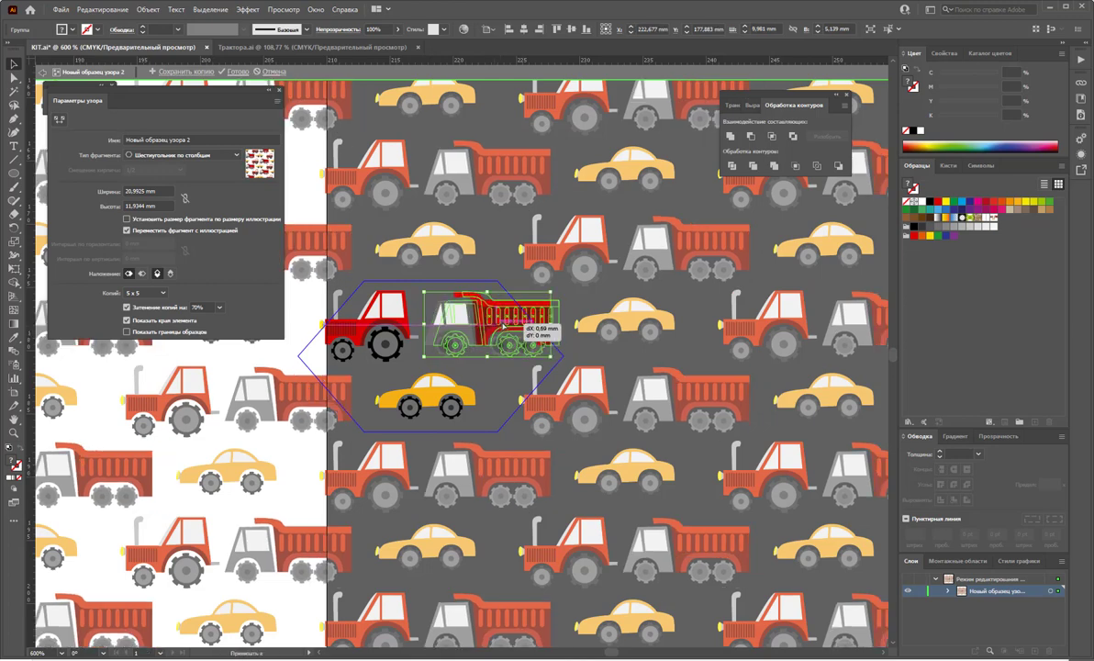
pyautogui.moveTo(404, 368); pyautogui.dragTo(466, 395)
pyautogui.click(367, 316)
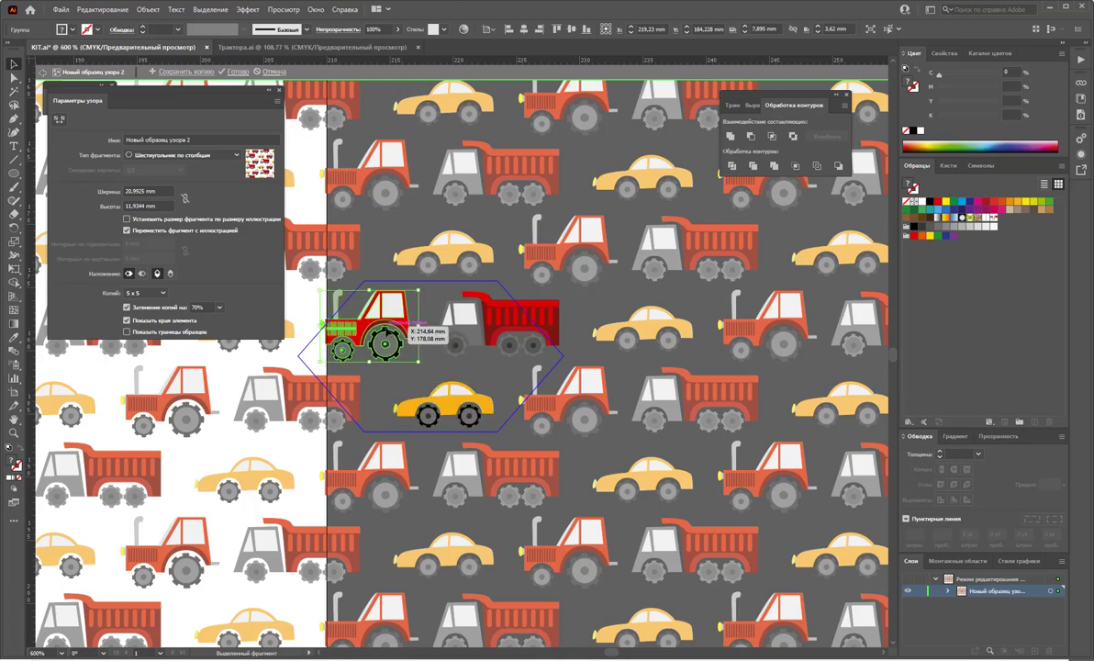
pyautogui.moveTo(394, 315); pyautogui.dragTo(390, 321)
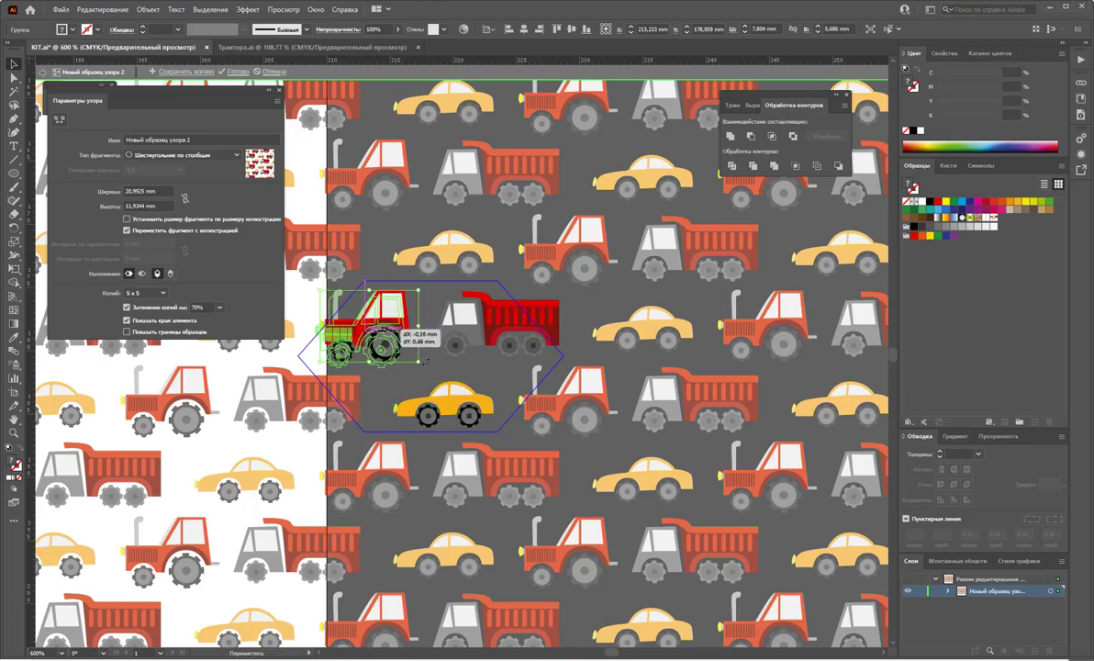
pyautogui.moveTo(426, 360); pyautogui.dragTo(422, 366)
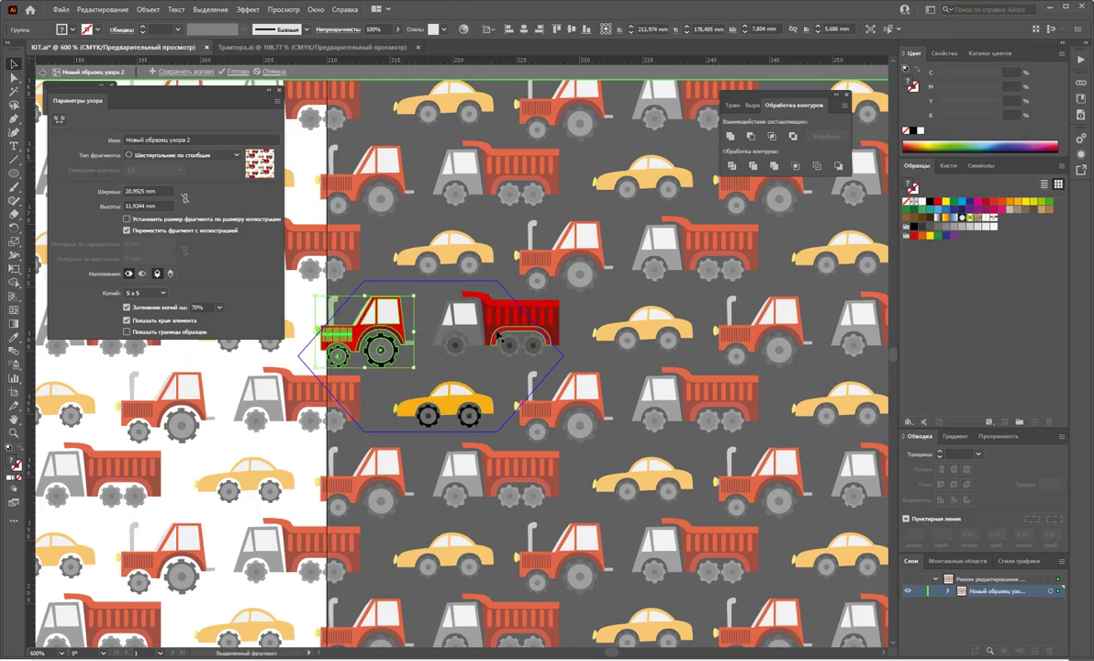
# Raise the tile's top-right corner and nudge the dump truck slightly right.
pyautogui.click(59, 120)
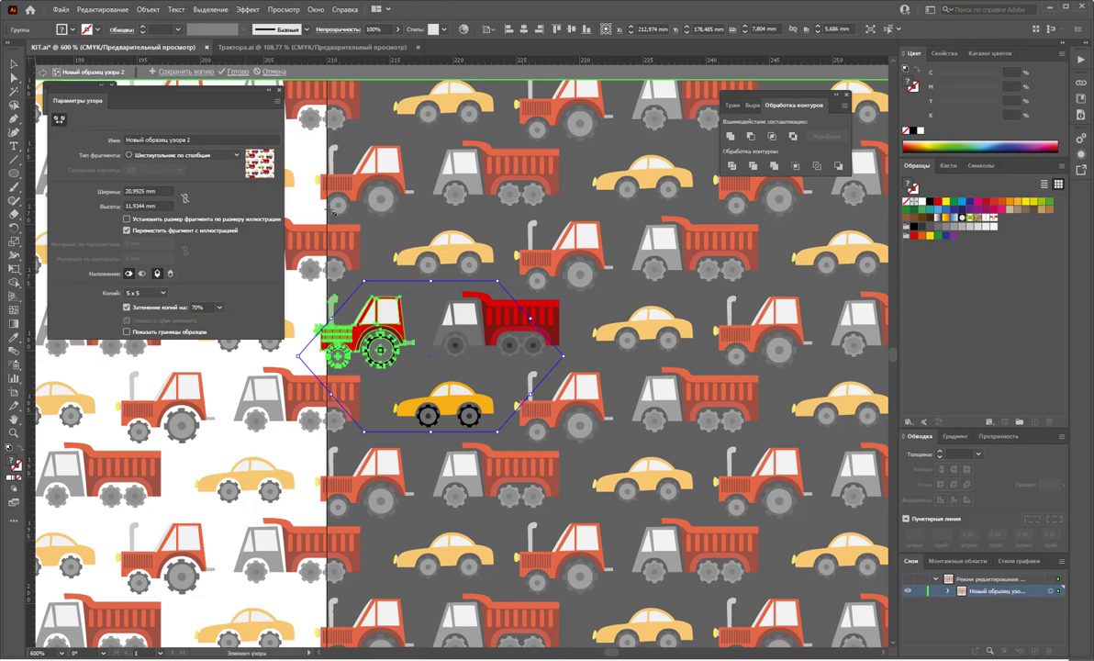
pyautogui.moveTo(495, 284); pyautogui.dragTo(495, 264)
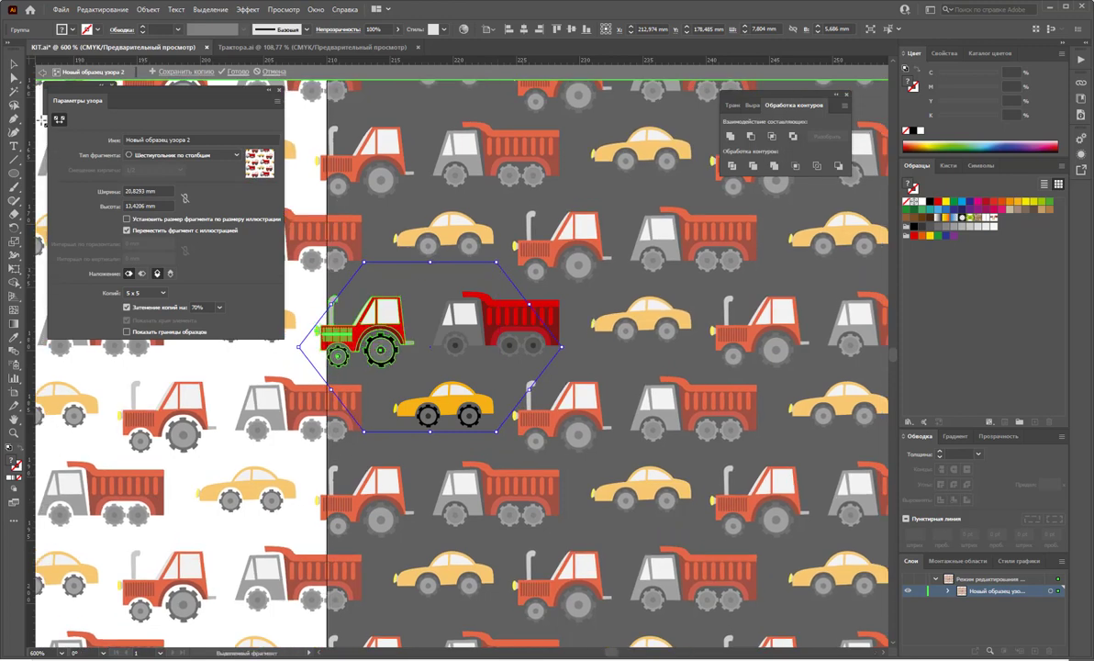
pyautogui.click(59, 119)
pyautogui.moveTo(496, 328); pyautogui.dragTo(510, 330)
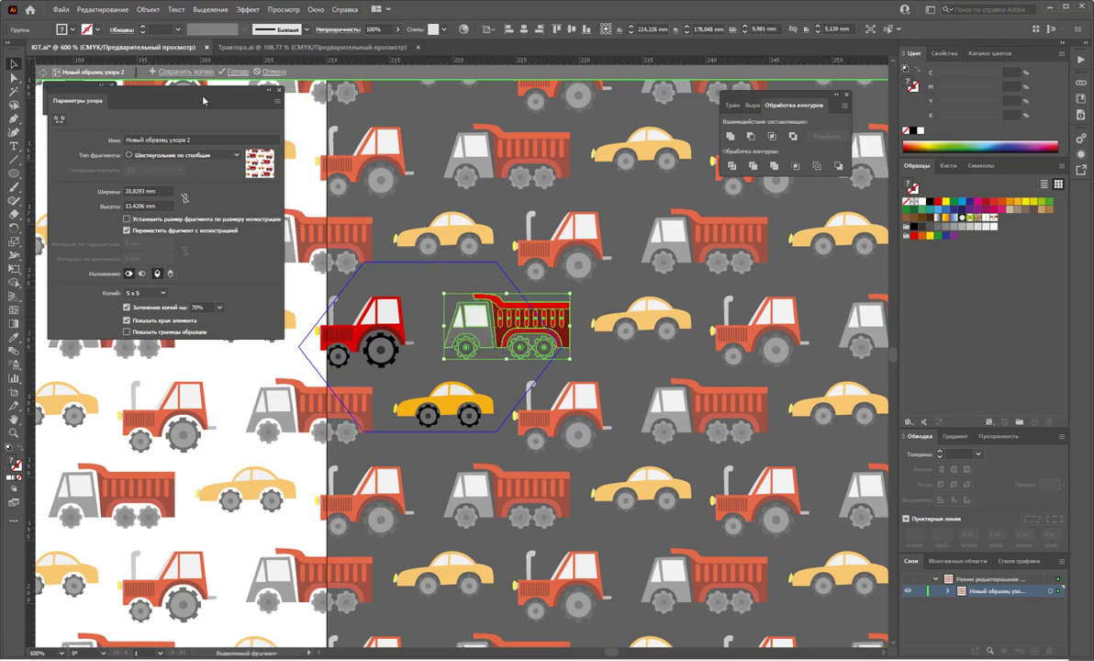
# Exit pattern editing, zoom out, and delete the small leftover vehicle objects.
pyautogui.click(237, 72)
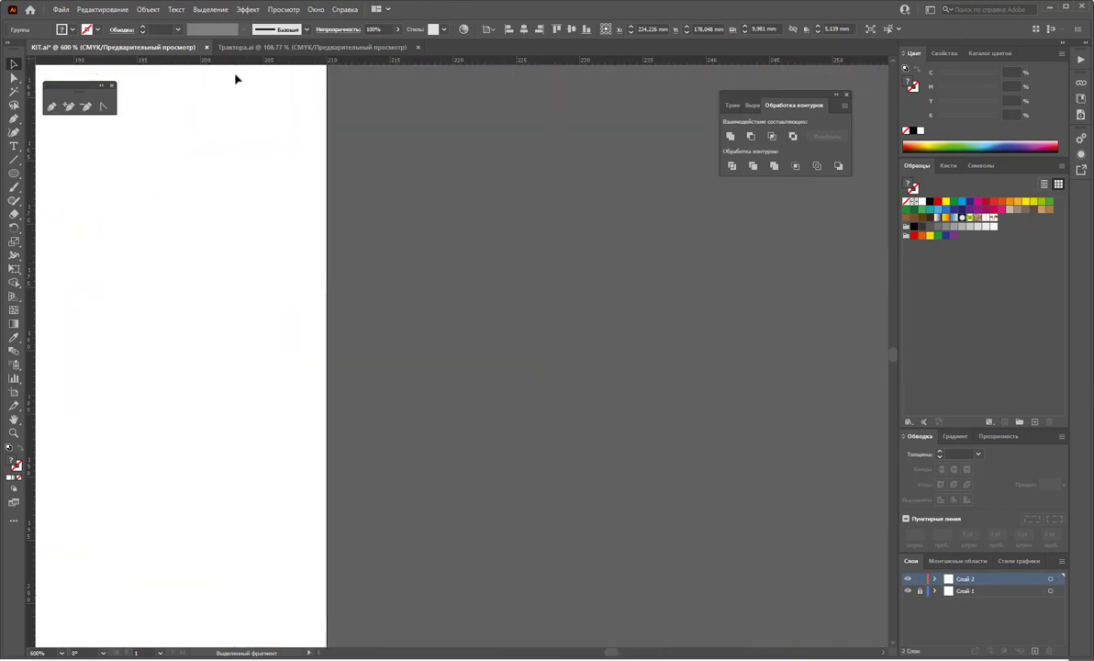
pyautogui.click(542, 325)
pyautogui.press('z')
pyautogui.keyDown('alt'); pyautogui.click(300, 356); pyautogui.keyUp('alt')
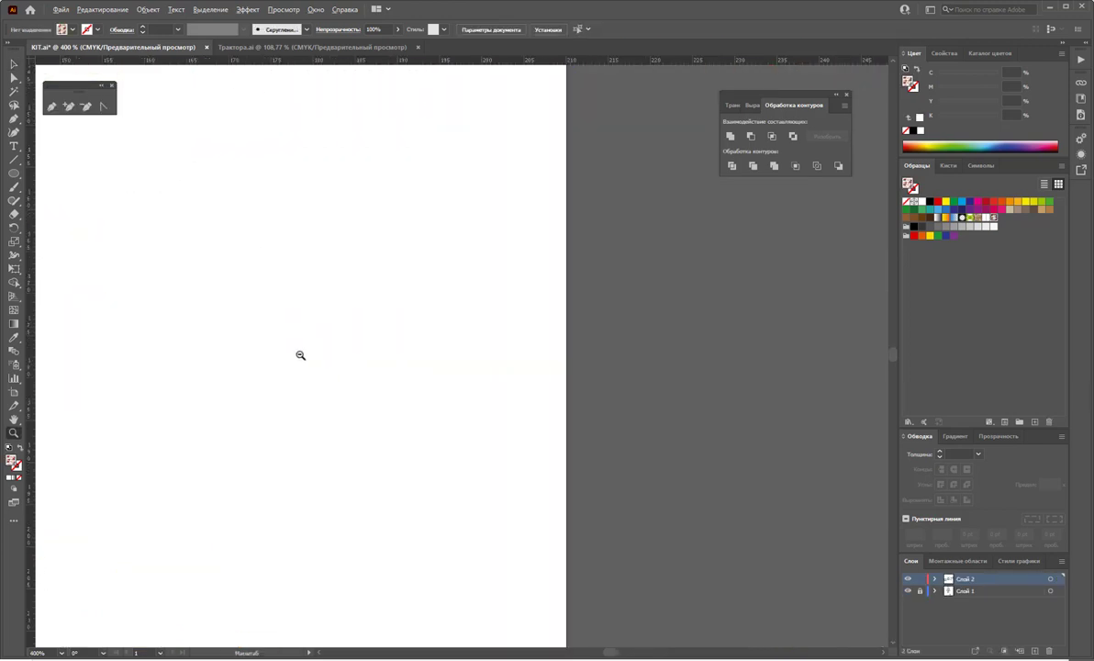
pyautogui.keyDown('alt'); pyautogui.click(380, 356); pyautogui.keyUp('alt')
pyautogui.keyDown('alt'); pyautogui.click(640, 373); pyautogui.keyUp('alt')
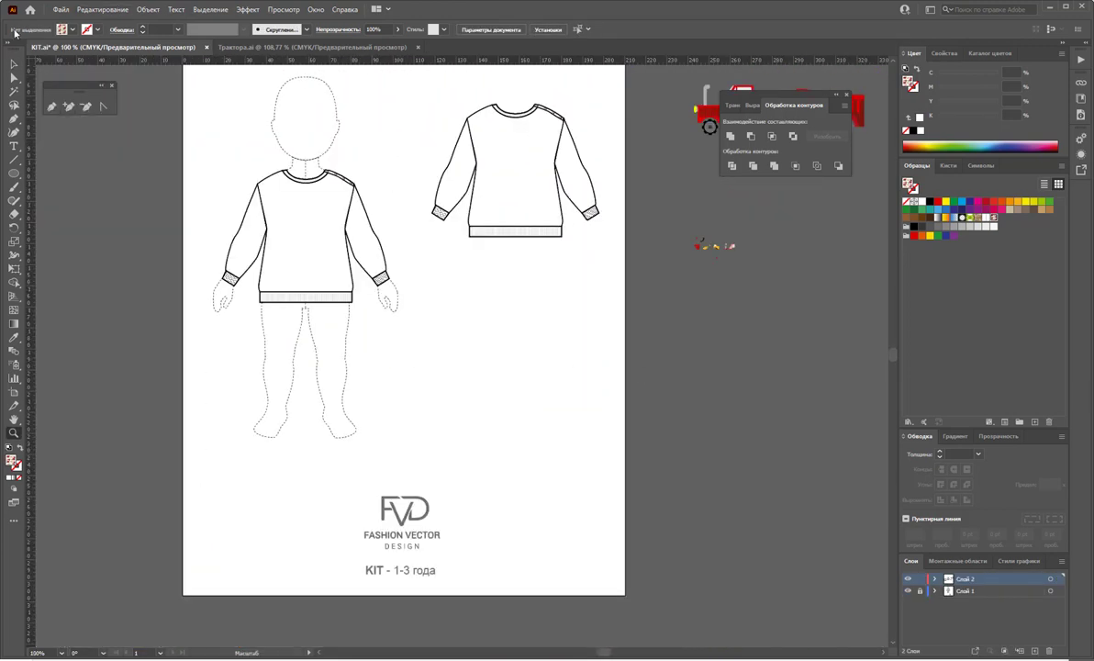
pyautogui.click(14, 63)
pyautogui.moveTo(662, 215); pyautogui.dragTo(739, 258)
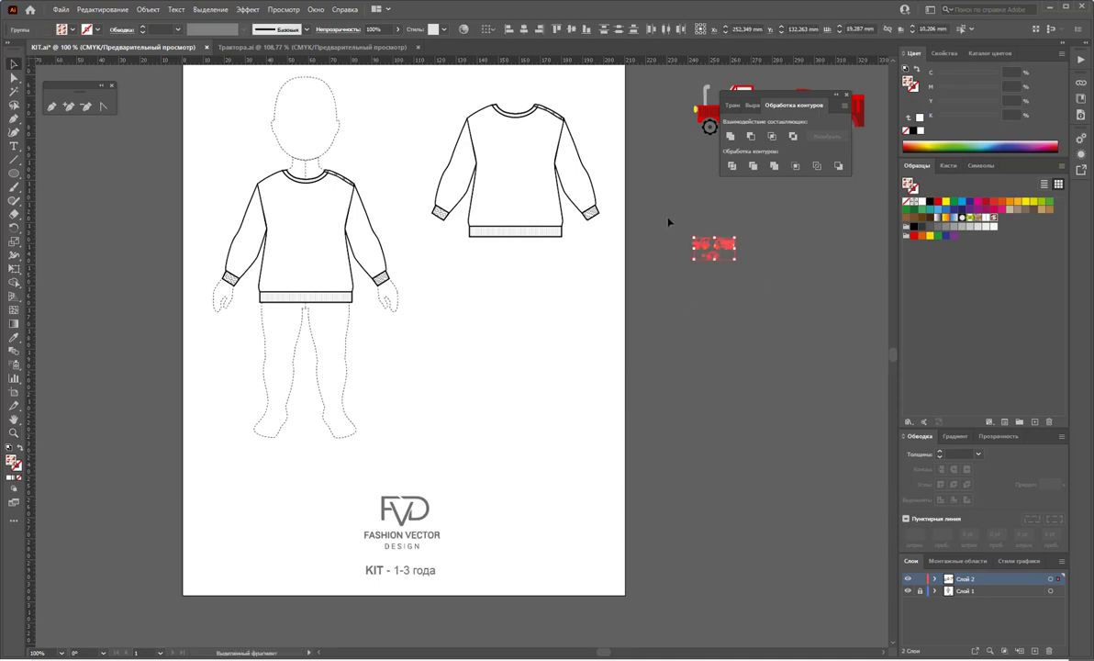
pyautogui.press('Delete')
# Draw a rectangle filled with the vehicle pattern beside the artboard.
pyautogui.click(14, 173)
pyautogui.moveTo(13, 174); pyautogui.dragTo(56, 162)
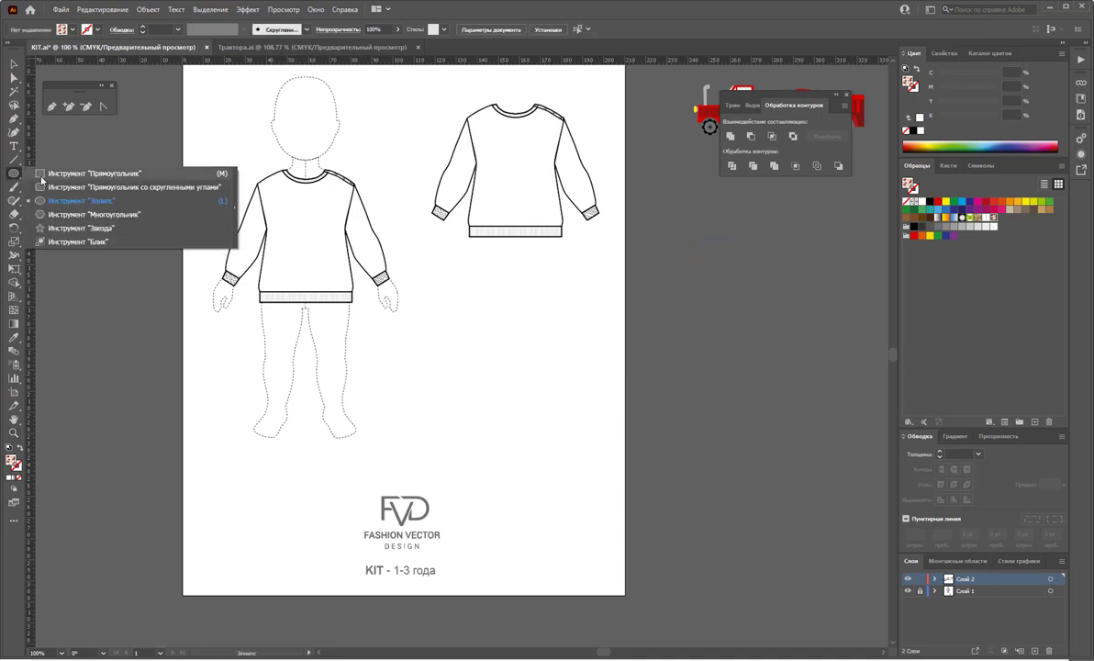
pyautogui.moveTo(666, 217)
pyautogui.mouseDown()
pyautogui.moveTo(863, 498)
pyautogui.moveTo(886, 455)
pyautogui.mouseUp()
pyautogui.click(14, 64)
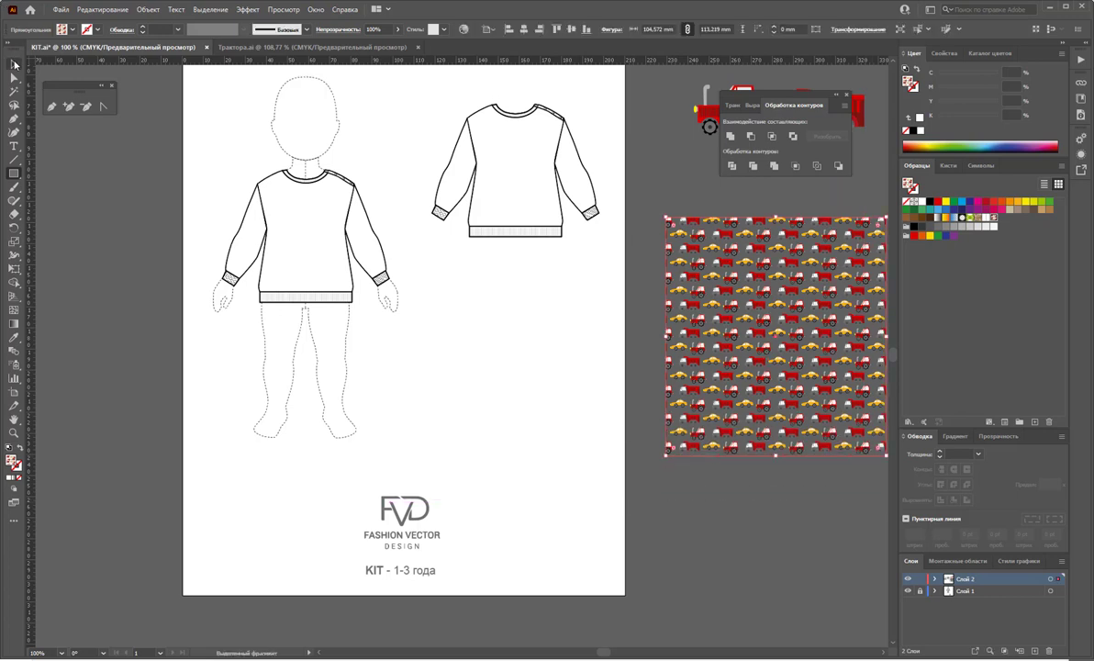
pyautogui.click(776, 486)
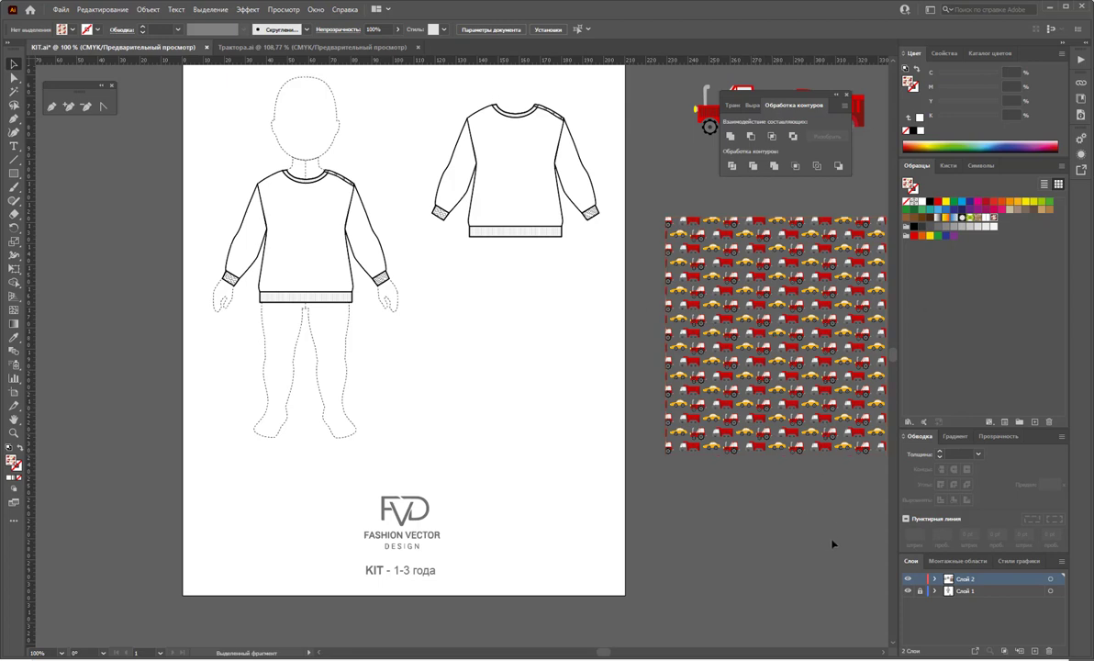
pyautogui.hscroll(3, 879, 657)
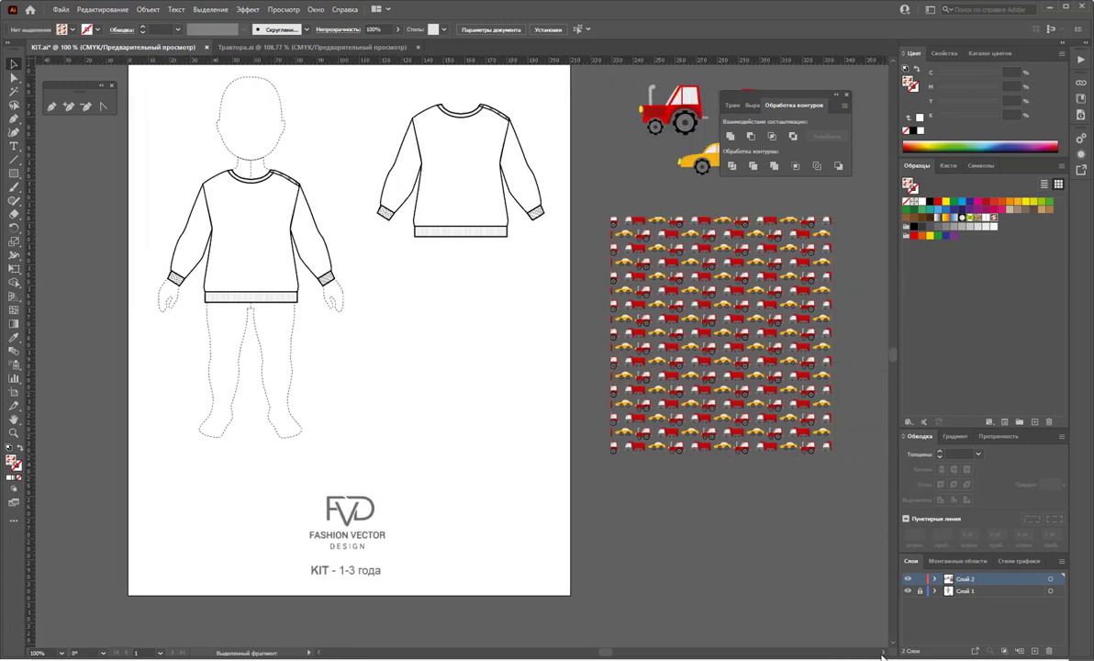
# Fill the sweatshirt body and left sleeve with the vehicle pattern swatch.
pyautogui.click(463, 174)
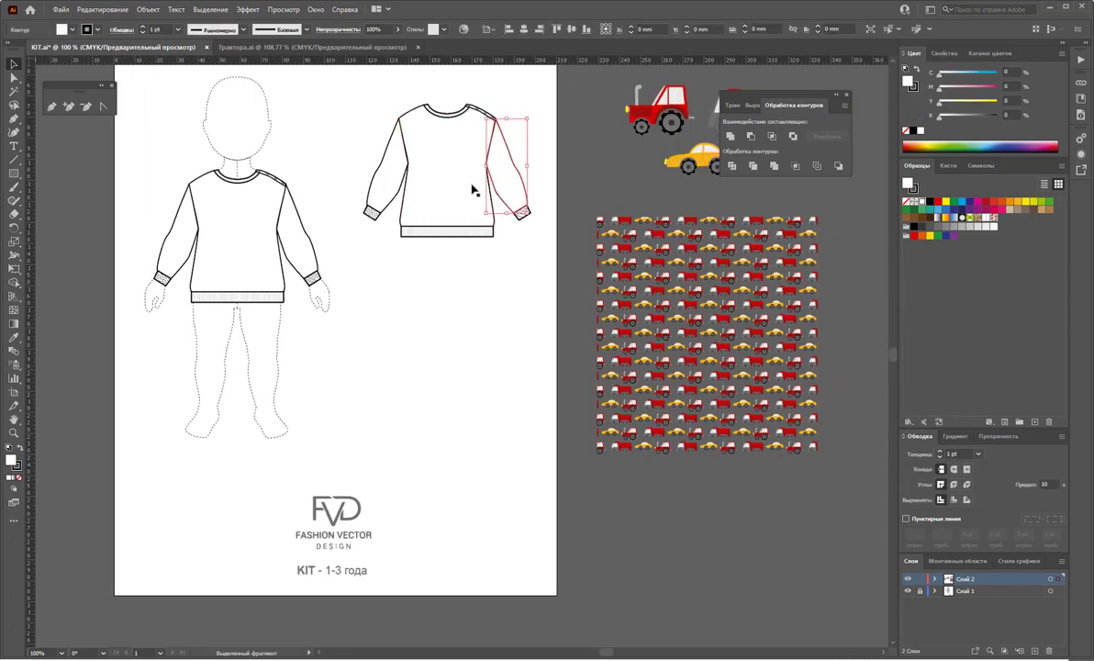
pyautogui.keyDown('shift'); pyautogui.click(383, 190); pyautogui.keyUp('shift')
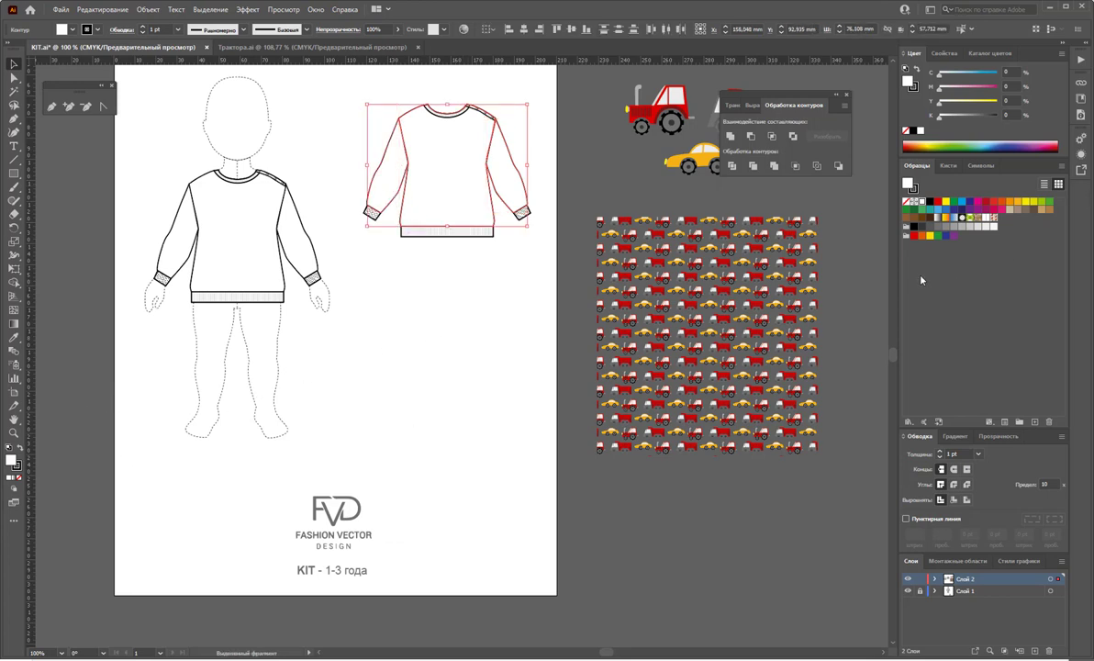
pyautogui.click(992, 221)
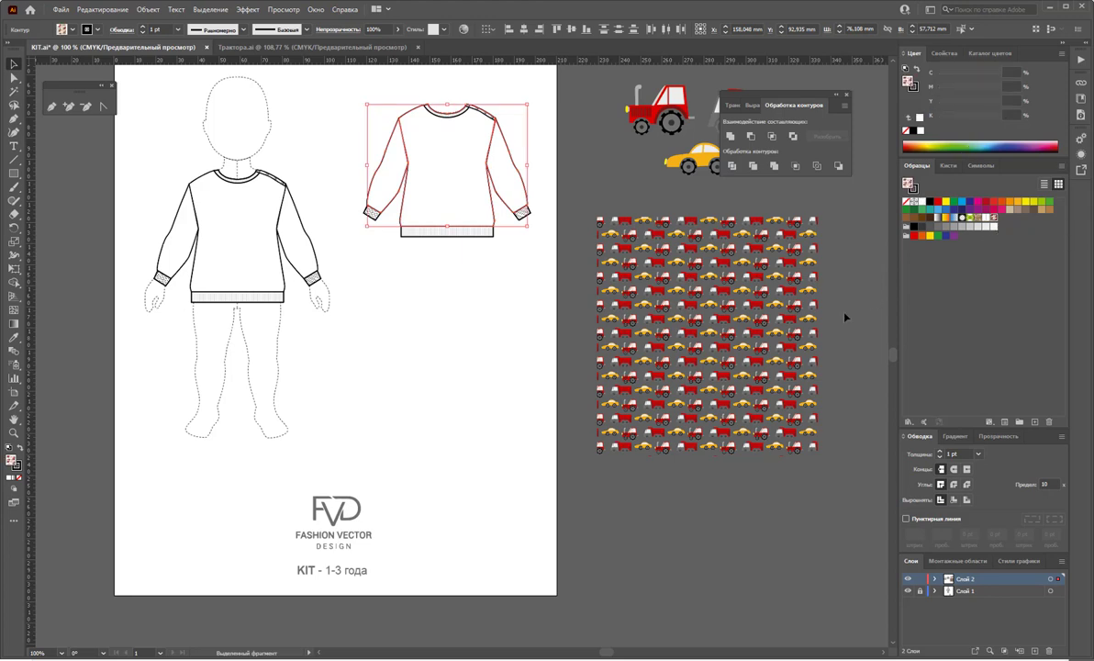
pyautogui.moveTo(484, 173); pyautogui.dragTo(456, 358)
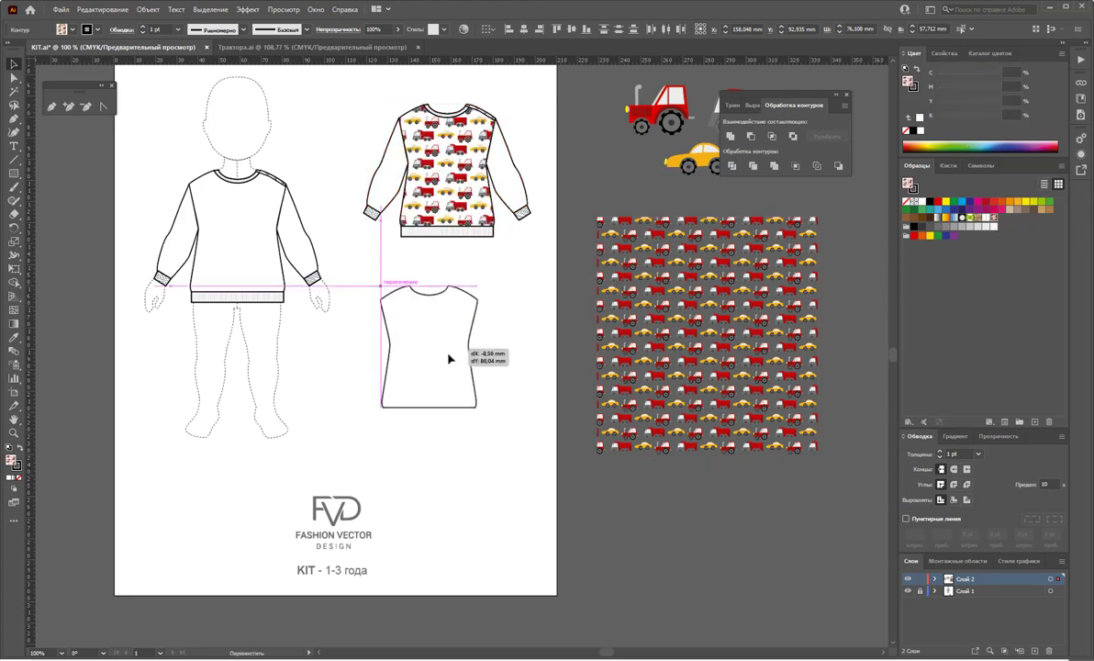
pyautogui.hotkey('ctrl', 'z')
pyautogui.hotkey('ctrl', 'z')
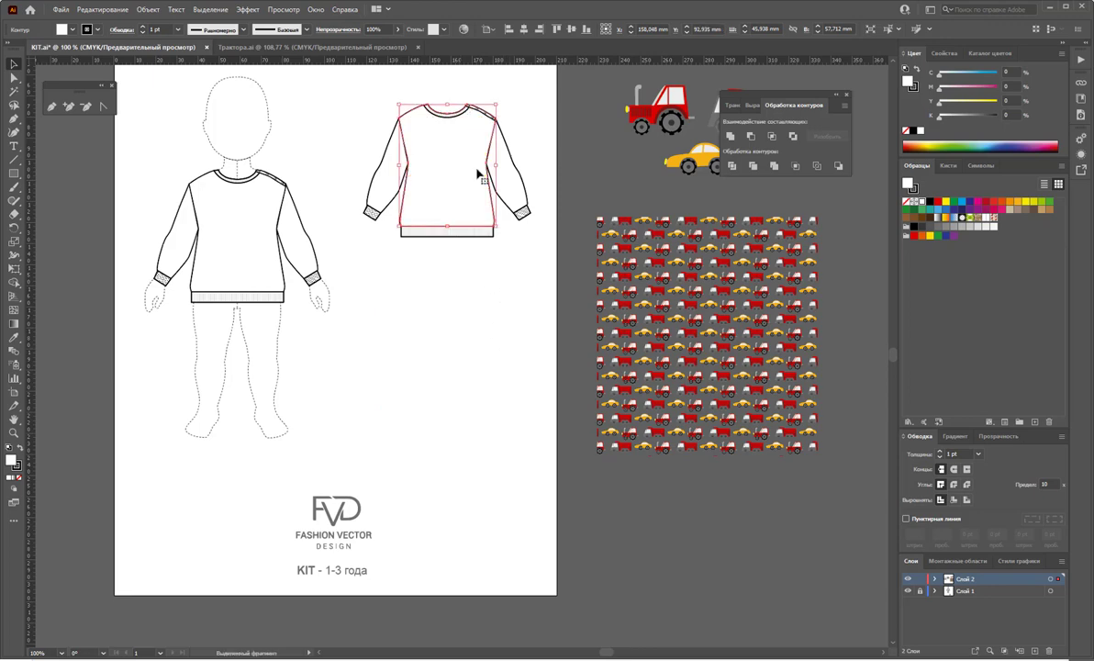
# Bring the pattern-filled pieces forward with Arrange and select the right sleeve.
pyautogui.click(443, 183)
pyautogui.rightClick(373, 183)
pyautogui.moveTo(407, 361)
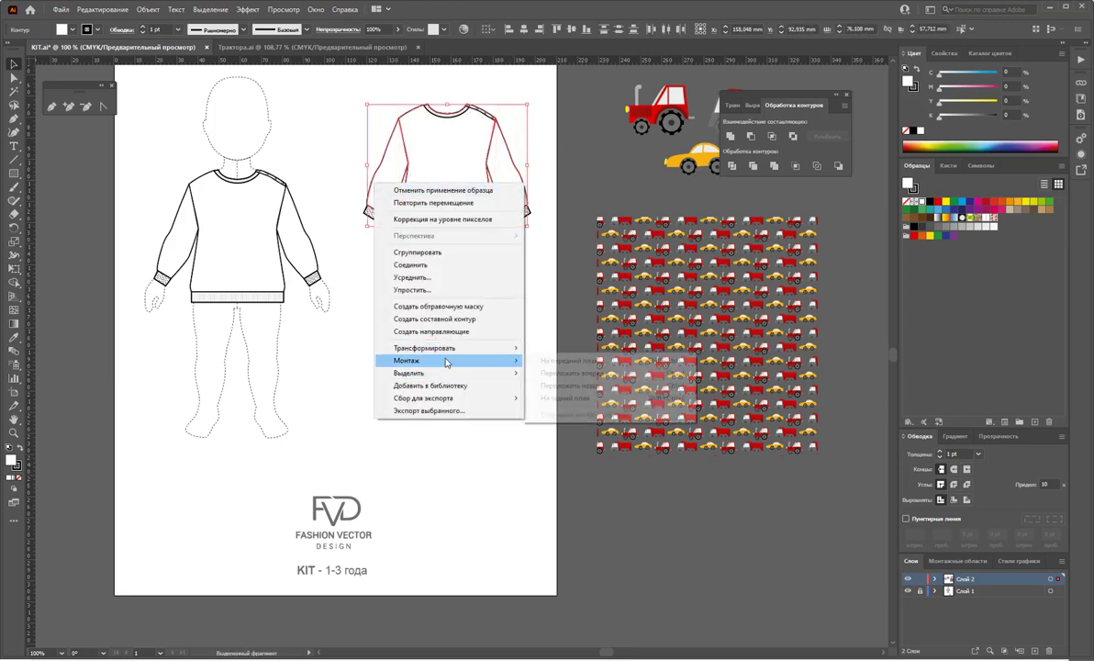
pyautogui.click(570, 384)
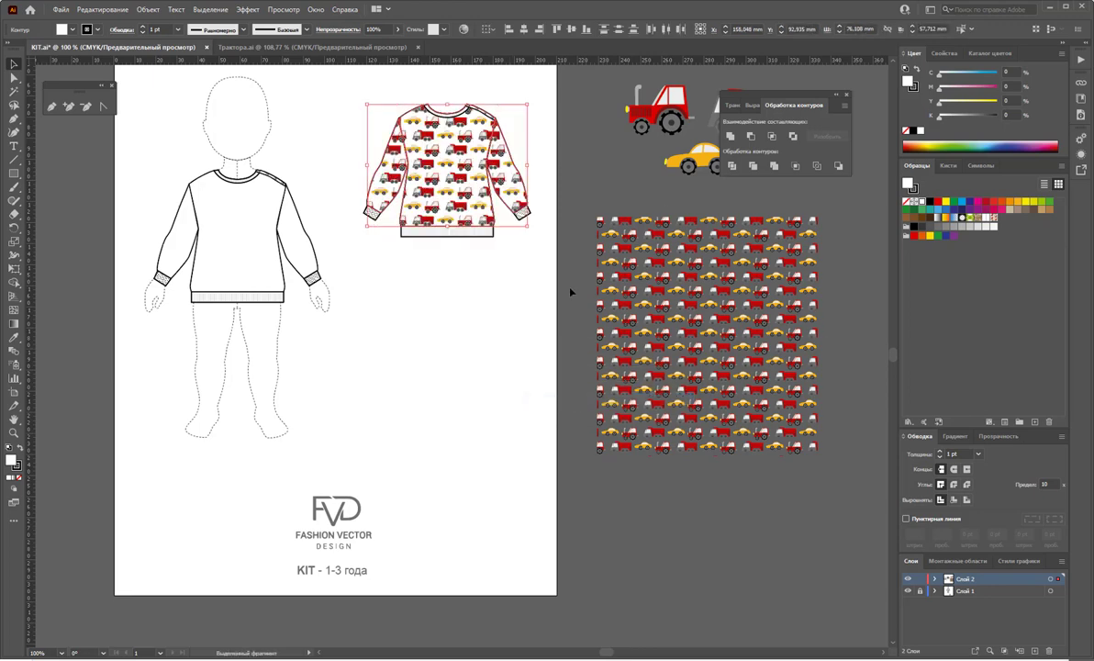
pyautogui.click(514, 170)
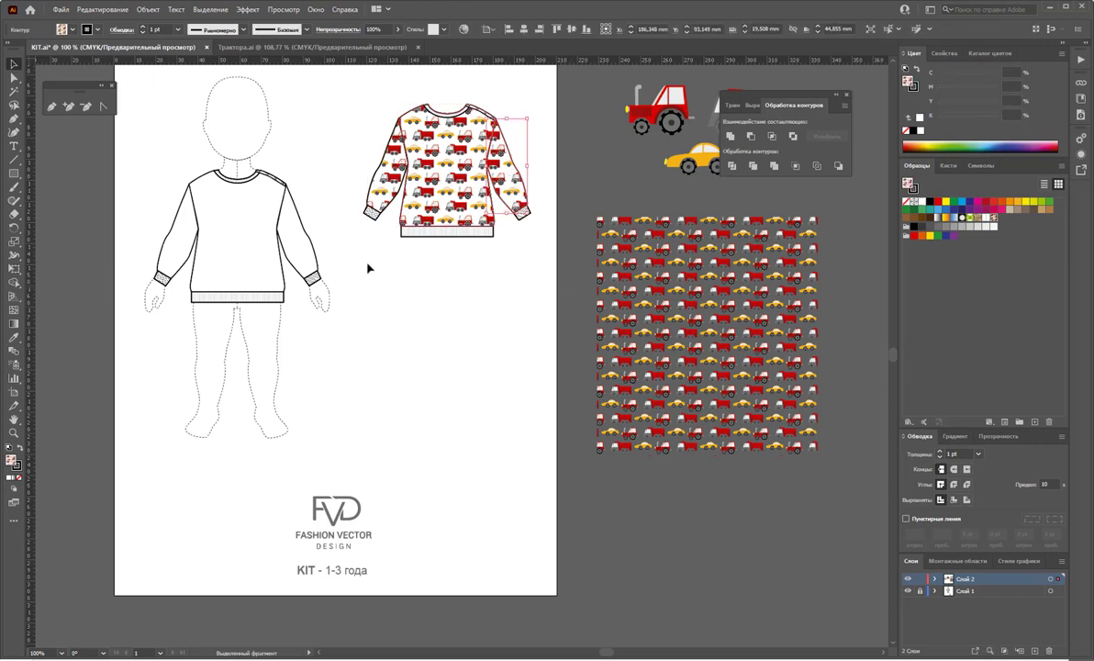
pyautogui.click(14, 431)
# Zoom in and drag the striped ribbing pieces down off the patterned sweatshirt.
pyautogui.click(476, 260)
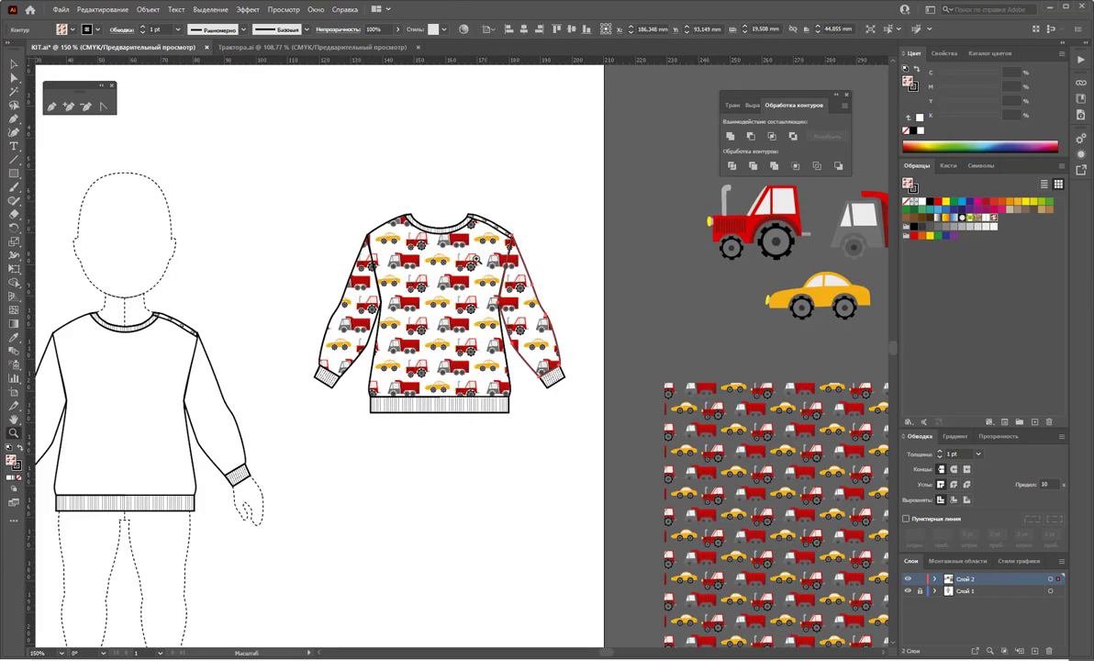
pyautogui.click(476, 258)
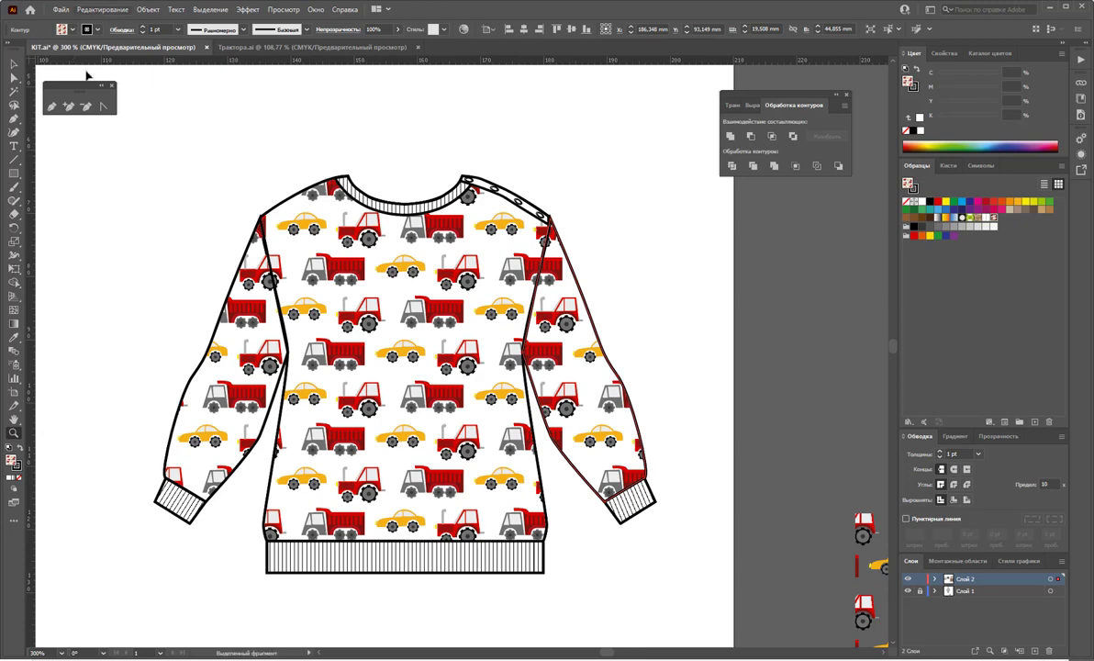
pyautogui.click(13, 63)
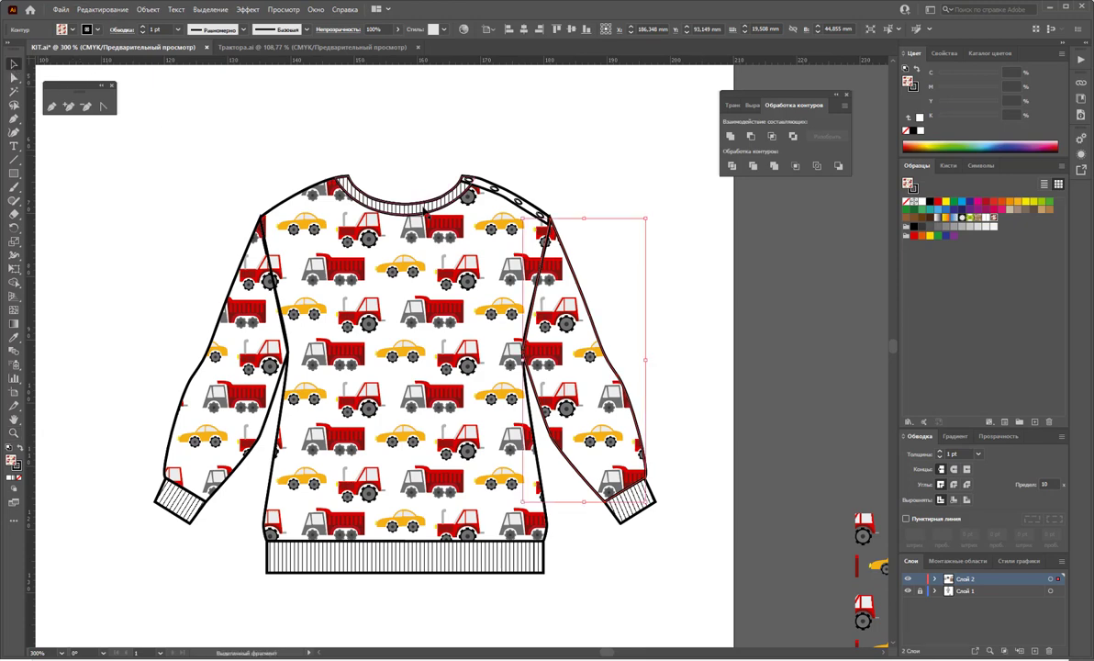
pyautogui.click(423, 213)
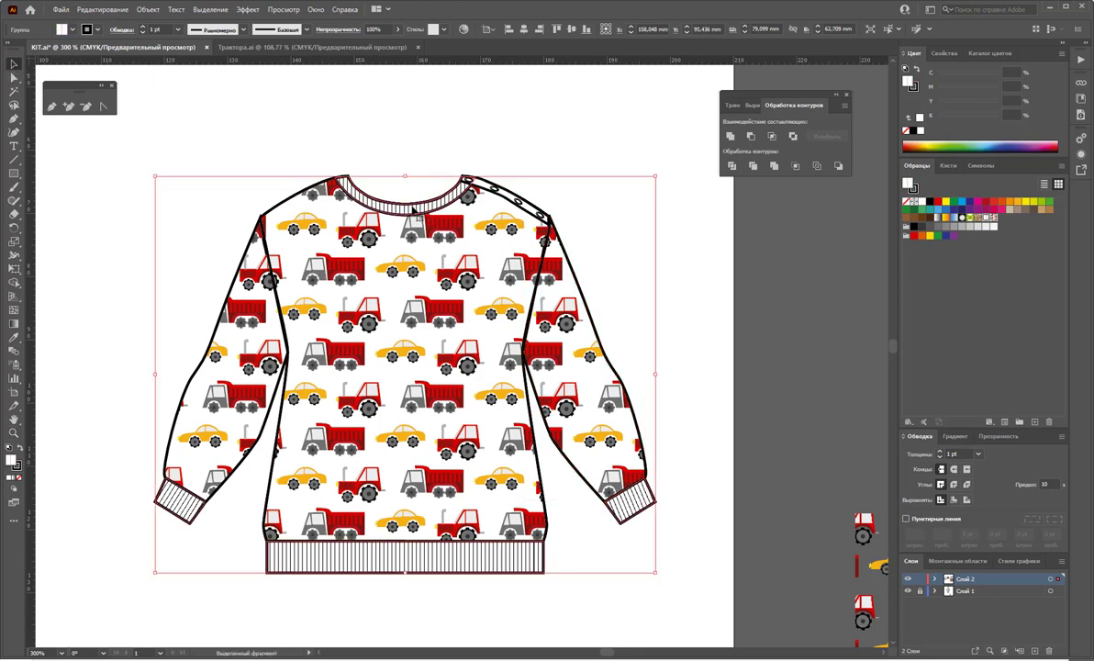
pyautogui.moveTo(414, 209); pyautogui.dragTo(469, 617)
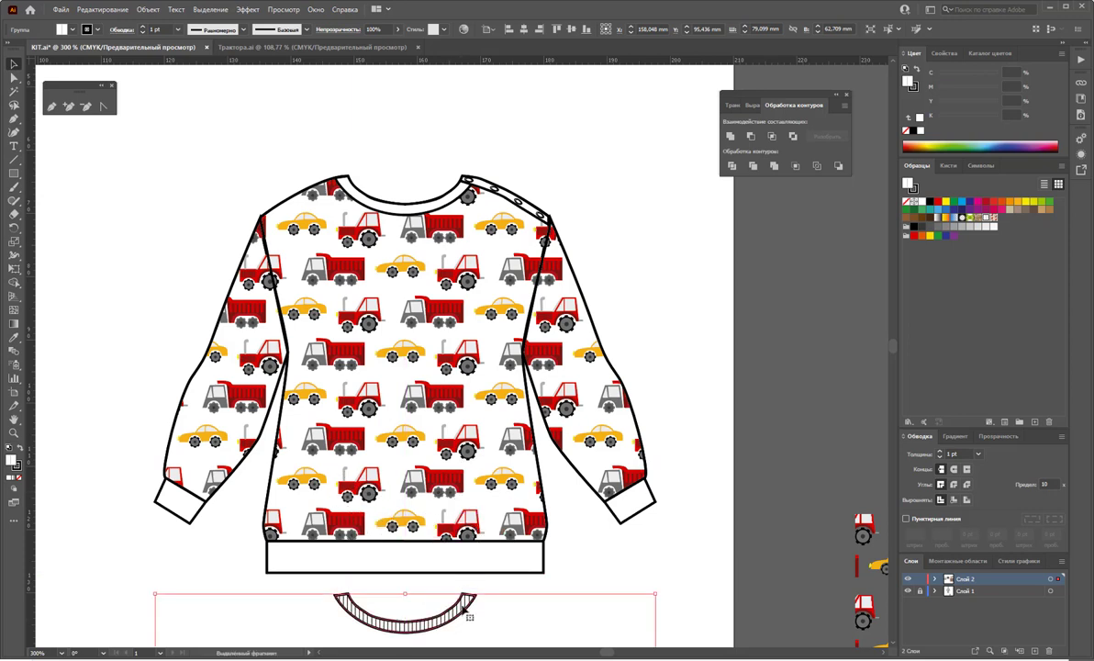
pyautogui.click(617, 547)
# Select the hem band, both cuffs and the body, then scroll to the vehicles.
pyautogui.moveTo(613, 445); pyautogui.dragTo(219, 551)
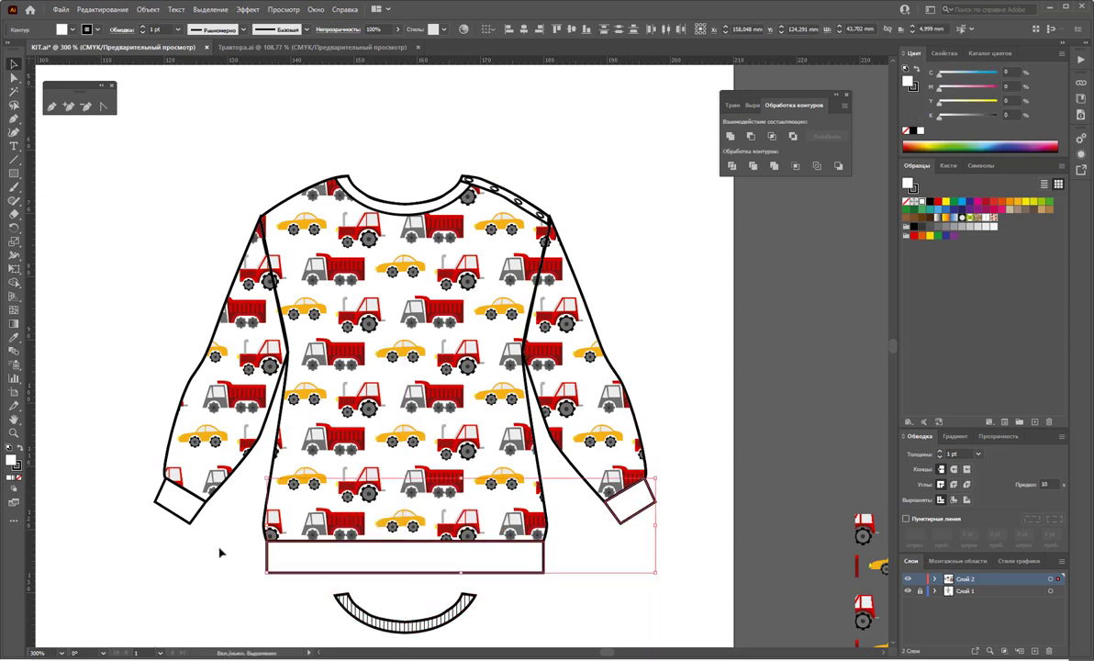
pyautogui.keyDown('shift'); pyautogui.click(185, 487); pyautogui.keyUp('shift')
pyautogui.keyDown('shift'); pyautogui.click(376, 184); pyautogui.keyUp('shift')
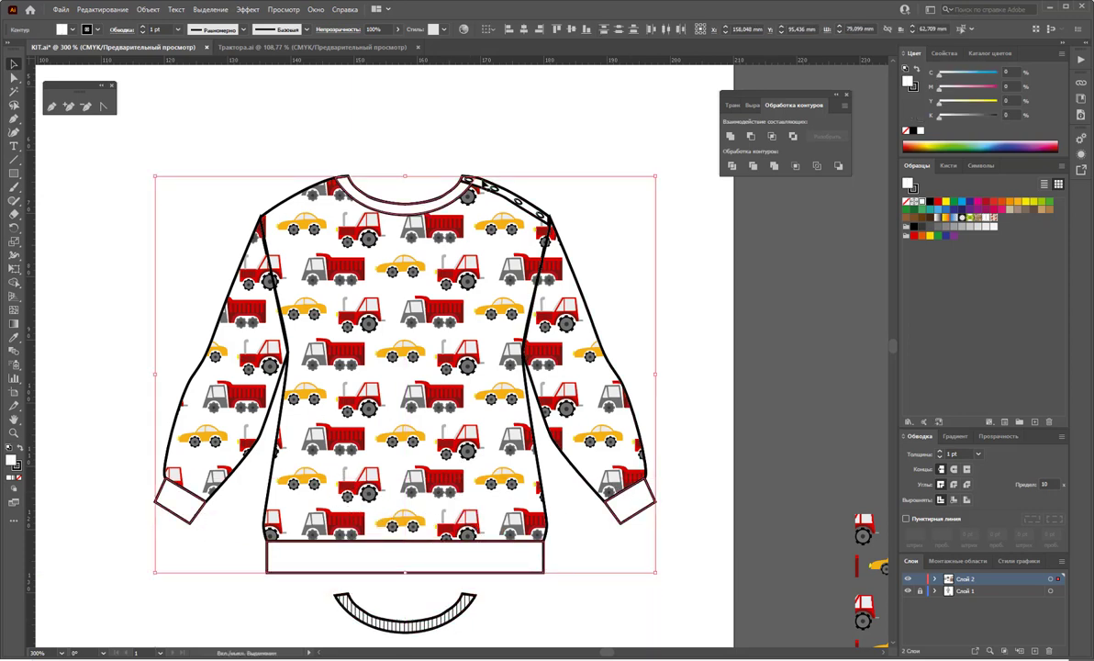
pyautogui.click(884, 655)
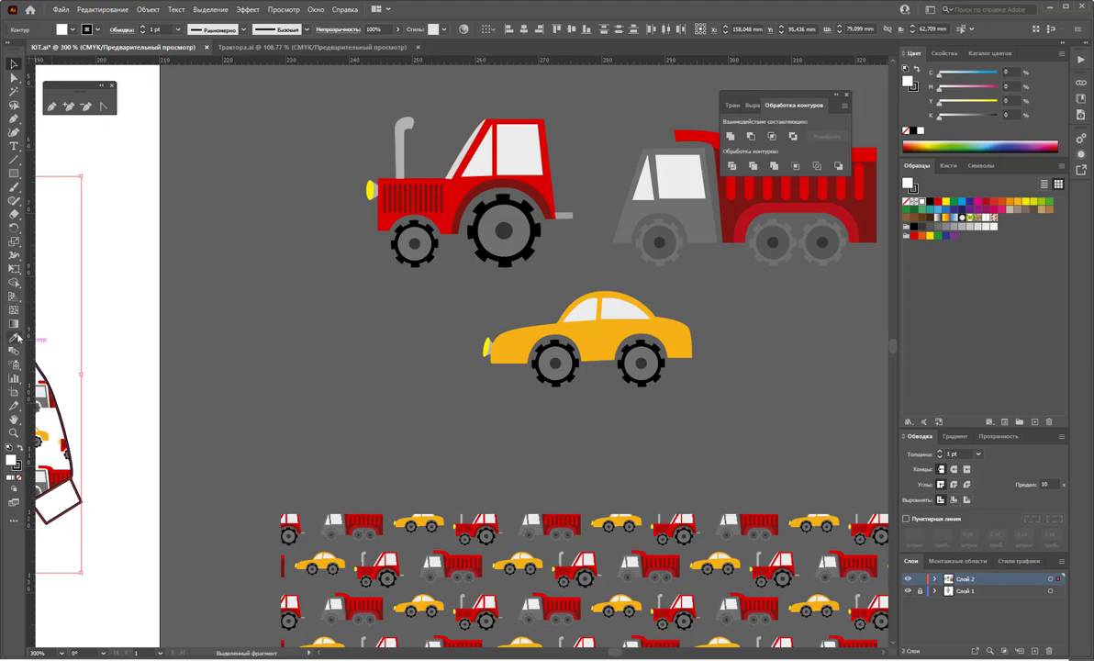
# Eyedropper the dump truck's dark red onto the hem band and cuffs.
pyautogui.click(17, 337)
pyautogui.click(721, 204)
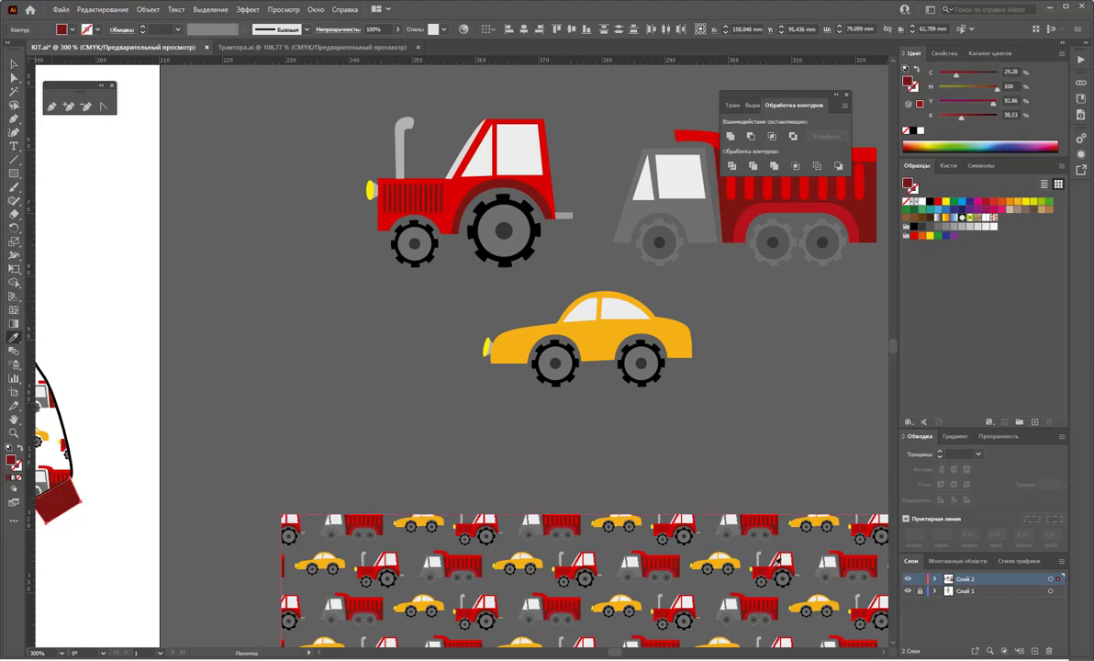
pyautogui.moveTo(614, 656); pyautogui.dragTo(608, 653)
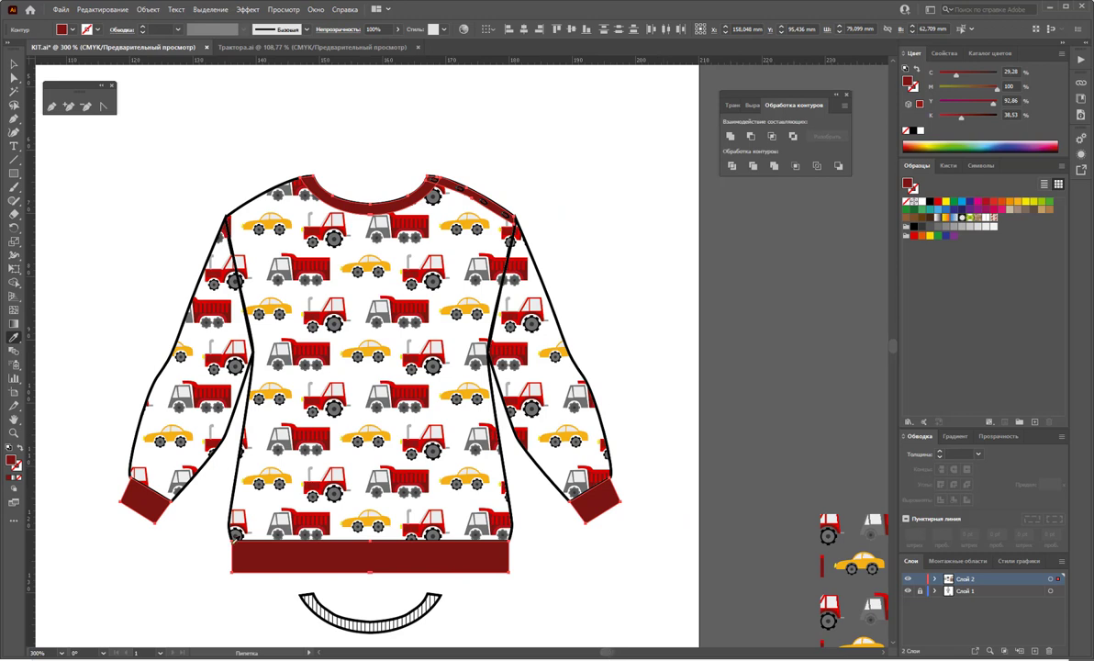
# Move the neckline rib piece back onto the collar and nudge the sweatshirt down slightly.
pyautogui.hotkey('ctrl', 'shift', 'a')
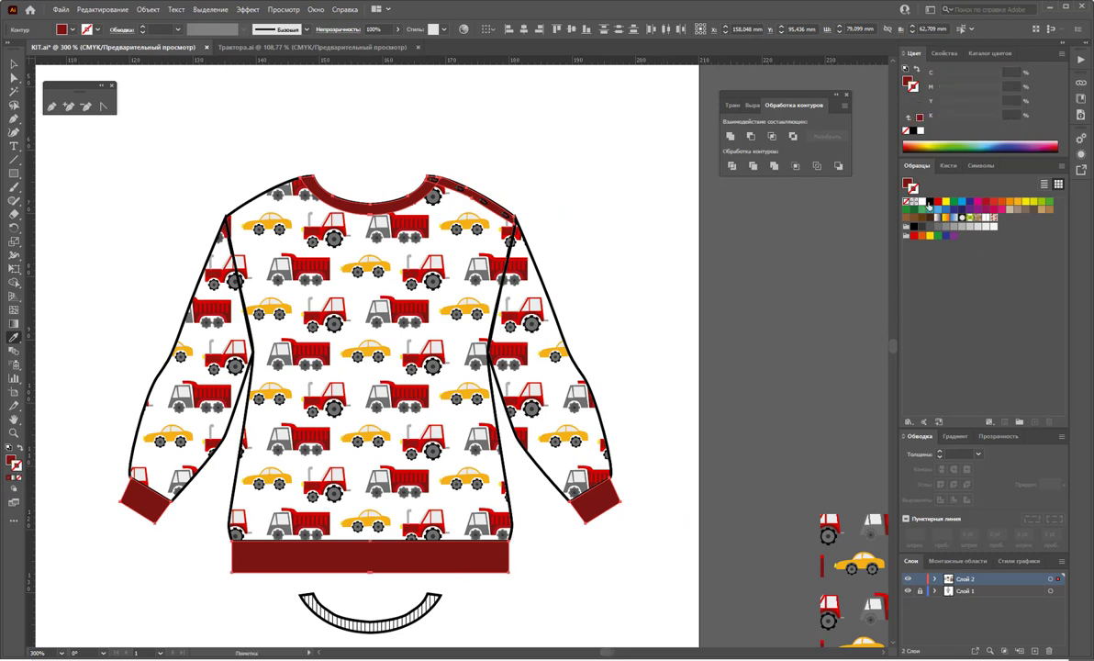
pyautogui.hotkey('ctrl', 'a')
pyautogui.click(14, 63)
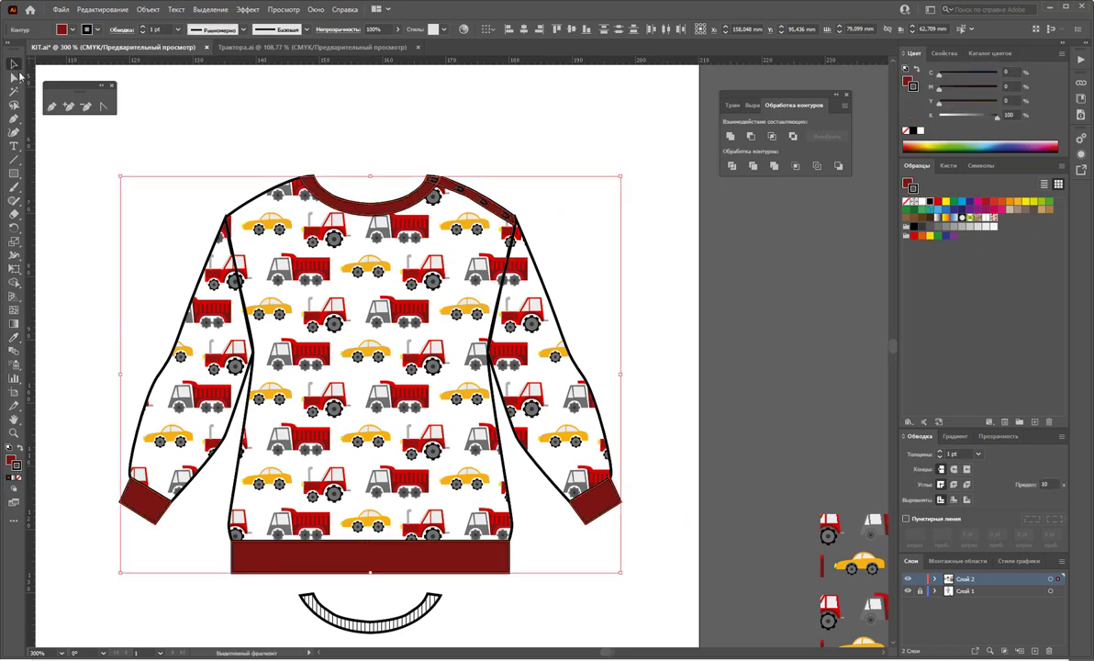
pyautogui.click(614, 243)
pyautogui.moveTo(437, 610); pyautogui.dragTo(437, 194)
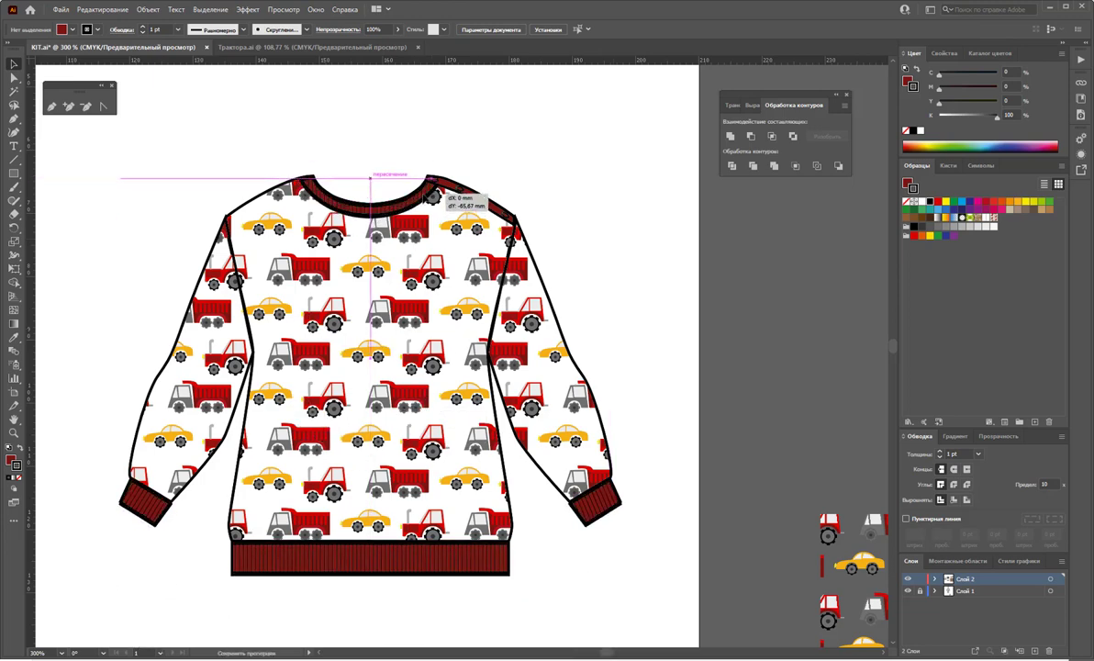
pyautogui.click(617, 244)
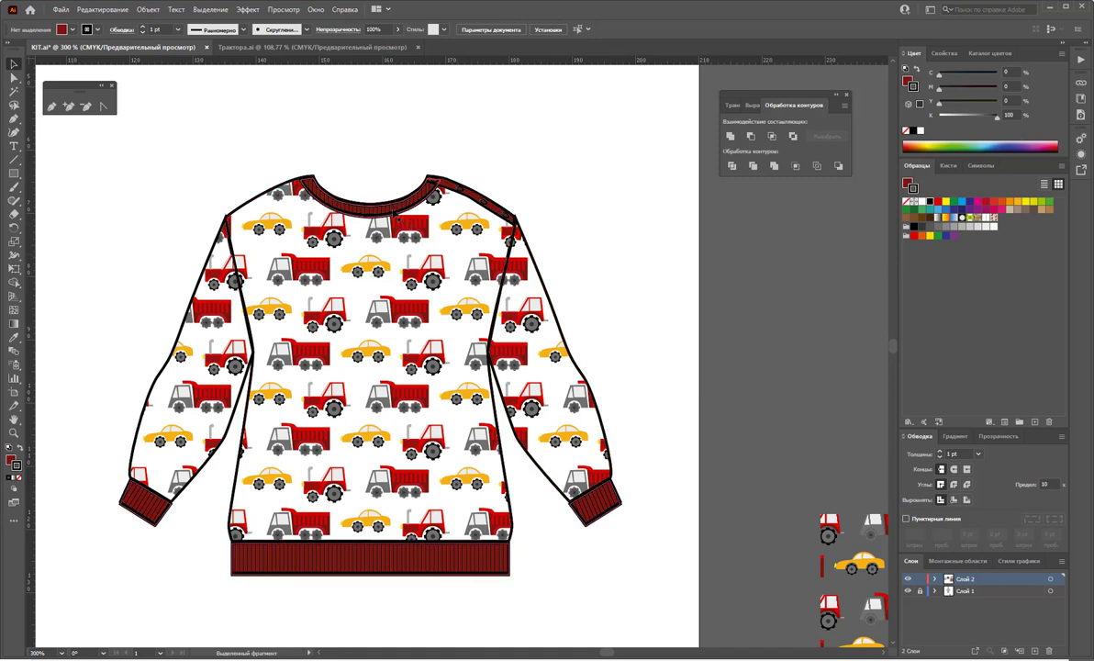
pyautogui.click(395, 215)
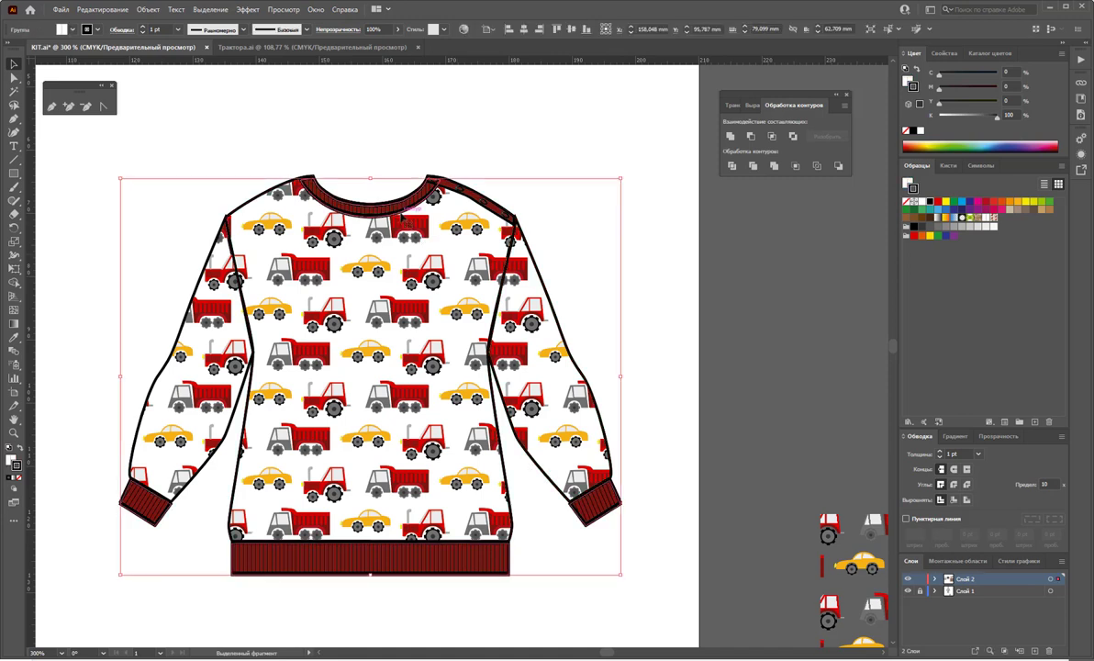
pyautogui.press('Down')
pyautogui.click(659, 321)
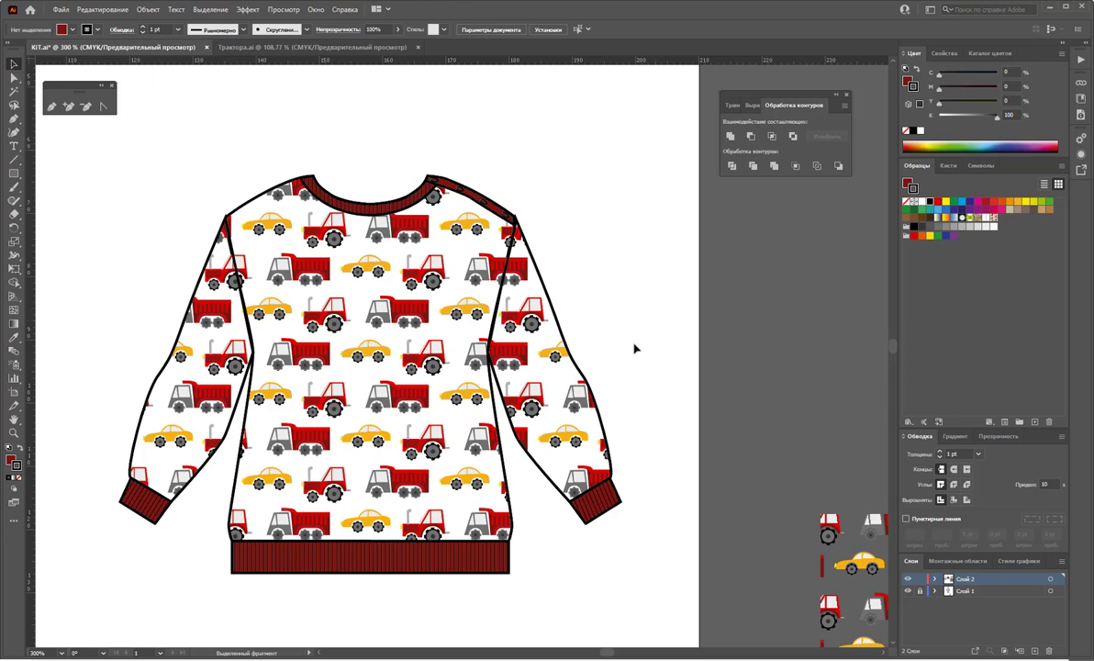
# Zoom out to the whole sheet and select the patterned sweatshirt.
pyautogui.press('z')
pyautogui.keyDown('alt'); pyautogui.click(385, 473); pyautogui.keyUp('alt')
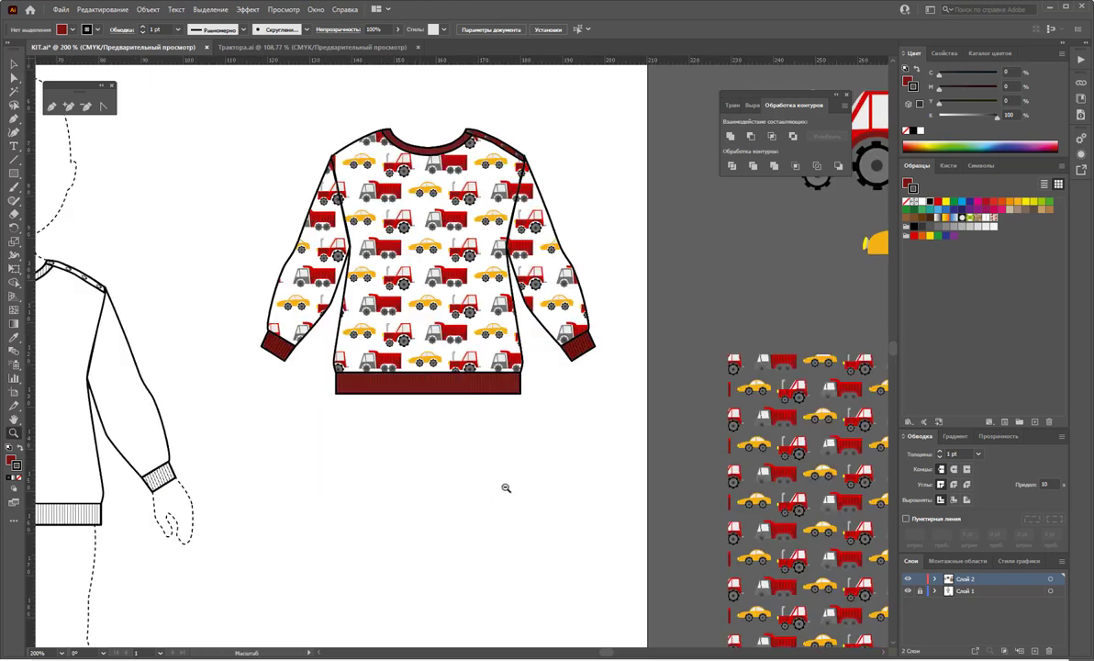
pyautogui.keyDown('alt'); pyautogui.click(470, 454); pyautogui.keyUp('alt')
pyautogui.keyDown('alt'); pyautogui.click(459, 422); pyautogui.keyUp('alt')
pyautogui.scroll(1, 764, 429)
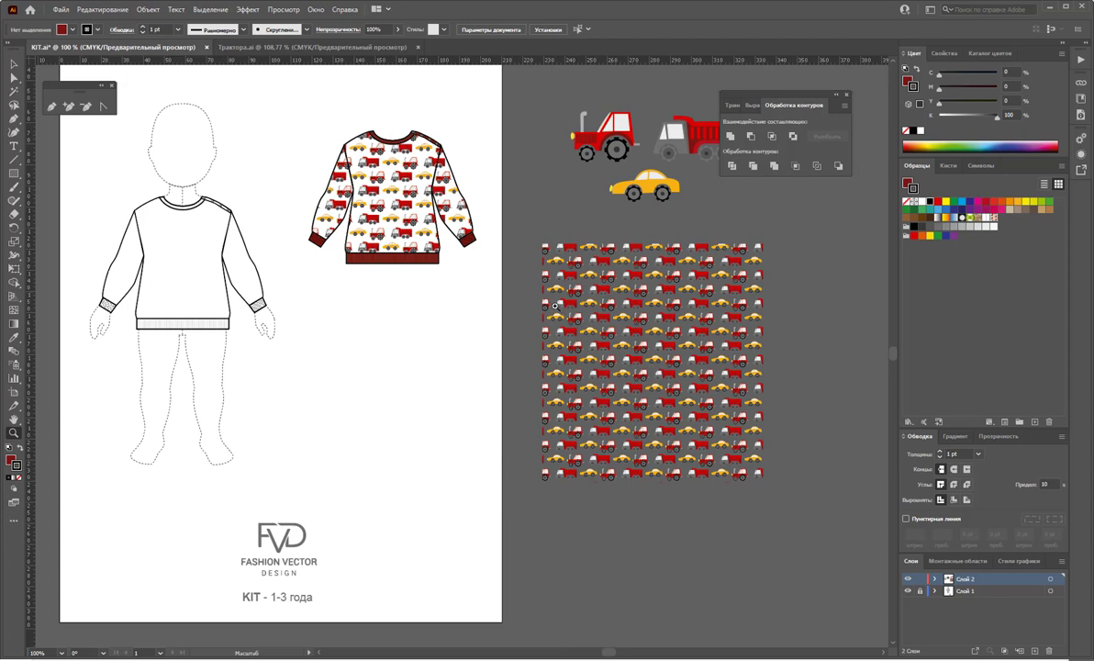
pyautogui.click(14, 63)
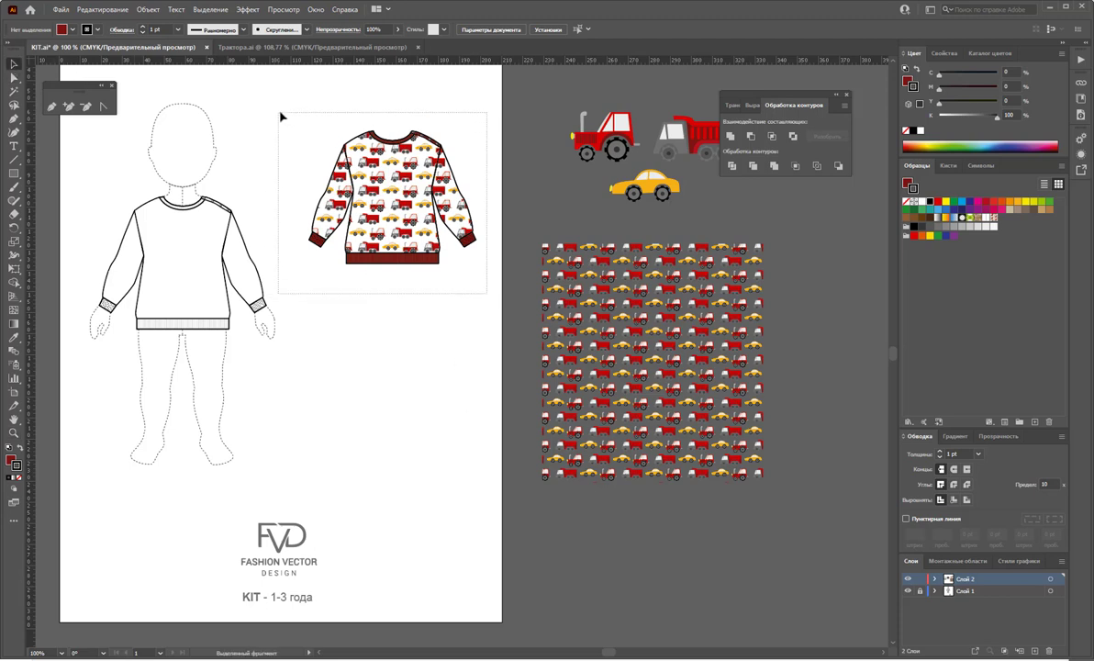
pyautogui.moveTo(277, 105); pyautogui.dragTo(453, 274)
# Copy the plain sweatshirt below the patterned one and select the copy.
pyautogui.click(417, 358)
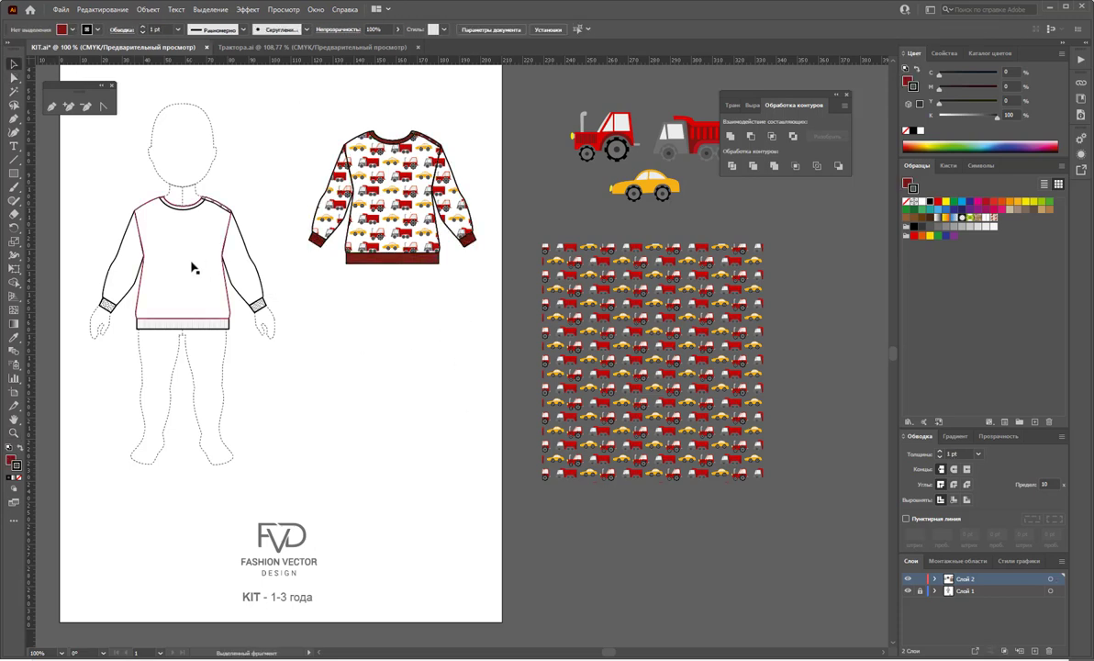
pyautogui.moveTo(80, 187); pyautogui.dragTo(282, 365)
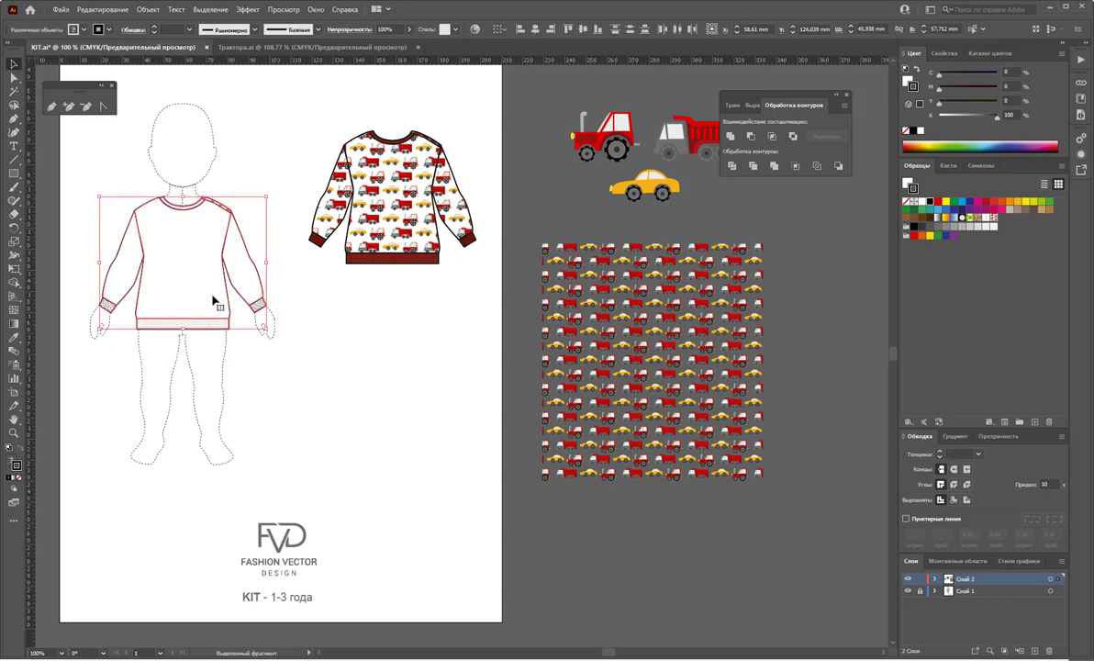
pyautogui.moveTo(201, 324); pyautogui.dragTo(410, 442)
pyautogui.click(393, 482)
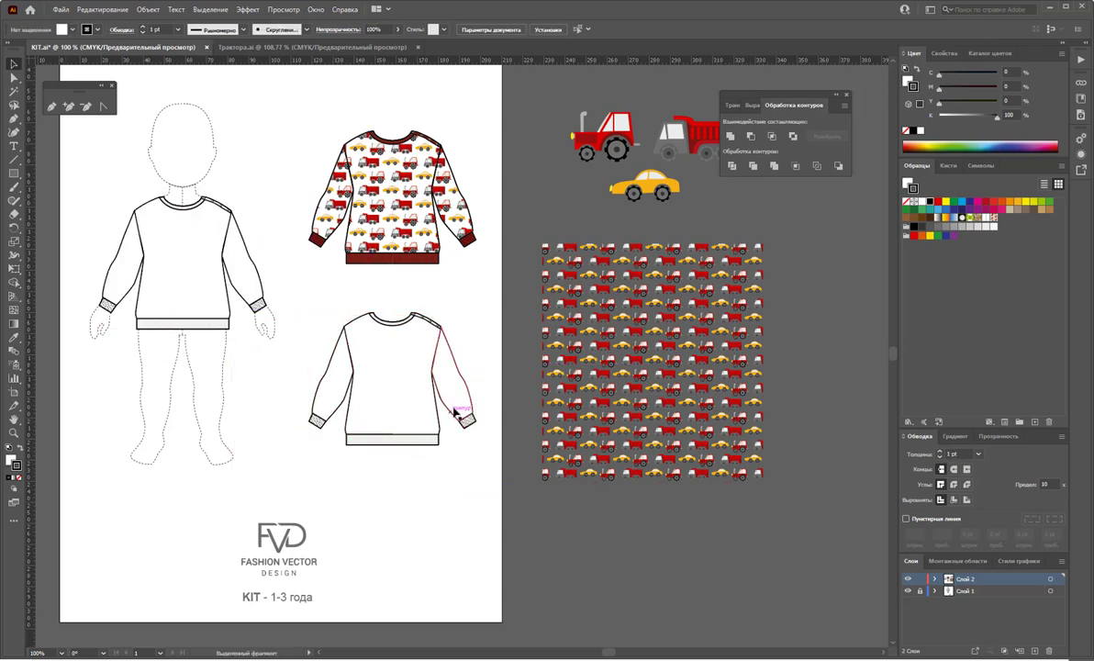
pyautogui.click(454, 409)
pyautogui.keyDown('shift'); pyautogui.click(332, 398); pyautogui.keyUp('shift')
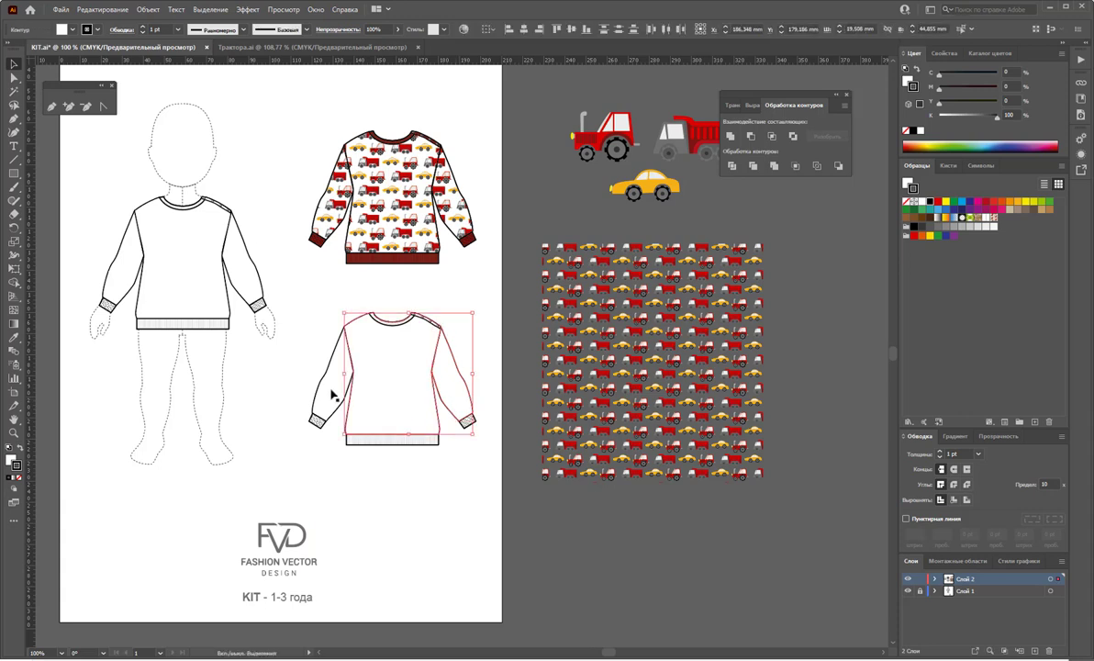
# Fill the copy's body and sleeves with dark navy #17284F via the Color Picker.
pyautogui.click(952, 210)
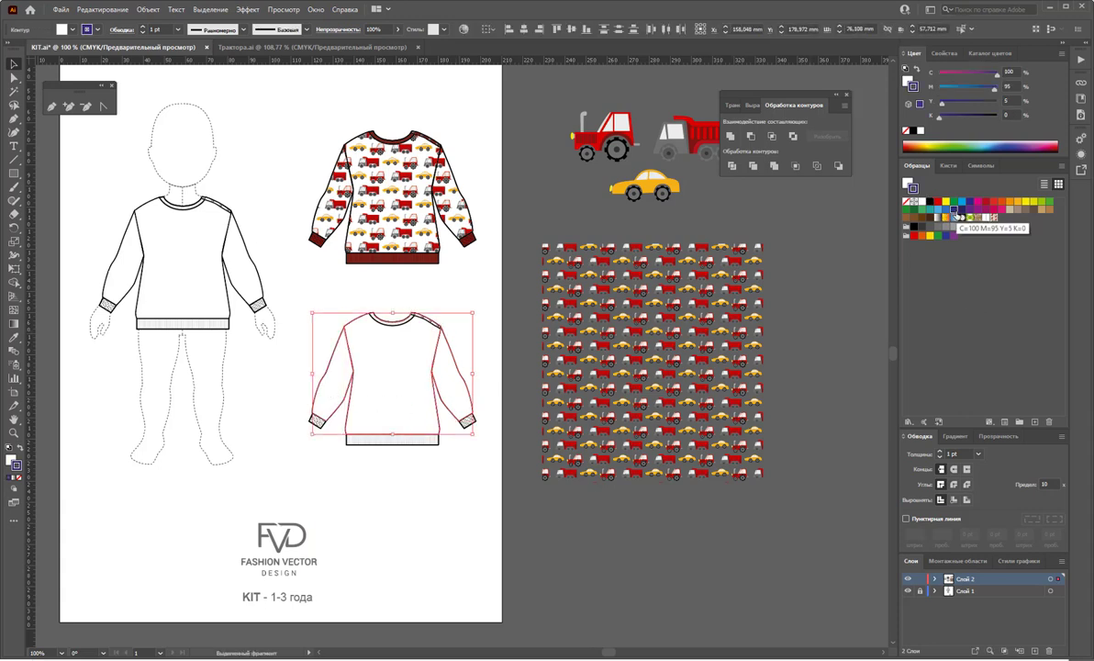
pyautogui.click(8, 471)
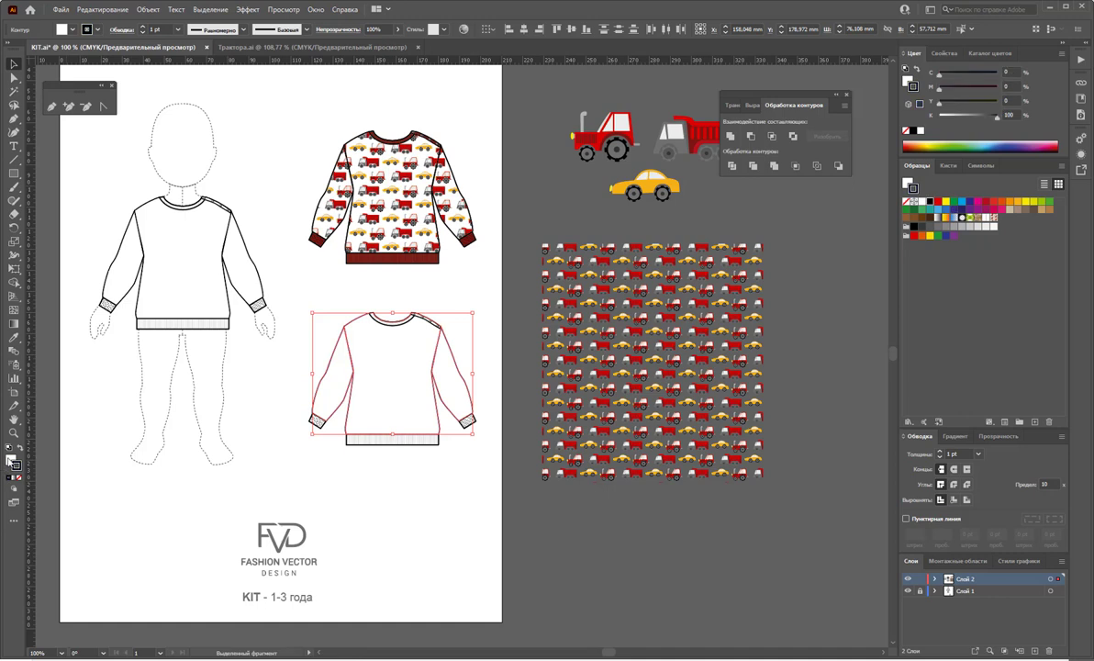
pyautogui.click(959, 212)
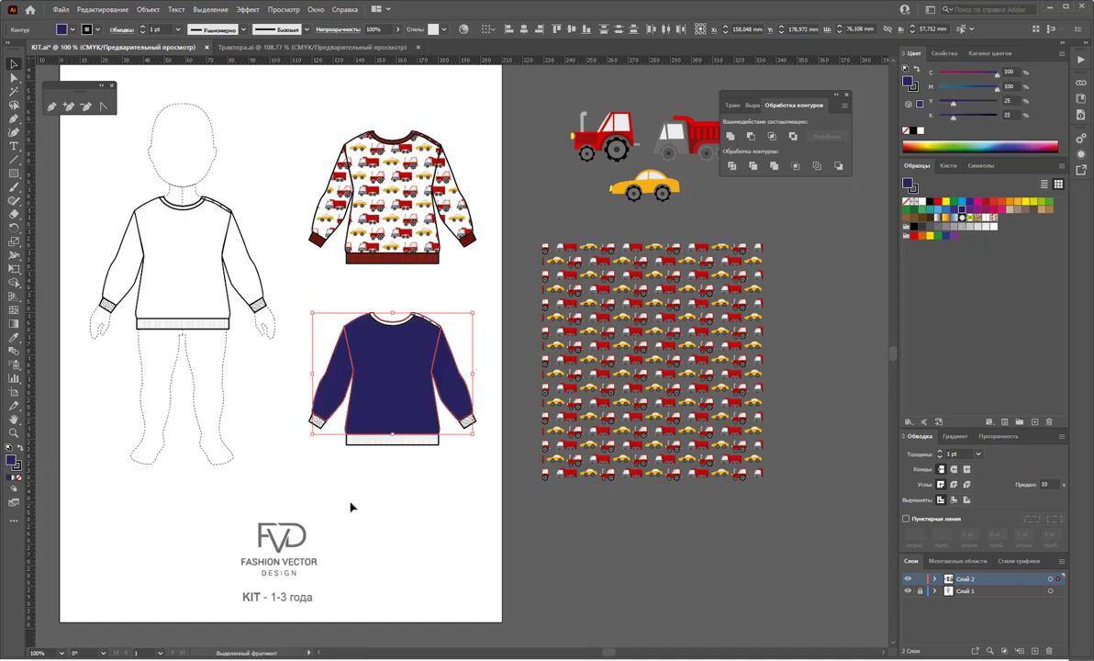
pyautogui.doubleClick(11, 460)
pyautogui.click(840, 185)
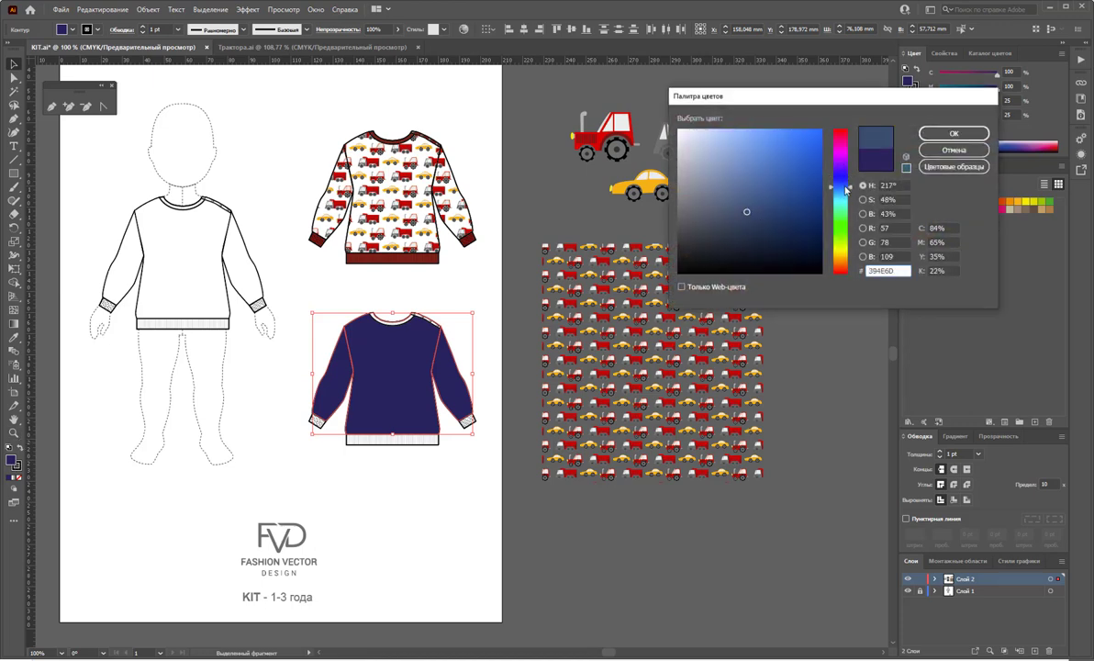
pyautogui.click(768, 222)
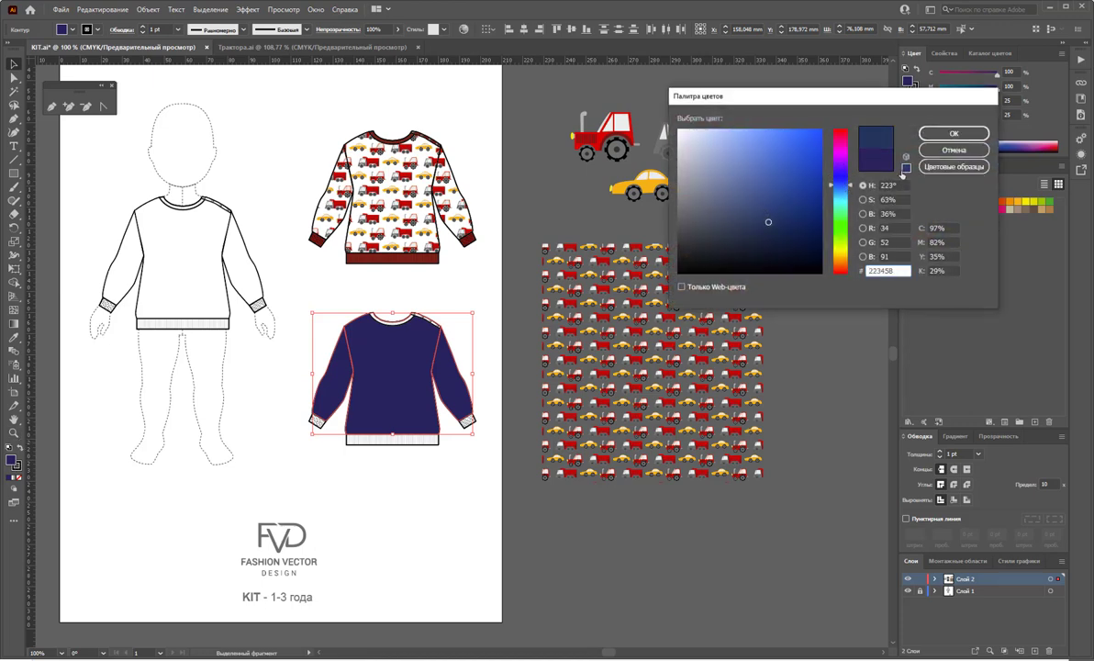
pyautogui.click(780, 228)
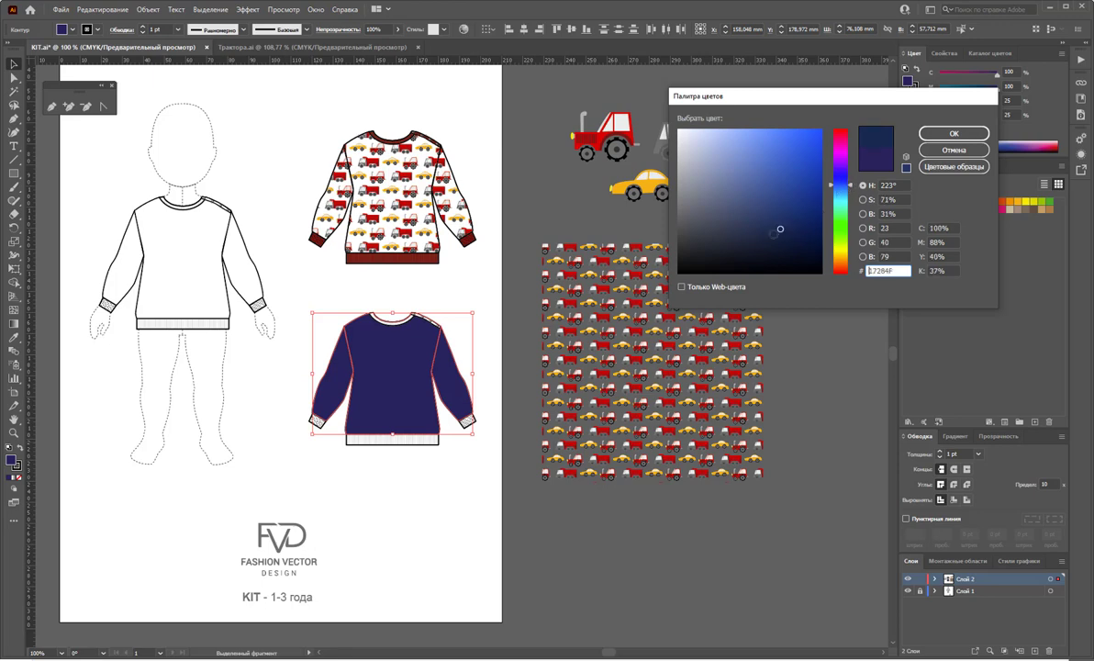
pyautogui.click(953, 133)
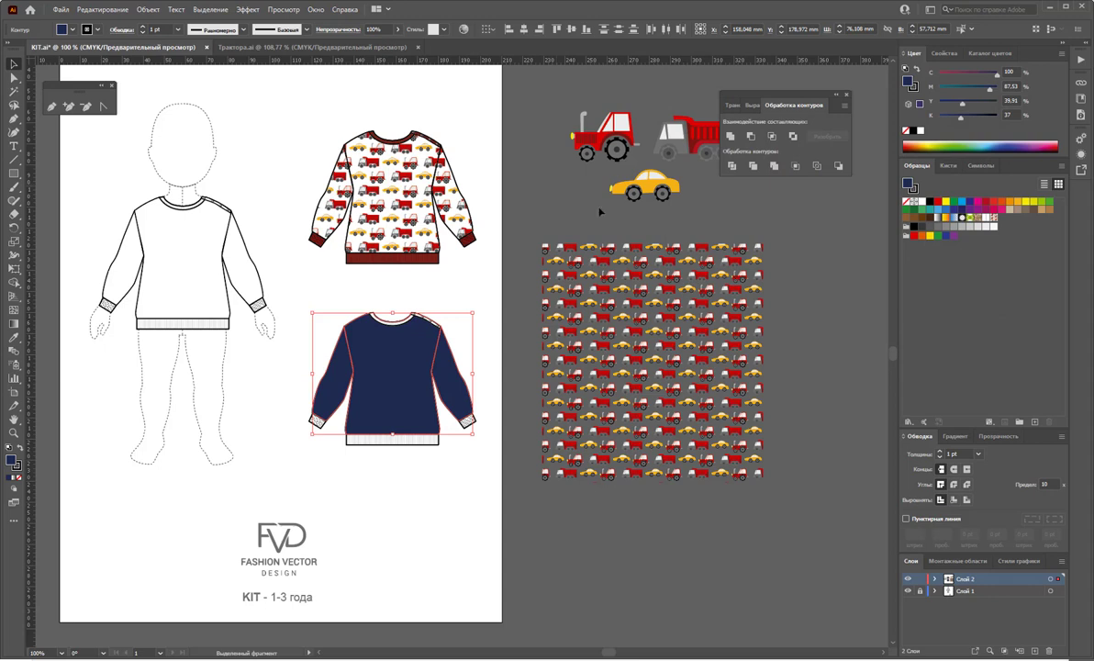
pyautogui.click(500, 282)
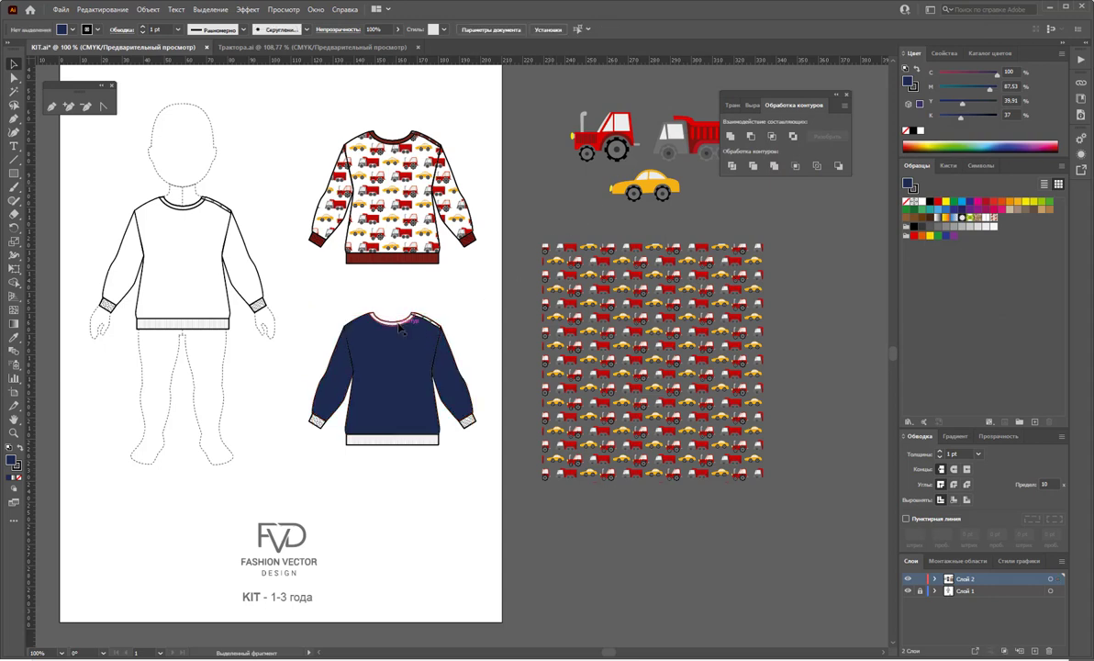
# Pull the ribbing pieces below the navy sweatshirt and select its hem band, cuffs and body.
pyautogui.click(397, 408)
pyautogui.moveTo(396, 444); pyautogui.dragTo(413, 590)
pyautogui.click(429, 453)
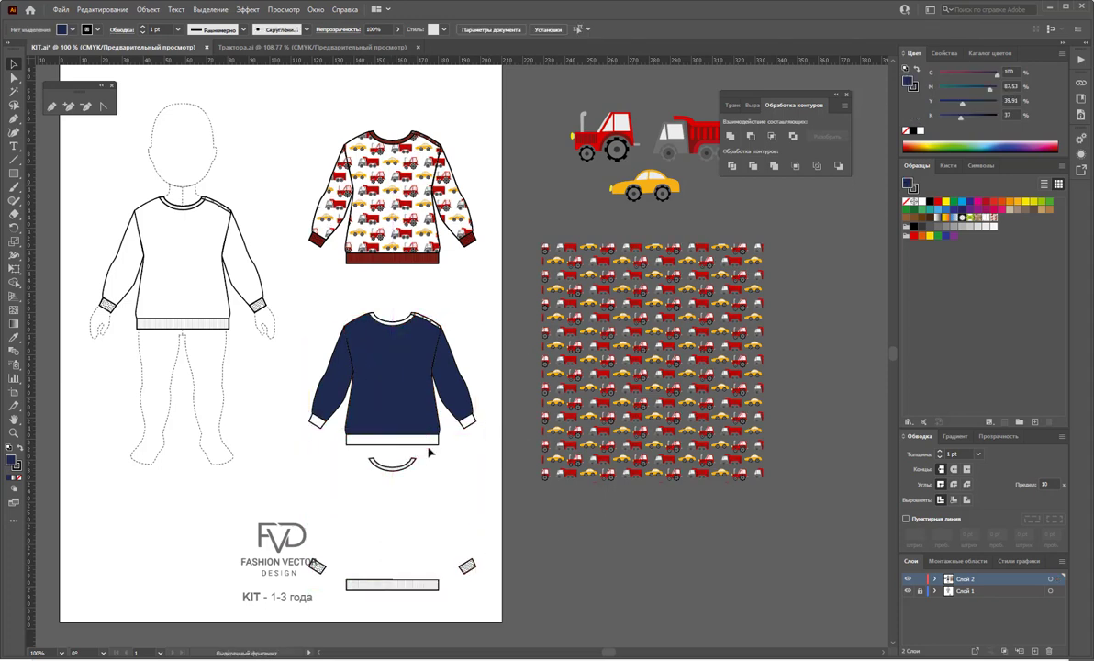
pyautogui.keyDown('shift'); pyautogui.click(468, 421); pyautogui.keyUp('shift')
pyautogui.keyDown('shift'); pyautogui.click(318, 421); pyautogui.keyUp('shift')
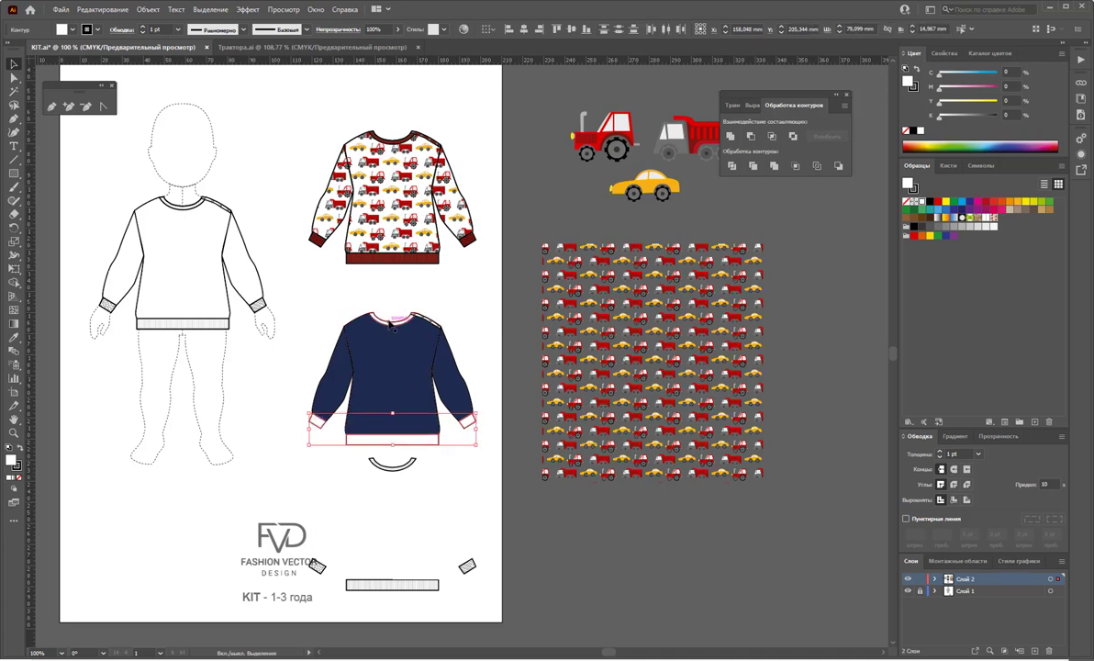
pyautogui.keyDown('shift'); pyautogui.click(392, 323); pyautogui.keyUp('shift')
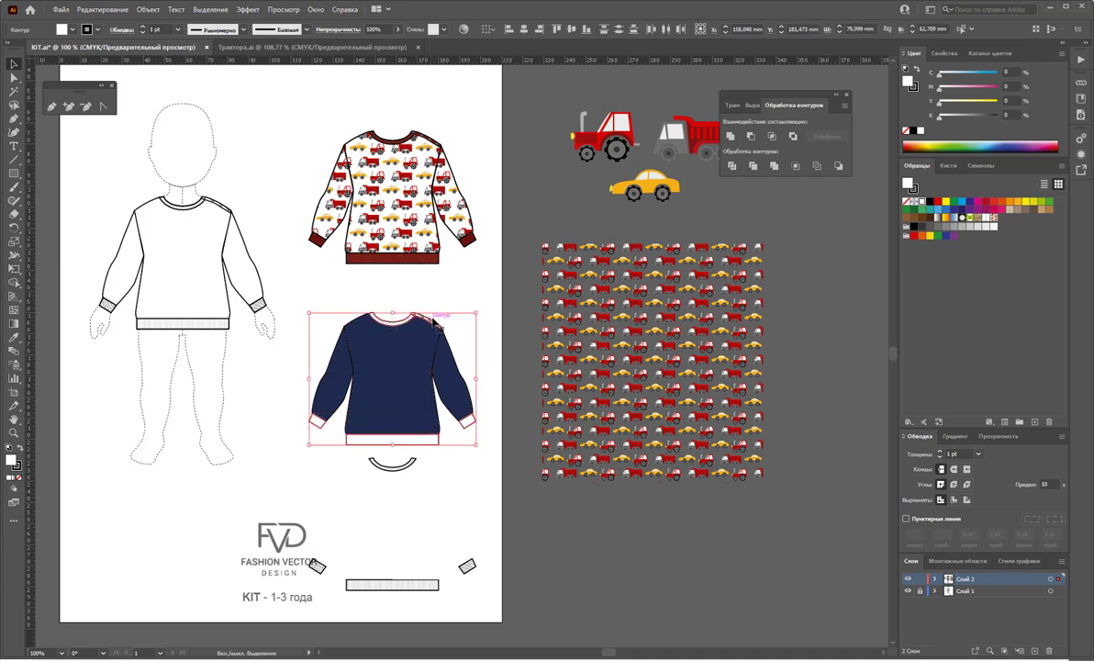
pyautogui.keyDown('shift'); pyautogui.click(468, 389); pyautogui.keyUp('shift')
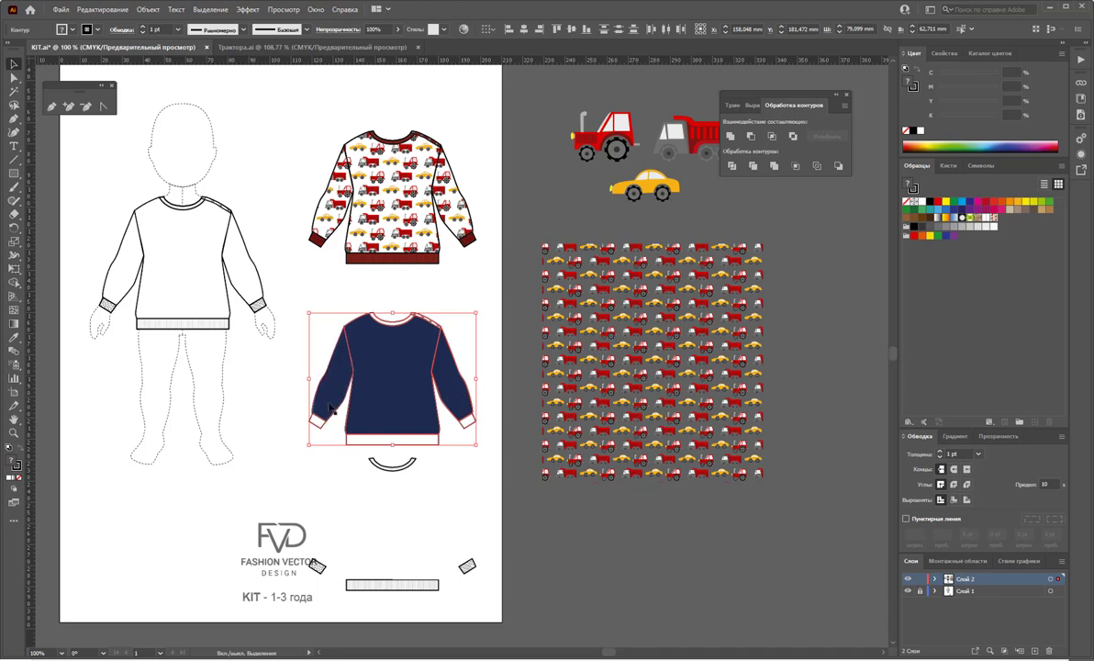
# Fill the hem band, cuffs and body with slate navy #455482.
pyautogui.click(969, 201)
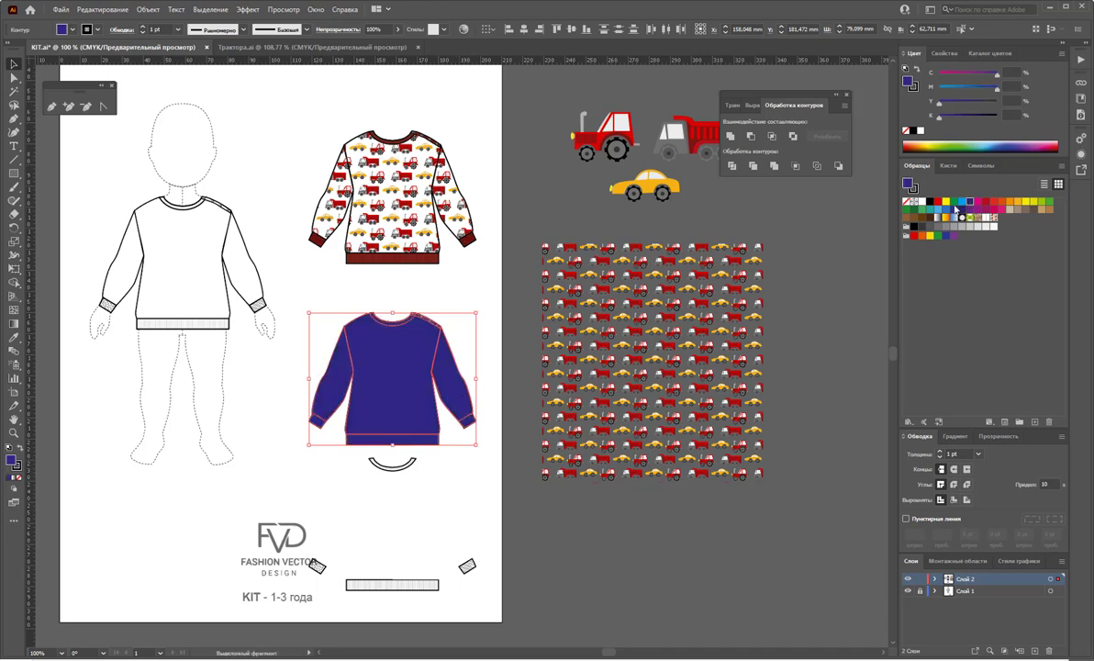
pyautogui.doubleClick(11, 458)
pyautogui.click(830, 184)
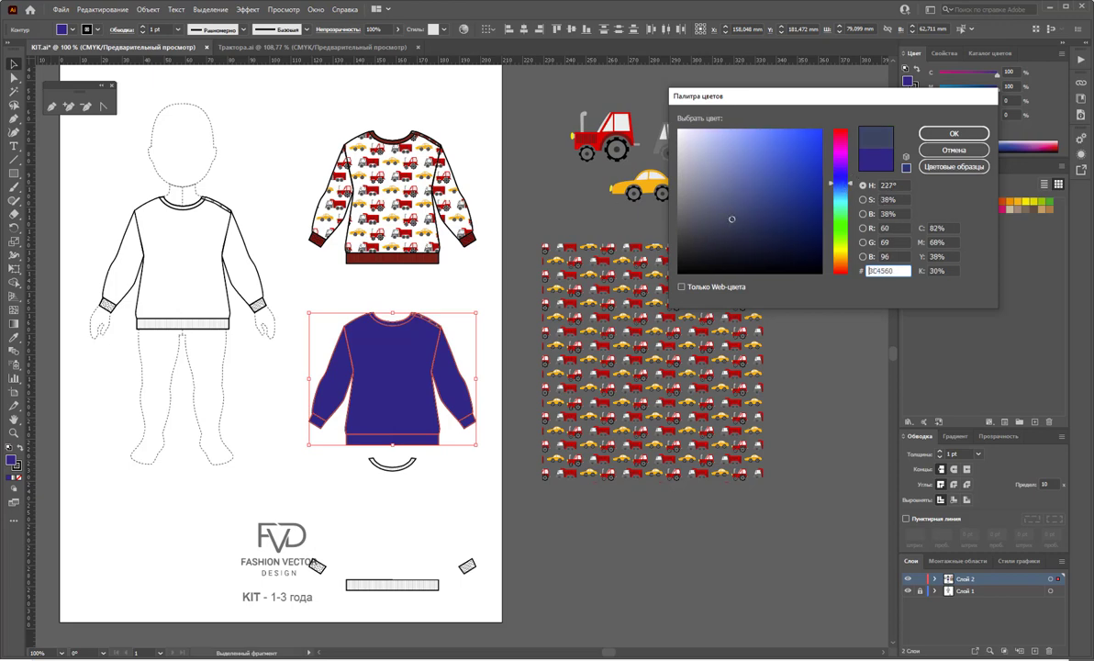
pyautogui.click(953, 133)
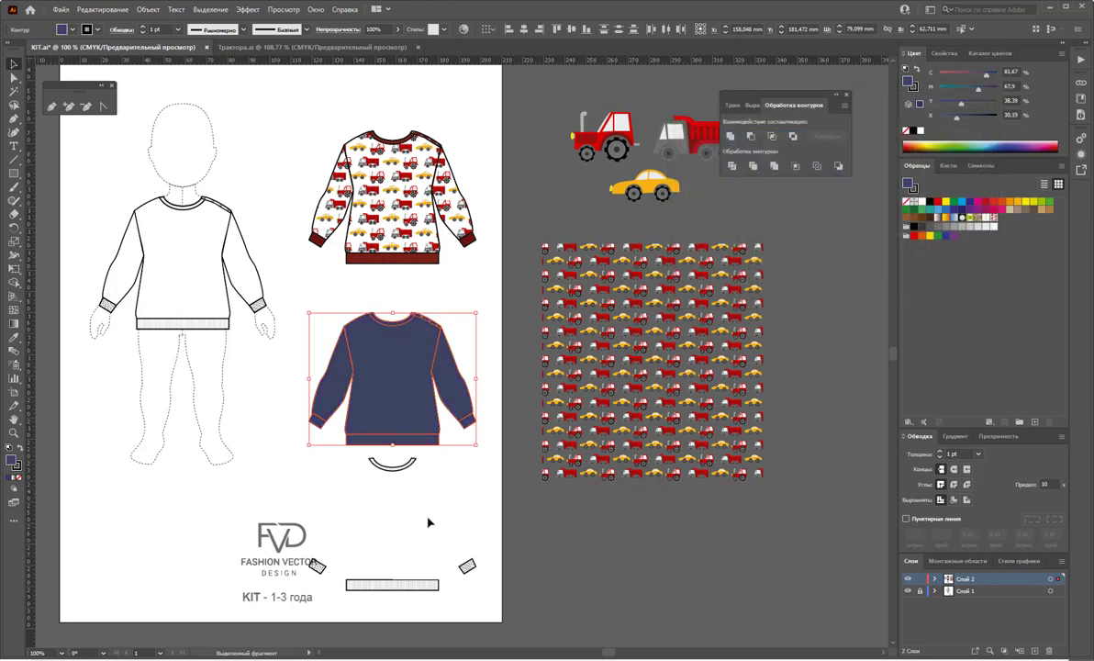
# Move the collar, cuff and band ribbing back onto the sweatshirt.
pyautogui.click(391, 588)
pyautogui.moveTo(391, 587); pyautogui.dragTo(406, 447)
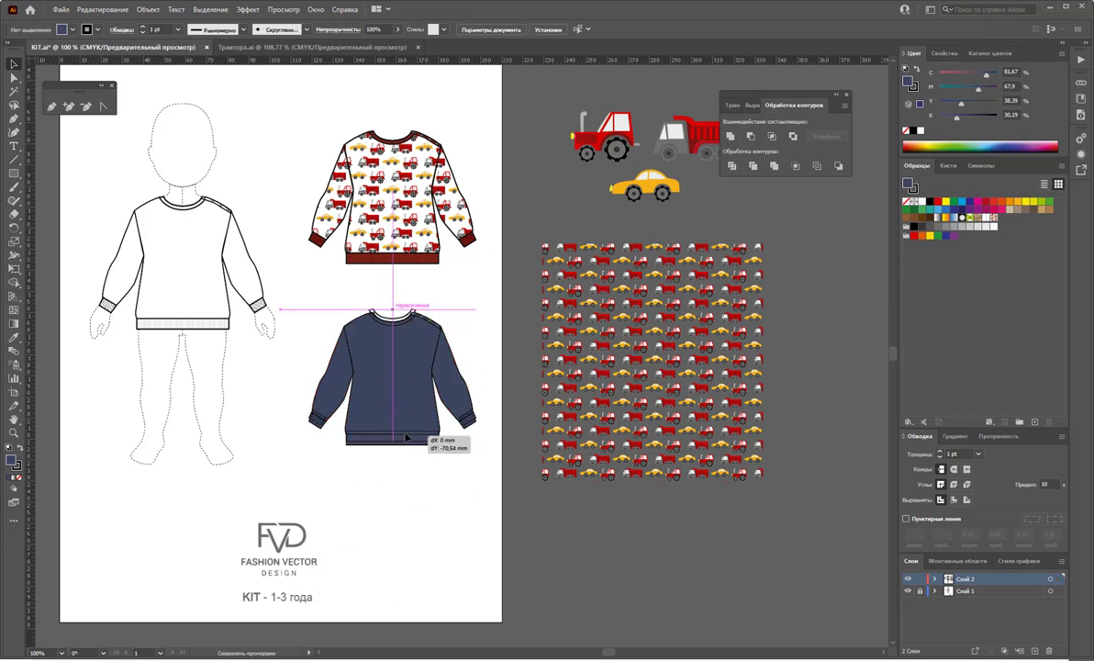
pyautogui.click(435, 513)
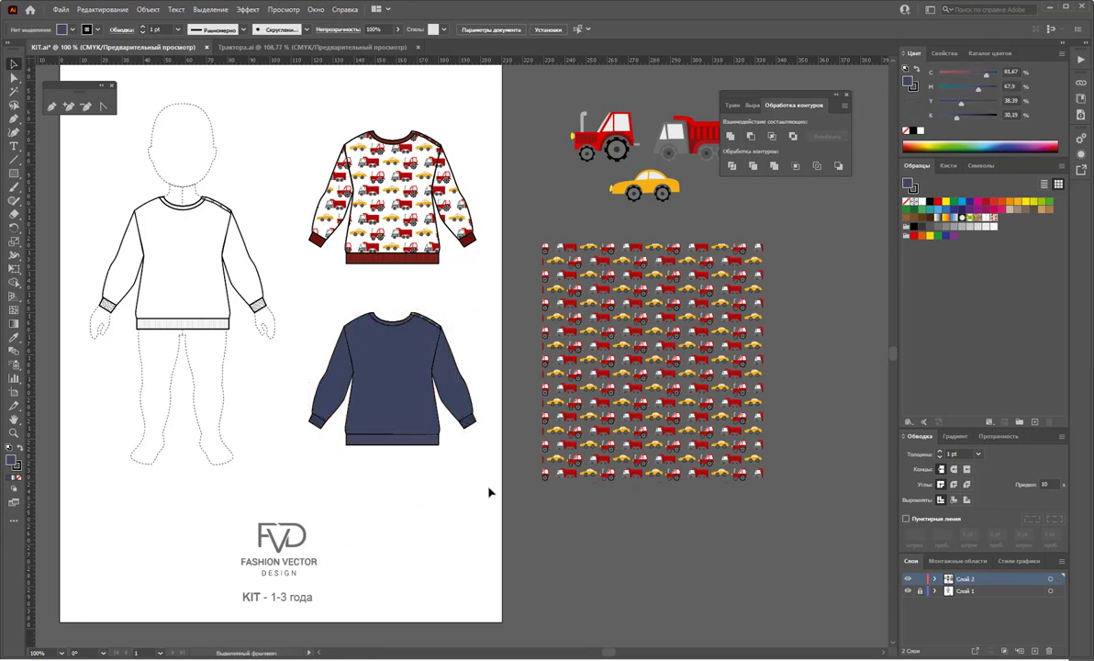
# Copy the tractor, truck and car, scale them down, and centre them on the navy chest.
pyautogui.moveTo(527, 81); pyautogui.dragTo(720, 218)
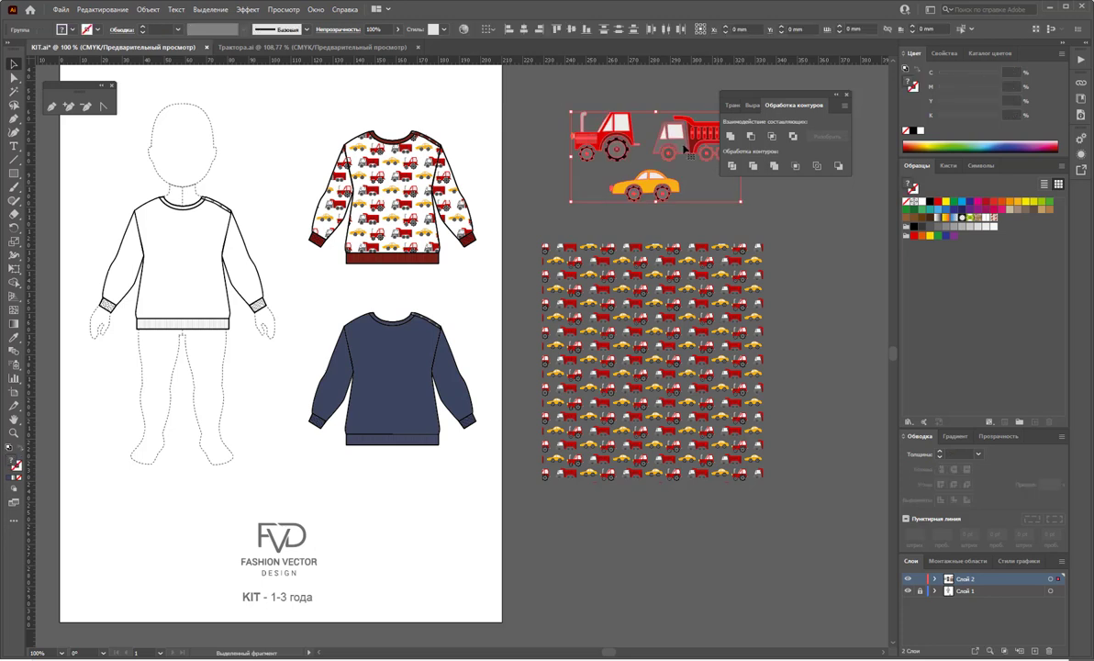
pyautogui.moveTo(696, 138)
pyautogui.mouseDown()
pyautogui.moveTo(462, 469)
pyautogui.moveTo(424, 491)
pyautogui.mouseUp()
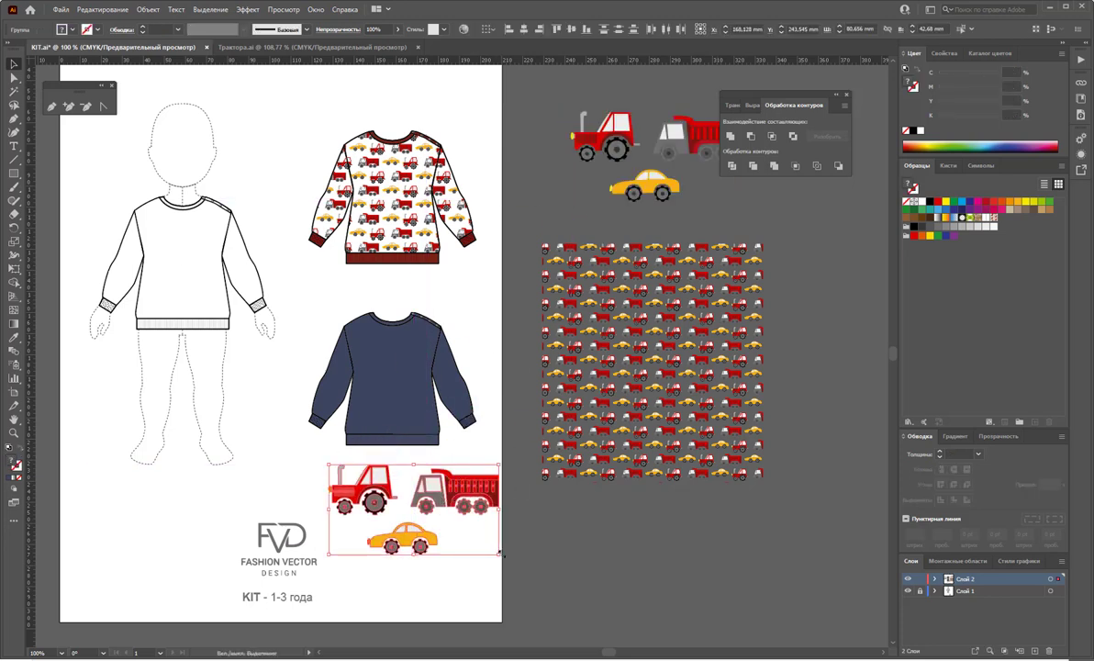
pyautogui.moveTo(499, 556); pyautogui.dragTo(431, 514)
pyautogui.moveTo(415, 467)
pyautogui.mouseDown()
pyautogui.moveTo(424, 376)
pyautogui.moveTo(401, 371)
pyautogui.moveTo(418, 385)
pyautogui.moveTo(429, 367)
pyautogui.mouseUp()
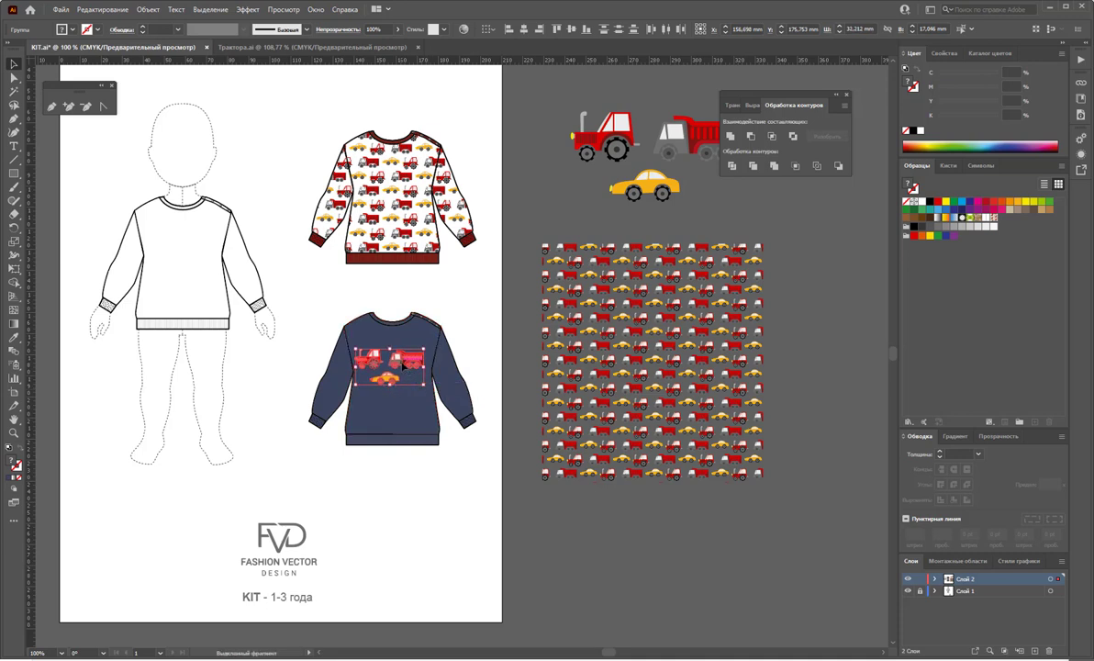
pyautogui.moveTo(403, 367); pyautogui.dragTo(406, 362)
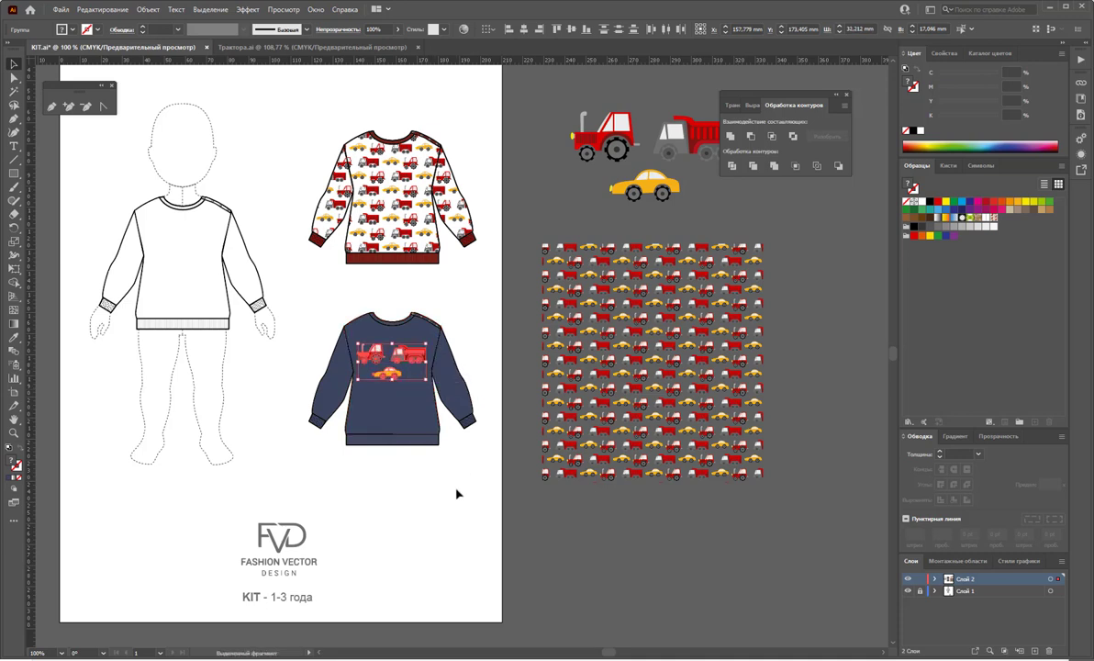
pyautogui.click(446, 459)
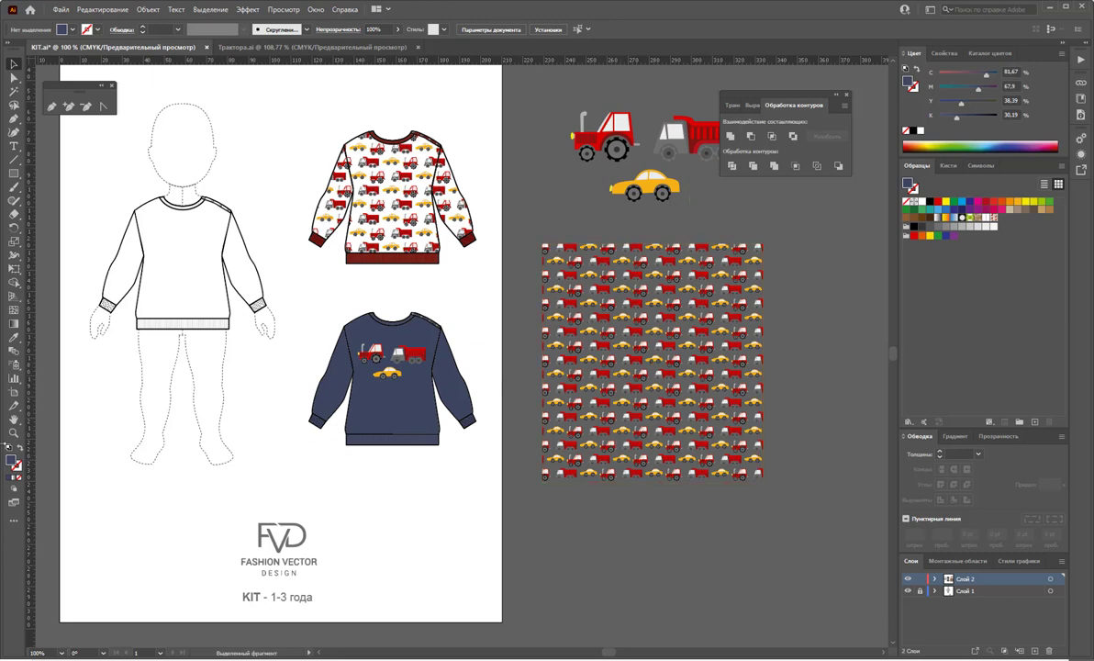
# Zoom in and nudge the vehicle motif slightly left, then right, on the navy chest.
pyautogui.click(14, 432)
pyautogui.click(407, 319)
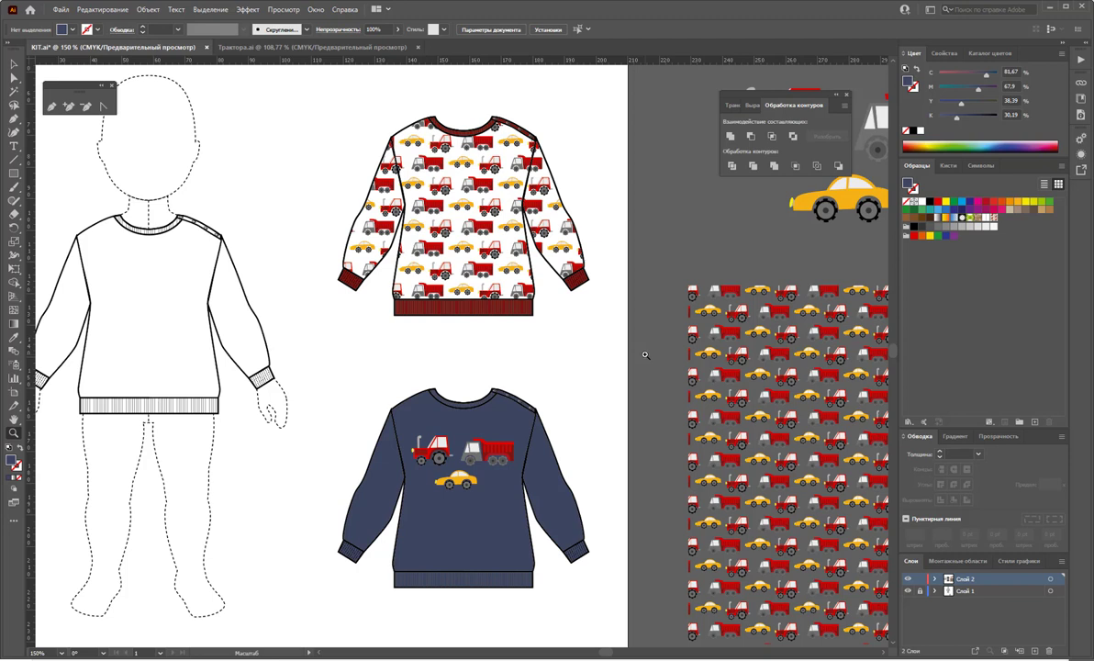
pyautogui.click(13, 63)
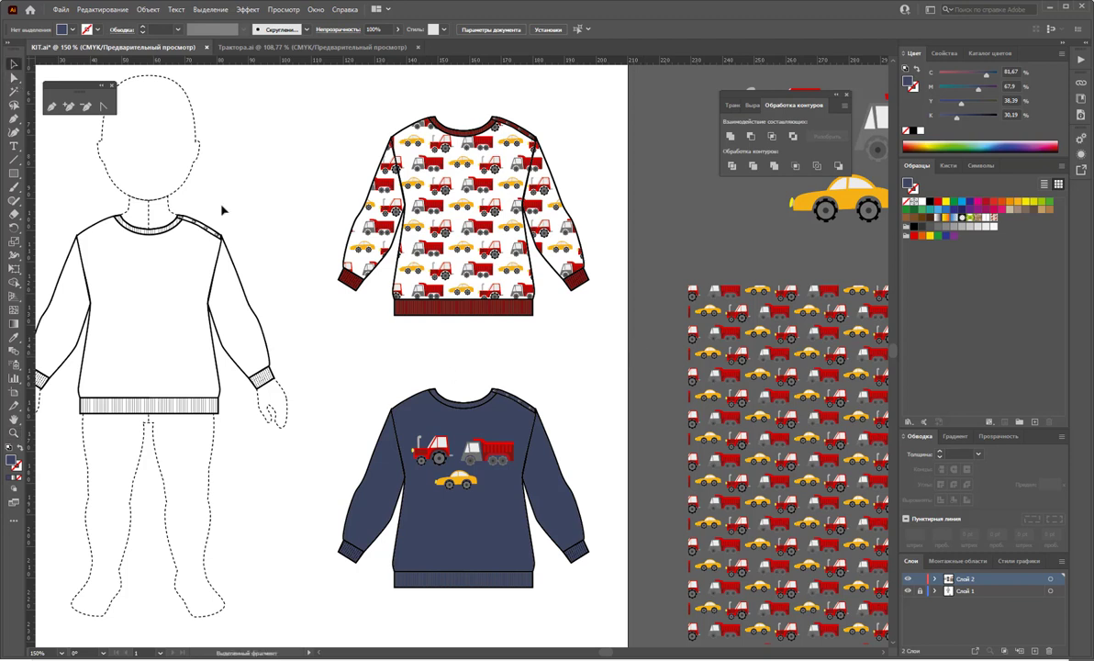
pyautogui.click(439, 457)
pyautogui.keyDown('shift'); pyautogui.click(456, 478); pyautogui.keyUp('shift')
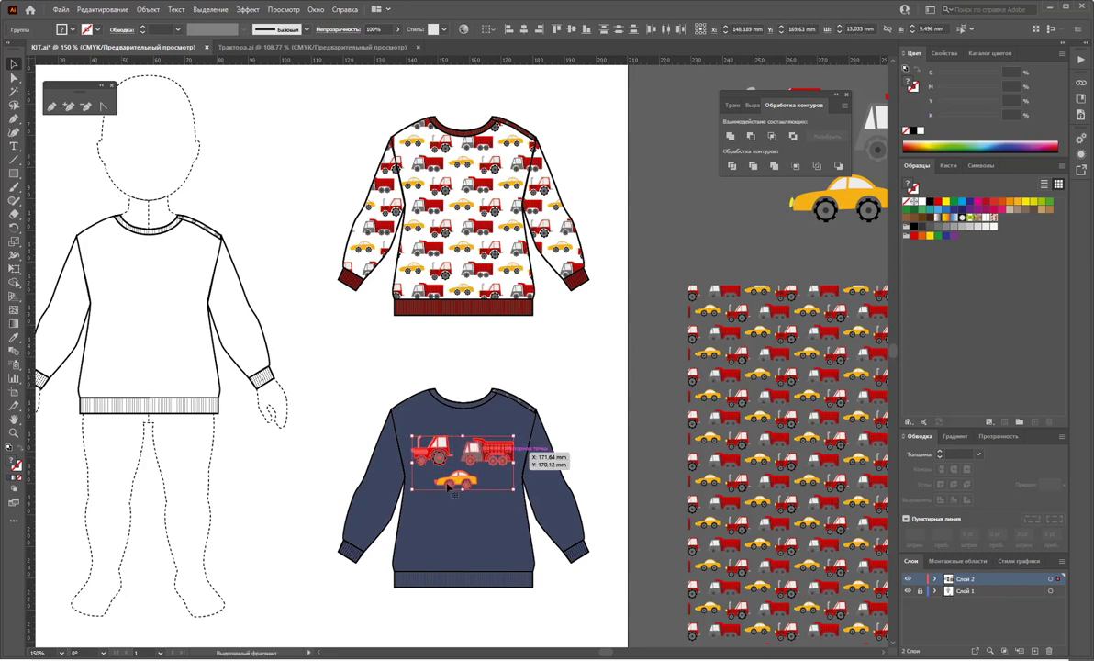
pyautogui.moveTo(486, 456); pyautogui.dragTo(481, 459)
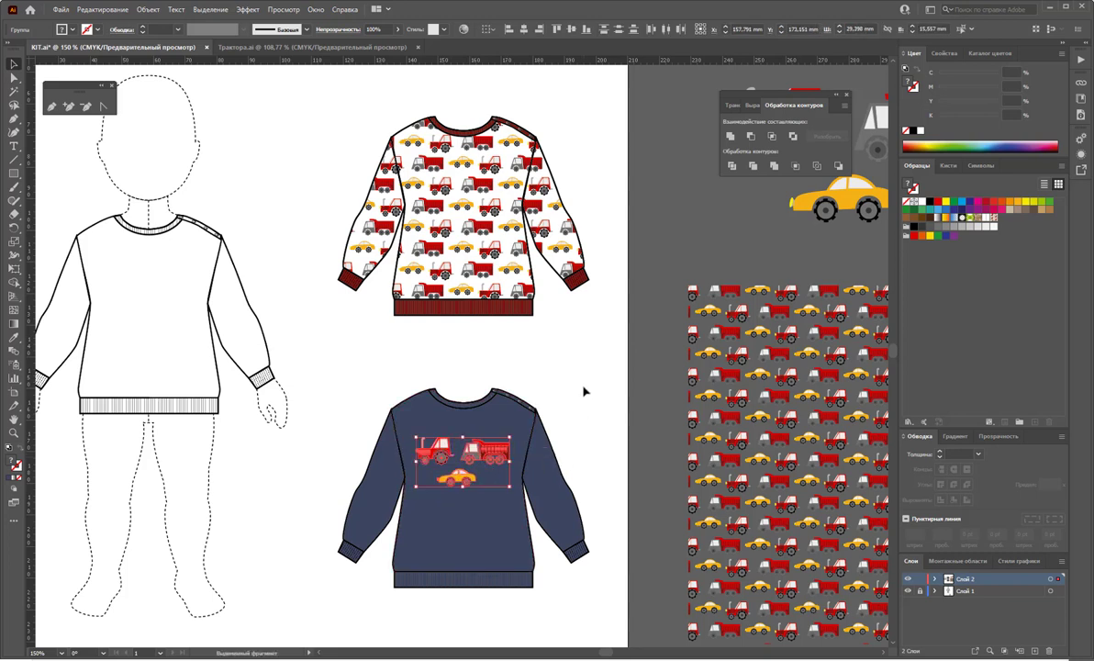
pyautogui.press('Right')
pyautogui.press('Right')
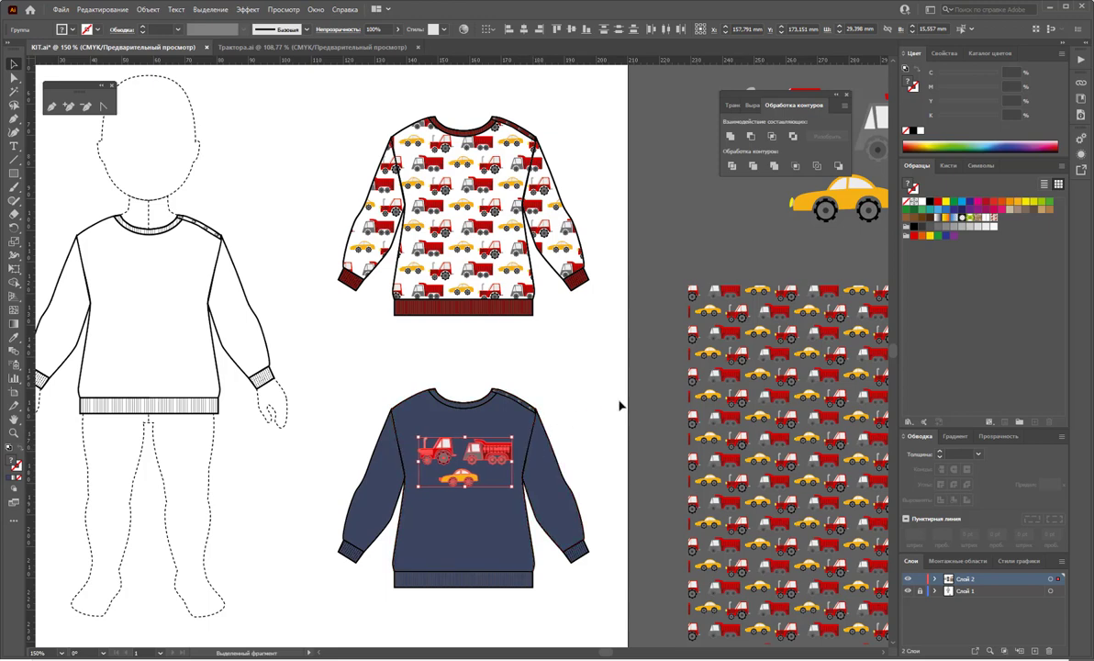
pyautogui.click(620, 406)
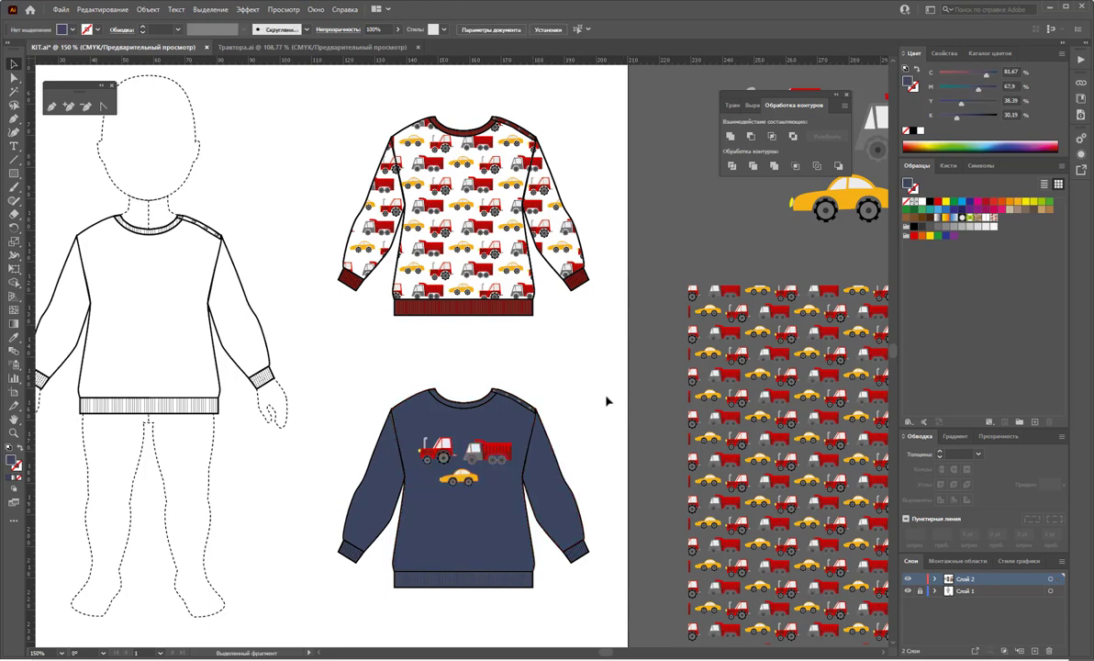
# Zoom out to the whole artboard and back in, then close the Pathfinder panel.
pyautogui.press('z')
pyautogui.keyDown('alt'); pyautogui.click(501, 377); pyautogui.keyUp('alt')
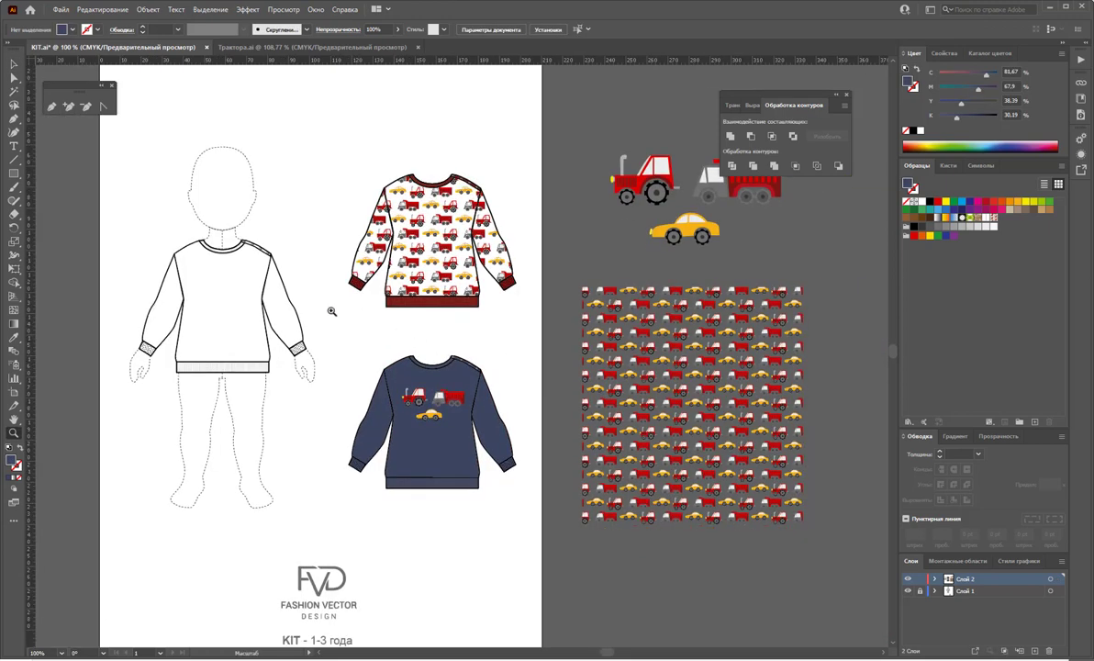
pyautogui.click(320, 291)
pyautogui.scroll(-1, 541, 352)
pyautogui.scroll(-1, 562, 345)
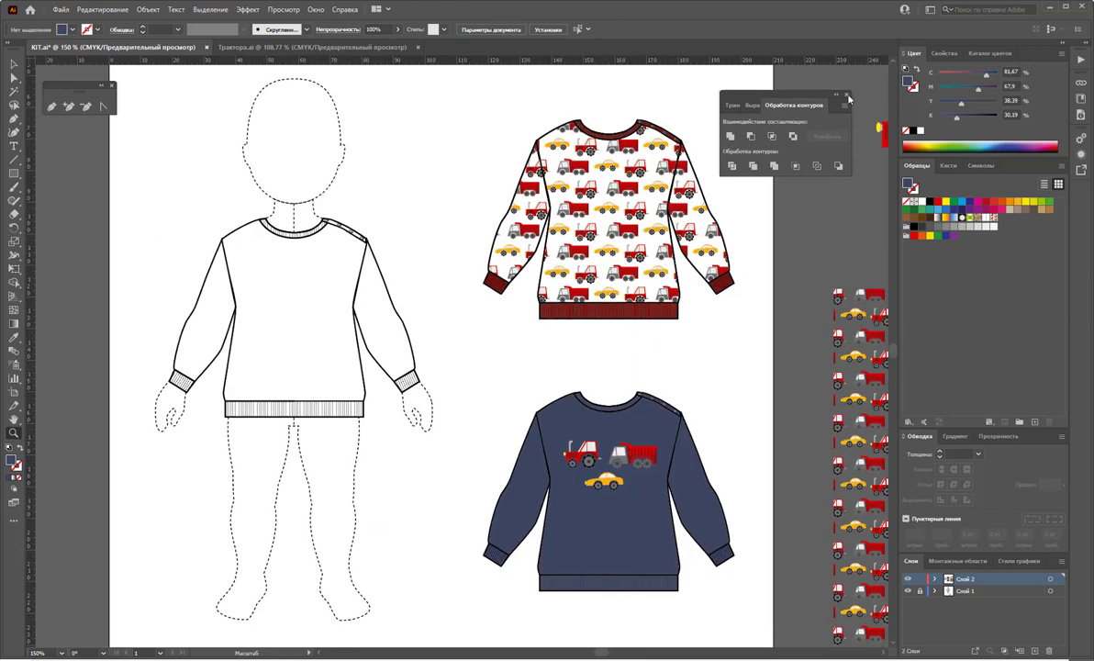
pyautogui.click(847, 95)
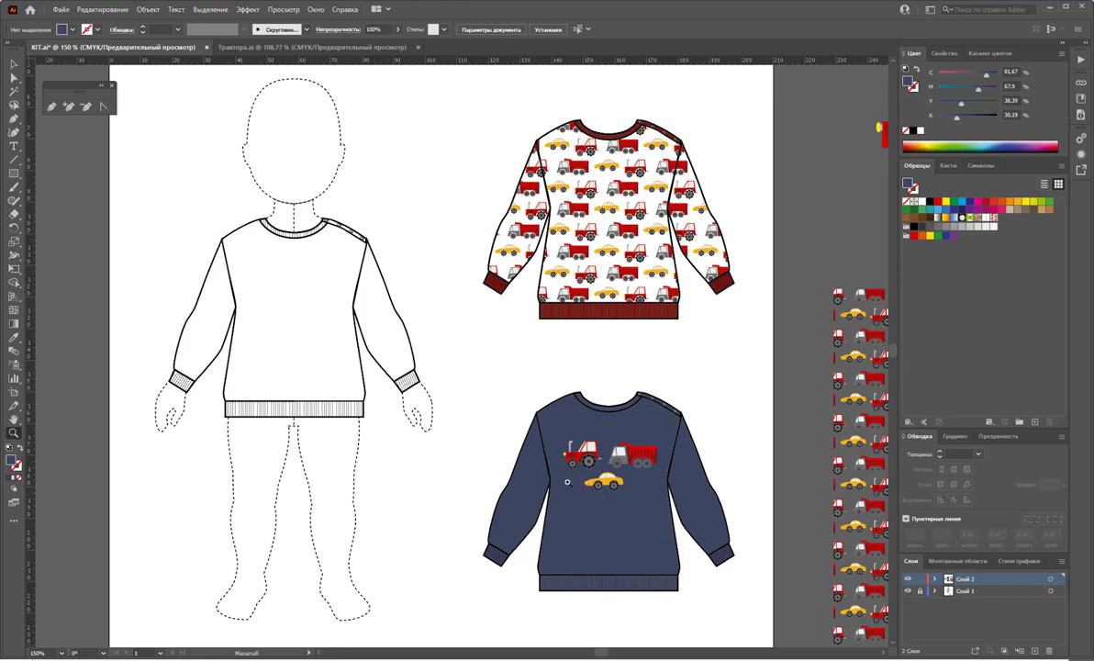
# Zoom out to 66.67% to view both sweatshirt flats, then return to 100%.
pyautogui.keyDown('alt'); pyautogui.click(603, 395); pyautogui.keyUp('alt')
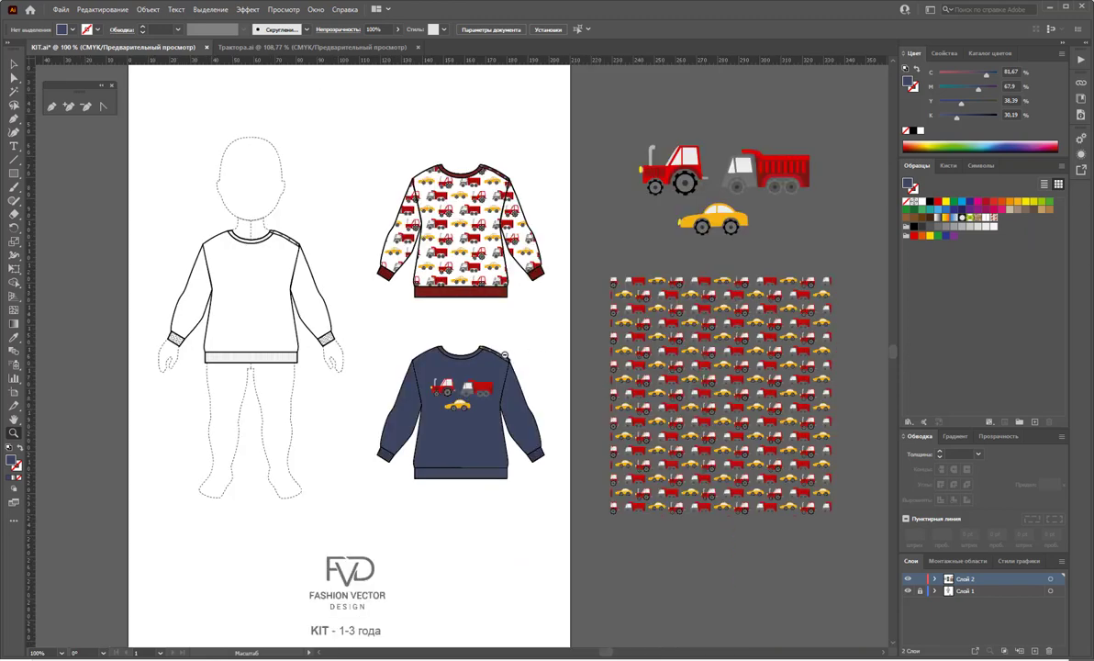
pyautogui.keyDown('alt'); pyautogui.click(472, 332); pyautogui.keyUp('alt')
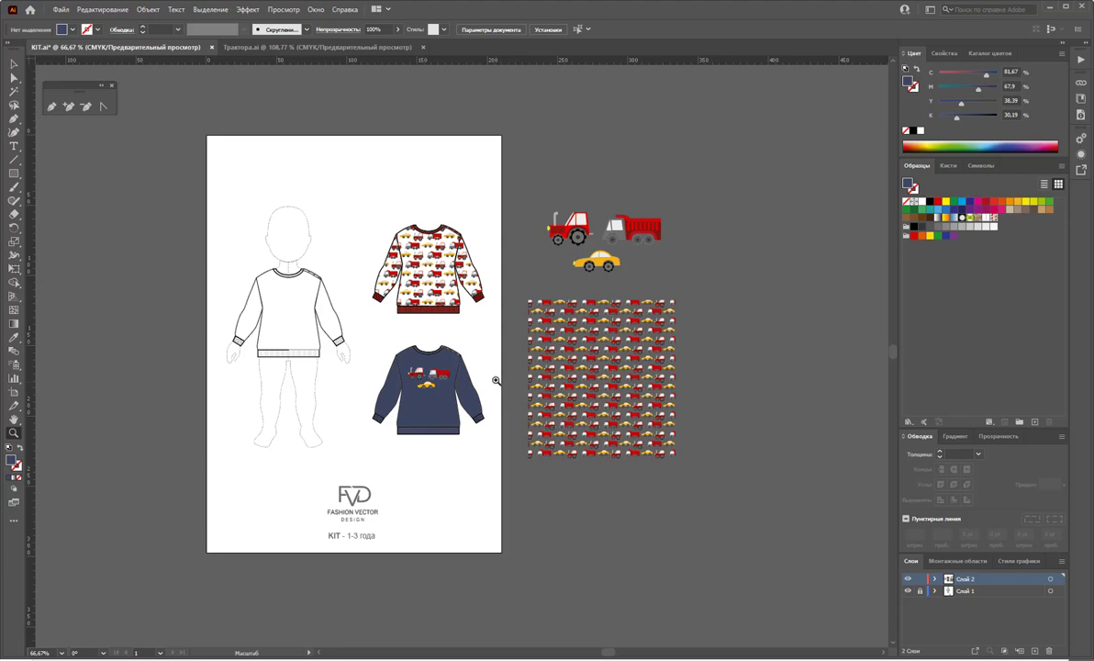
pyautogui.click(374, 349)
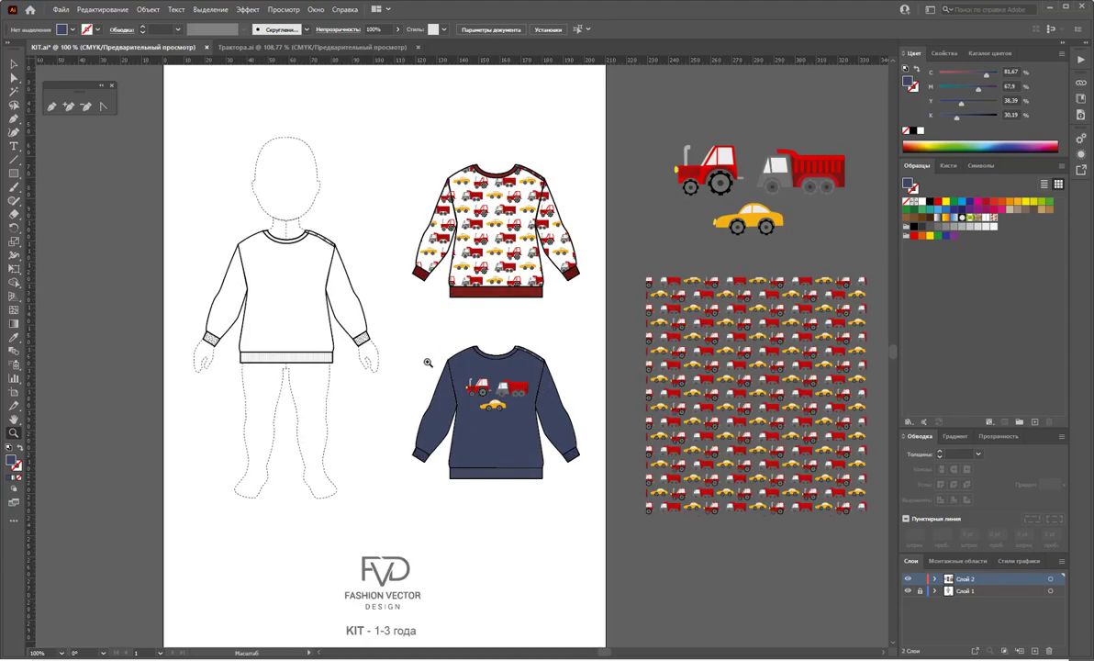